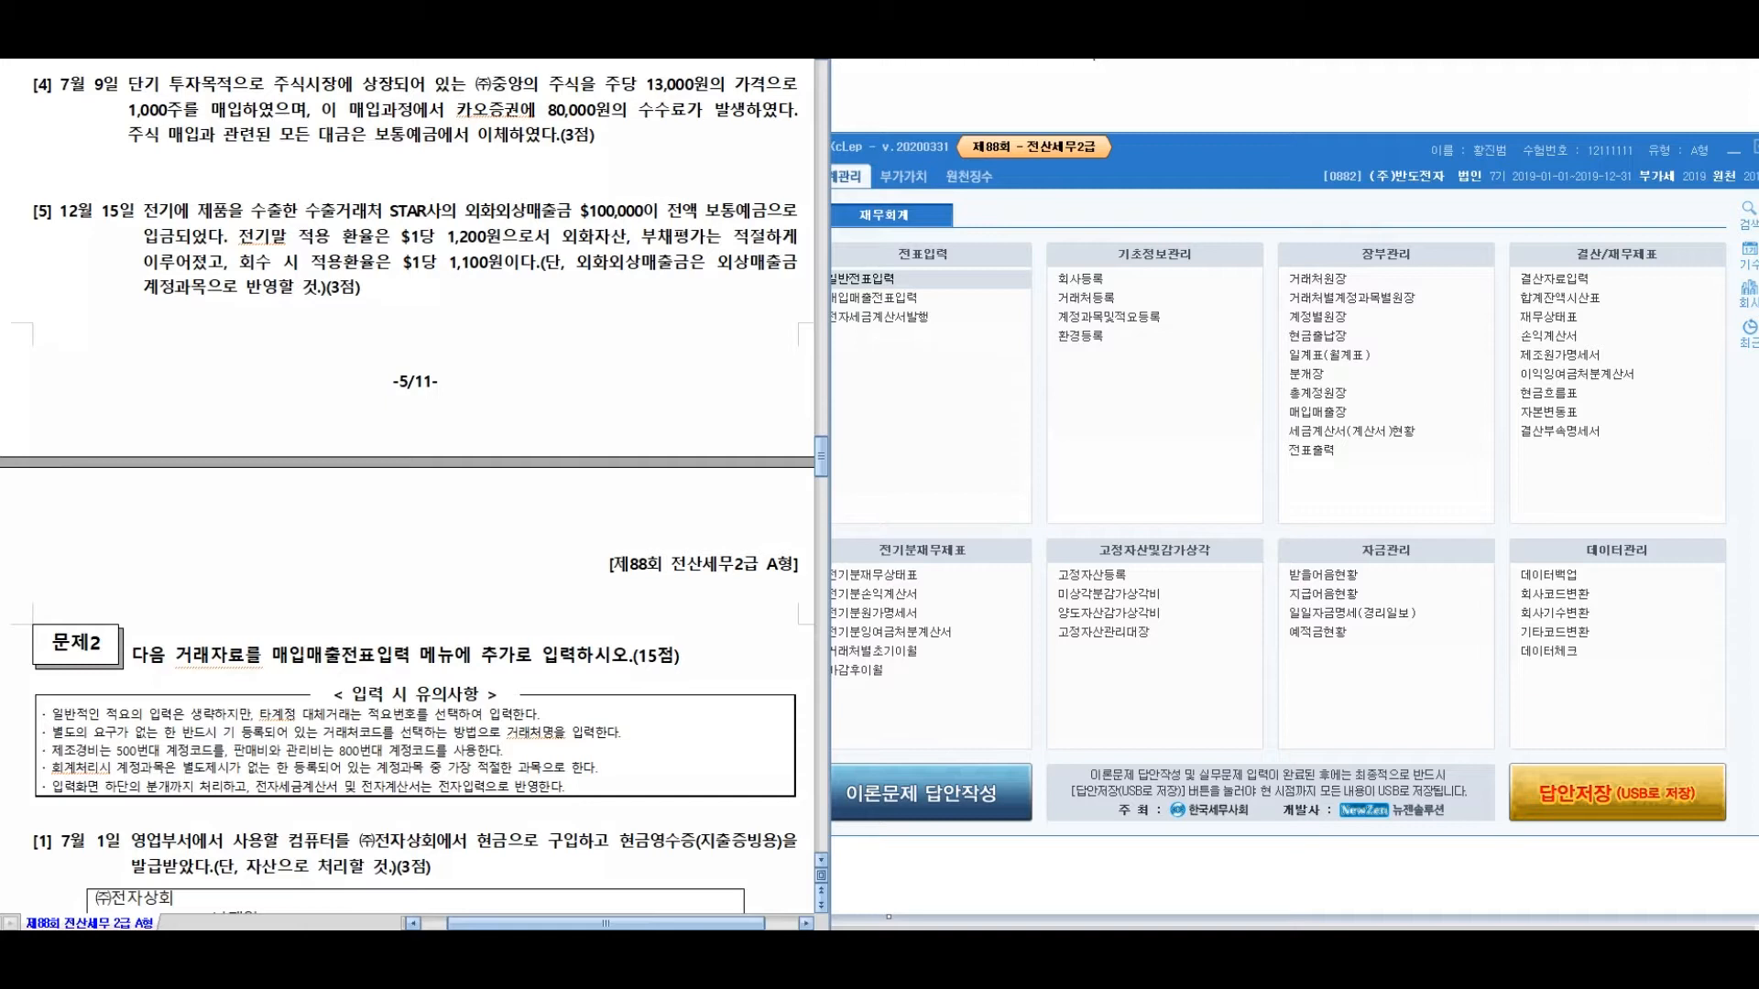
Mark the investment purpose, the commission and the payment in question [4] with circled numbers 1, 2 and 3.
{"action": "left_click_drag", "start_coordinate": [321, 93], "coordinate": [277, 138]}
{"action": "left_click_drag", "start_coordinate": [195, 67], "coordinate": [179, 93]}
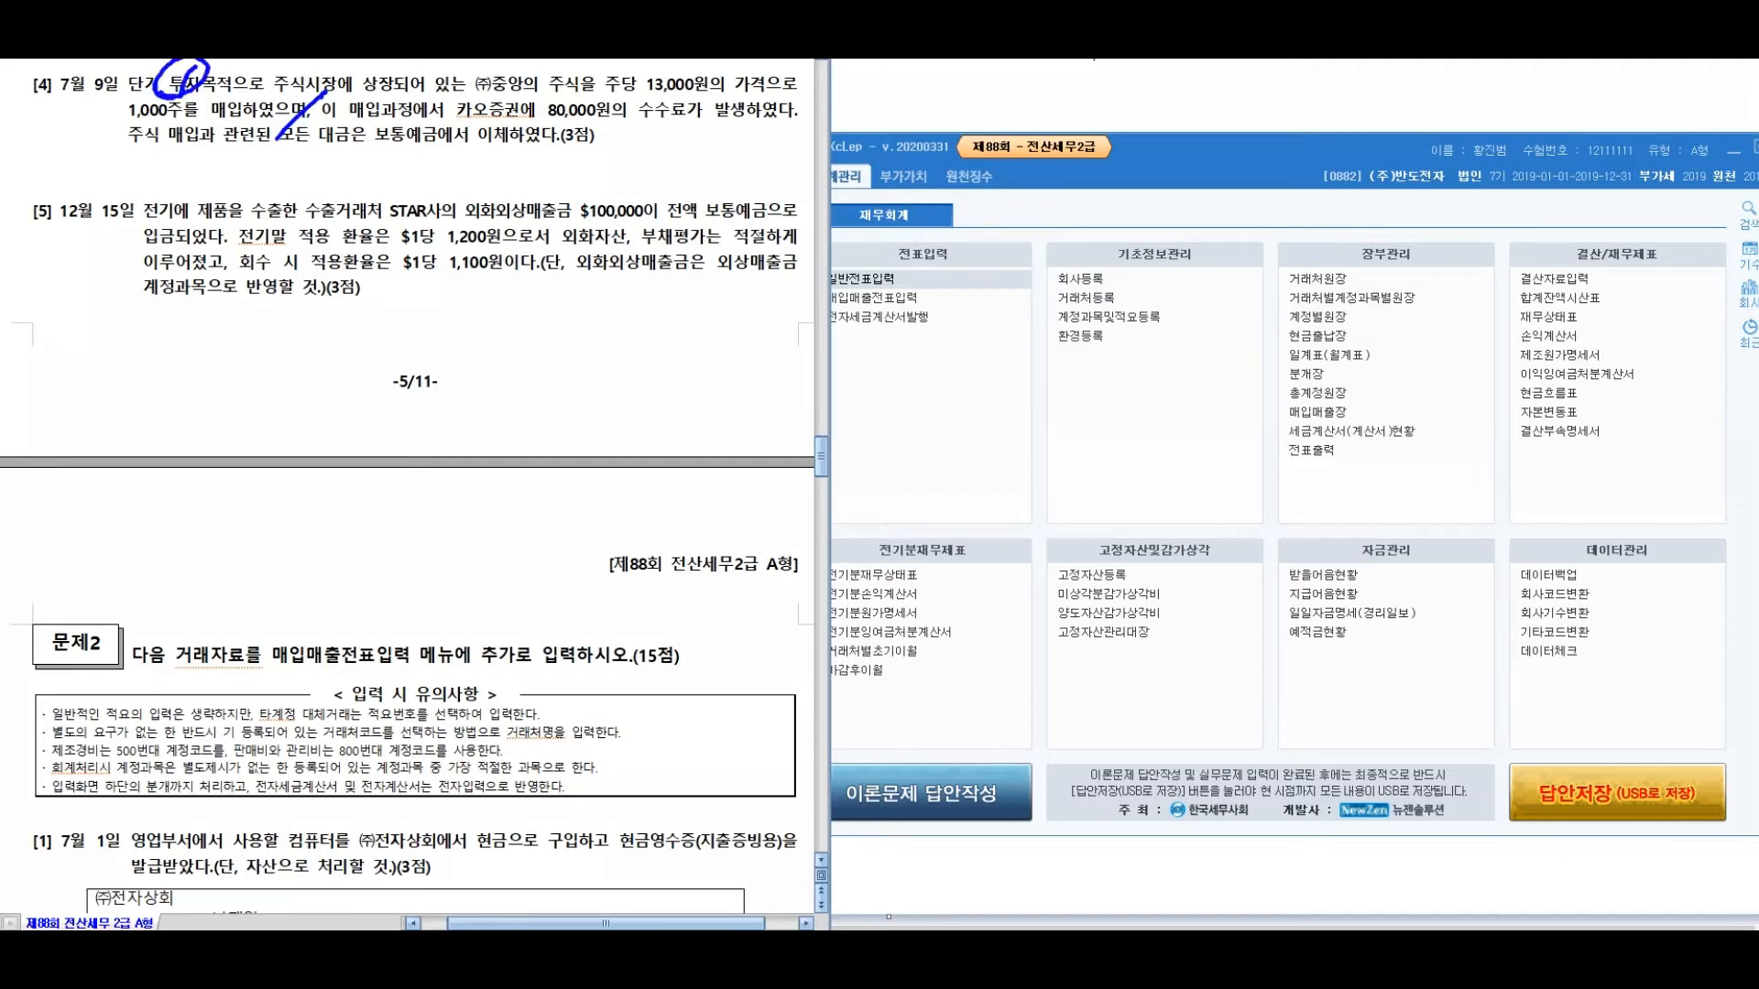
{"action": "mouse_move", "coordinate": [652, 93]}
{"action": "left_mouse_down"}
{"action": "mouse_move", "coordinate": [665, 109]}
{"action": "mouse_move", "coordinate": [678, 87]}
{"action": "left_mouse_up"}
{"action": "left_click_drag", "start_coordinate": [325, 112], "coordinate": [337, 181]}
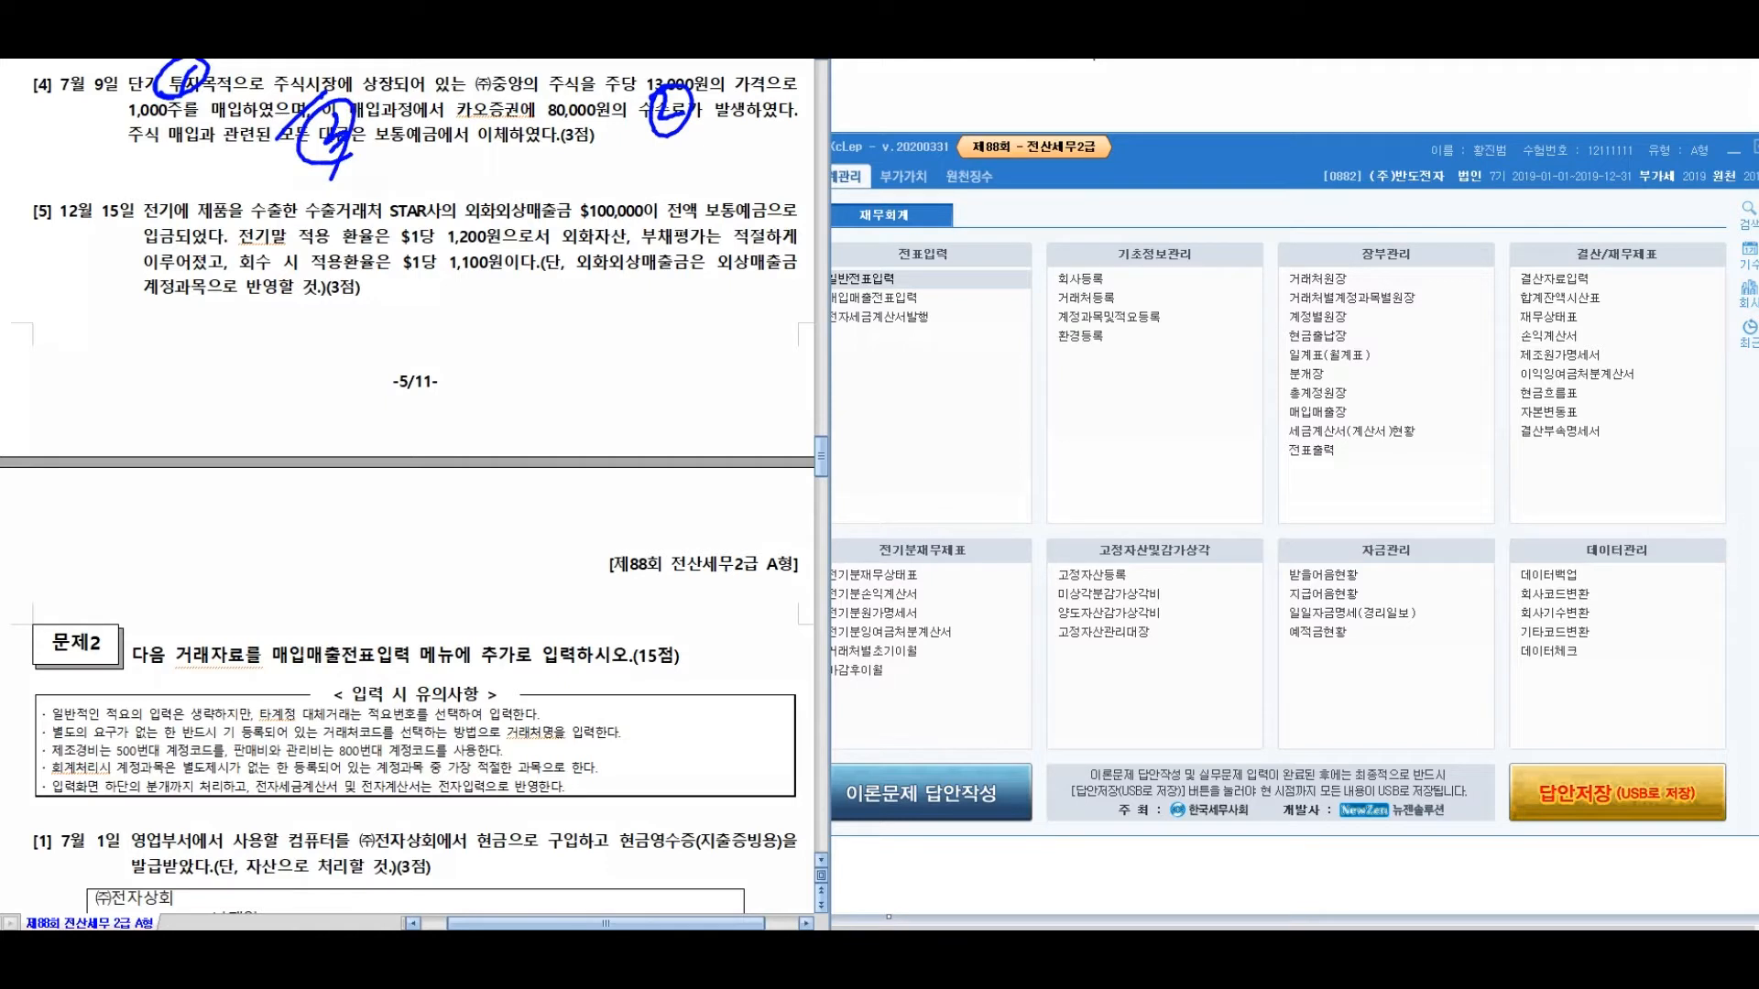
Draw an arrow down from question [4] and handwrite a circled 1 with a short note and a bracketed term.
{"action": "left_click_drag", "start_coordinate": [143, 159], "coordinate": [138, 170]}
{"action": "left_click_drag", "start_coordinate": [134, 181], "coordinate": [124, 230]}
{"action": "left_click_drag", "start_coordinate": [137, 144], "coordinate": [127, 324]}
{"action": "left_click_drag", "start_coordinate": [130, 282], "coordinate": [107, 301]}
{"action": "mouse_move", "coordinate": [260, 215]}
{"action": "left_mouse_down"}
{"action": "mouse_move", "coordinate": [263, 266]}
{"action": "mouse_move", "coordinate": [292, 220]}
{"action": "mouse_move", "coordinate": [355, 249]}
{"action": "mouse_move", "coordinate": [354, 293]}
{"action": "left_mouse_up"}
{"action": "left_click_drag", "start_coordinate": [357, 234], "coordinate": [403, 280]}
{"action": "left_click_drag", "start_coordinate": [408, 204], "coordinate": [443, 289]}
{"action": "mouse_move", "coordinate": [441, 229]}
{"action": "left_mouse_down"}
{"action": "mouse_move", "coordinate": [460, 263]}
{"action": "mouse_move", "coordinate": [483, 262]}
{"action": "left_mouse_up"}
{"action": "left_click_drag", "start_coordinate": [483, 244], "coordinate": [474, 332]}
{"action": "mouse_move", "coordinate": [561, 204]}
{"action": "left_mouse_down"}
{"action": "mouse_move", "coordinate": [548, 272]}
{"action": "mouse_move", "coordinate": [577, 245]}
{"action": "left_mouse_up"}
{"action": "mouse_move", "coordinate": [609, 203]}
{"action": "left_mouse_down"}
{"action": "mouse_move", "coordinate": [623, 266]}
{"action": "mouse_move", "coordinate": [637, 258]}
{"action": "left_mouse_up"}
{"action": "mouse_move", "coordinate": [656, 199]}
{"action": "left_mouse_down"}
{"action": "mouse_move", "coordinate": [646, 284]}
{"action": "mouse_move", "coordinate": [681, 280]}
{"action": "left_mouse_up"}
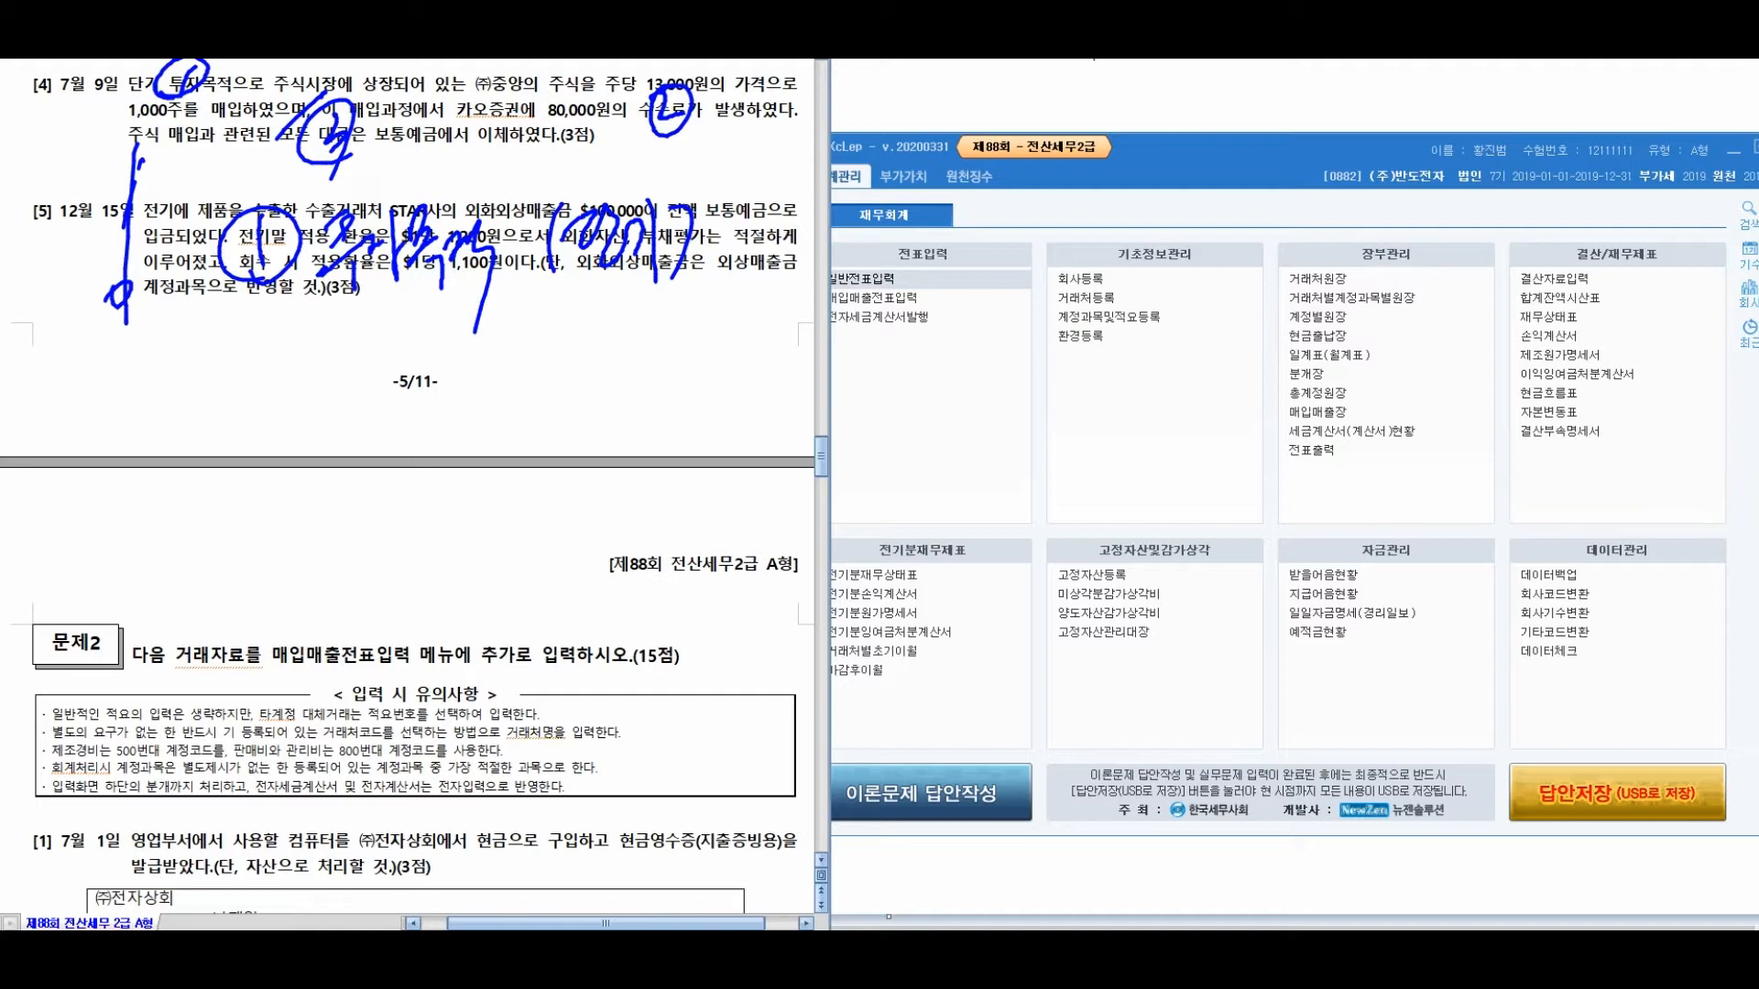
Continue the circled 1 note with a colon and the handwritten account 단기매매증권.
{"action": "left_click", "coordinate": [736, 212]}
{"action": "left_click", "coordinate": [743, 258]}
{"action": "mouse_move", "coordinate": [799, 225]}
{"action": "left_mouse_down"}
{"action": "mouse_move", "coordinate": [833, 260]}
{"action": "mouse_move", "coordinate": [880, 257]}
{"action": "left_mouse_up"}
{"action": "left_click_drag", "start_coordinate": [886, 200], "coordinate": [908, 289]}
{"action": "left_click_drag", "start_coordinate": [917, 256], "coordinate": [942, 240]}
{"action": "left_click_drag", "start_coordinate": [945, 223], "coordinate": [983, 278]}
{"action": "mouse_move", "coordinate": [985, 230]}
{"action": "left_mouse_down"}
{"action": "mouse_move", "coordinate": [1013, 247]}
{"action": "mouse_move", "coordinate": [1048, 325]}
{"action": "left_mouse_up"}
{"action": "mouse_move", "coordinate": [1056, 214]}
{"action": "left_mouse_down"}
{"action": "mouse_move", "coordinate": [1073, 236]}
{"action": "mouse_move", "coordinate": [1141, 247]}
{"action": "left_mouse_up"}
{"action": "left_click_drag", "start_coordinate": [1120, 255], "coordinate": [1162, 267]}
{"action": "left_click_drag", "start_coordinate": [1212, 204], "coordinate": [1208, 271]}
{"action": "left_click_drag", "start_coordinate": [1252, 193], "coordinate": [1228, 317]}
{"action": "left_click_drag", "start_coordinate": [1306, 246], "coordinate": [1312, 271]}
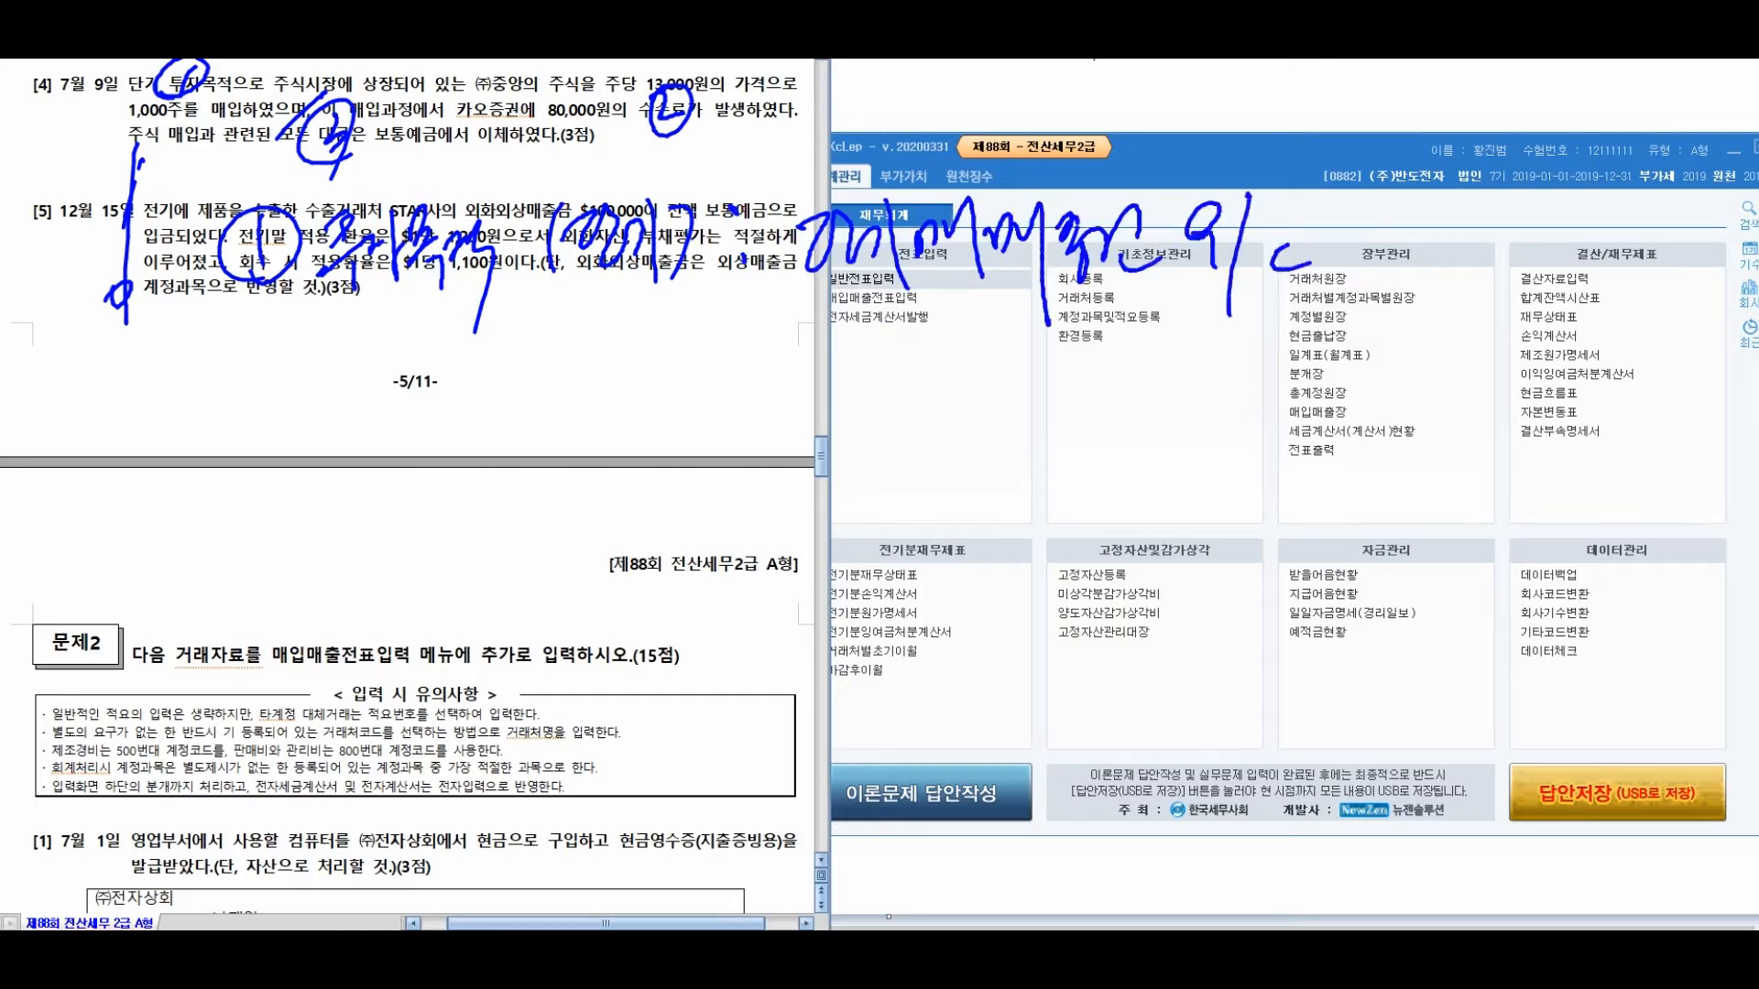
Handwrite the second point as a circled 2 followed by 수수료 80,000원.
{"action": "left_click_drag", "start_coordinate": [260, 389], "coordinate": [317, 431]}
{"action": "left_click_drag", "start_coordinate": [275, 344], "coordinate": [213, 404]}
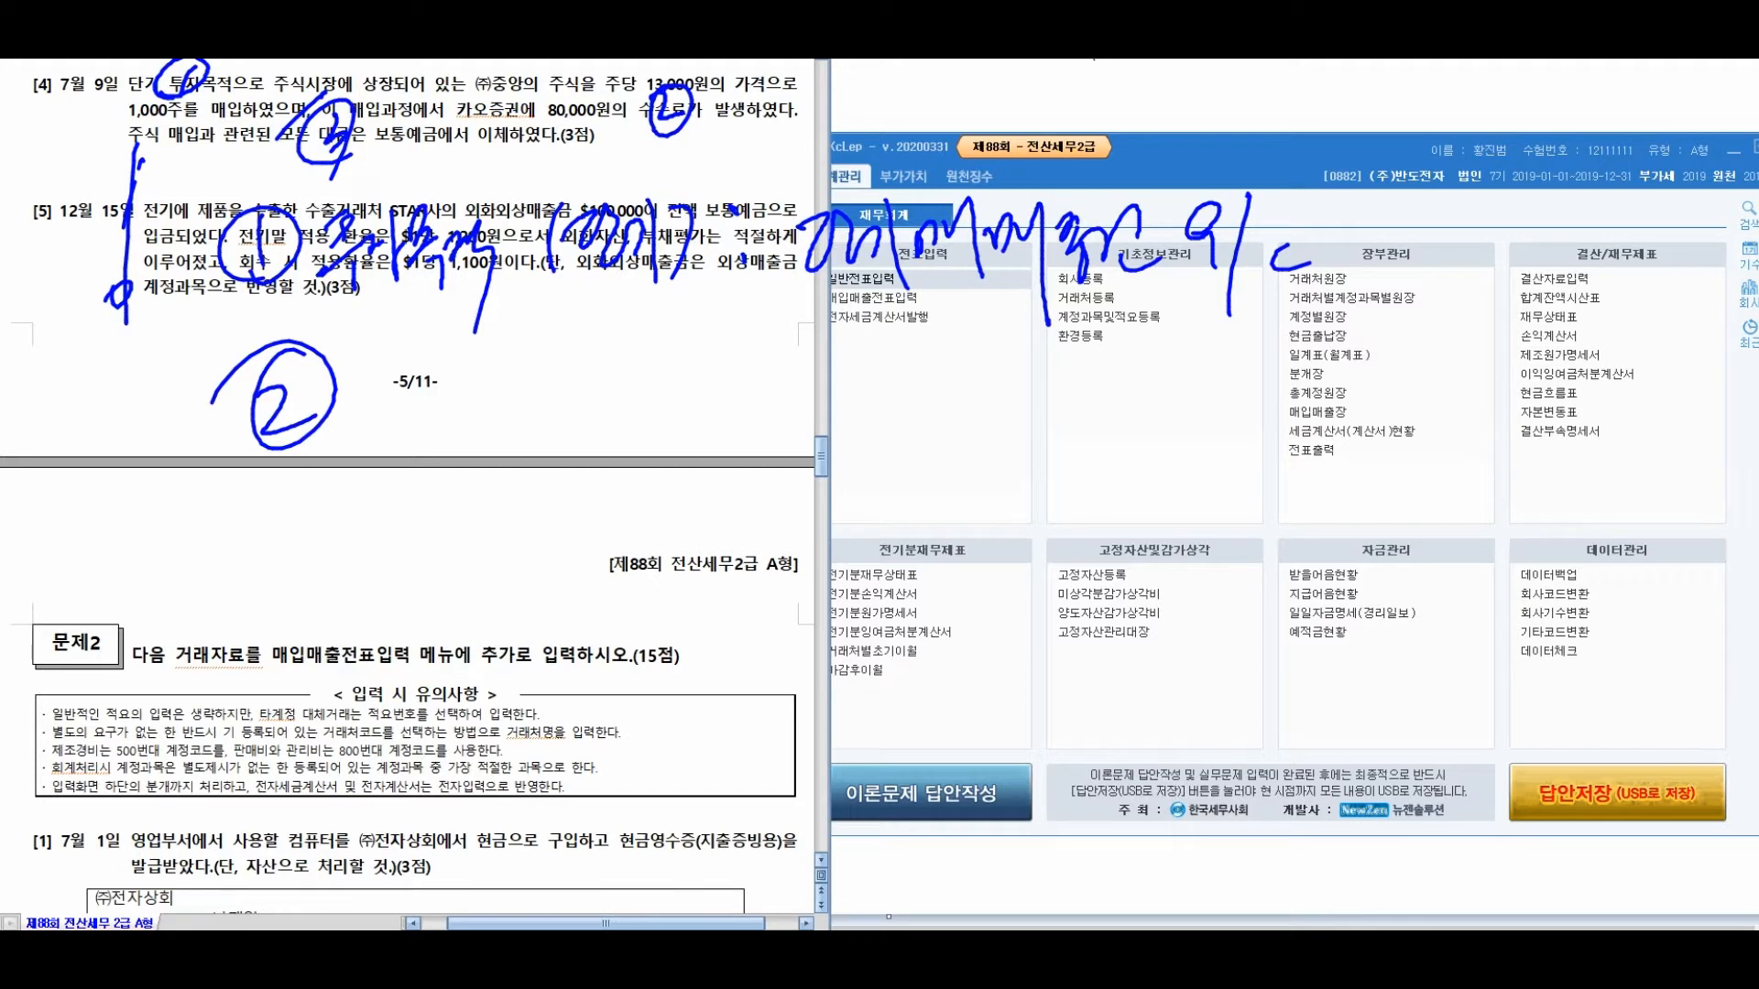
{"action": "left_click_drag", "start_coordinate": [416, 340], "coordinate": [429, 408]}
{"action": "mouse_move", "coordinate": [383, 436]}
{"action": "left_mouse_down"}
{"action": "mouse_move", "coordinate": [461, 372]}
{"action": "mouse_move", "coordinate": [430, 447]}
{"action": "left_mouse_up"}
{"action": "left_click_drag", "start_coordinate": [457, 355], "coordinate": [469, 443]}
{"action": "mouse_move", "coordinate": [472, 364]}
{"action": "left_mouse_down"}
{"action": "mouse_move", "coordinate": [515, 360]}
{"action": "mouse_move", "coordinate": [538, 401]}
{"action": "left_mouse_up"}
{"action": "left_click_drag", "start_coordinate": [574, 361], "coordinate": [615, 363]}
{"action": "left_click_drag", "start_coordinate": [621, 371], "coordinate": [662, 407]}
{"action": "left_click_drag", "start_coordinate": [693, 375], "coordinate": [795, 370]}
{"action": "left_click_drag", "start_coordinate": [774, 399], "coordinate": [806, 394]}
Draw a bracket branching from the 80,000원 commission note into two cases, marked circled 1 and circled 2.
{"action": "mouse_move", "coordinate": [835, 356]}
{"action": "left_mouse_down"}
{"action": "mouse_move", "coordinate": [829, 403]}
{"action": "mouse_move", "coordinate": [1102, 376]}
{"action": "left_mouse_up"}
{"action": "left_click_drag", "start_coordinate": [873, 406], "coordinate": [879, 609]}
{"action": "left_click_drag", "start_coordinate": [883, 588], "coordinate": [1119, 582]}
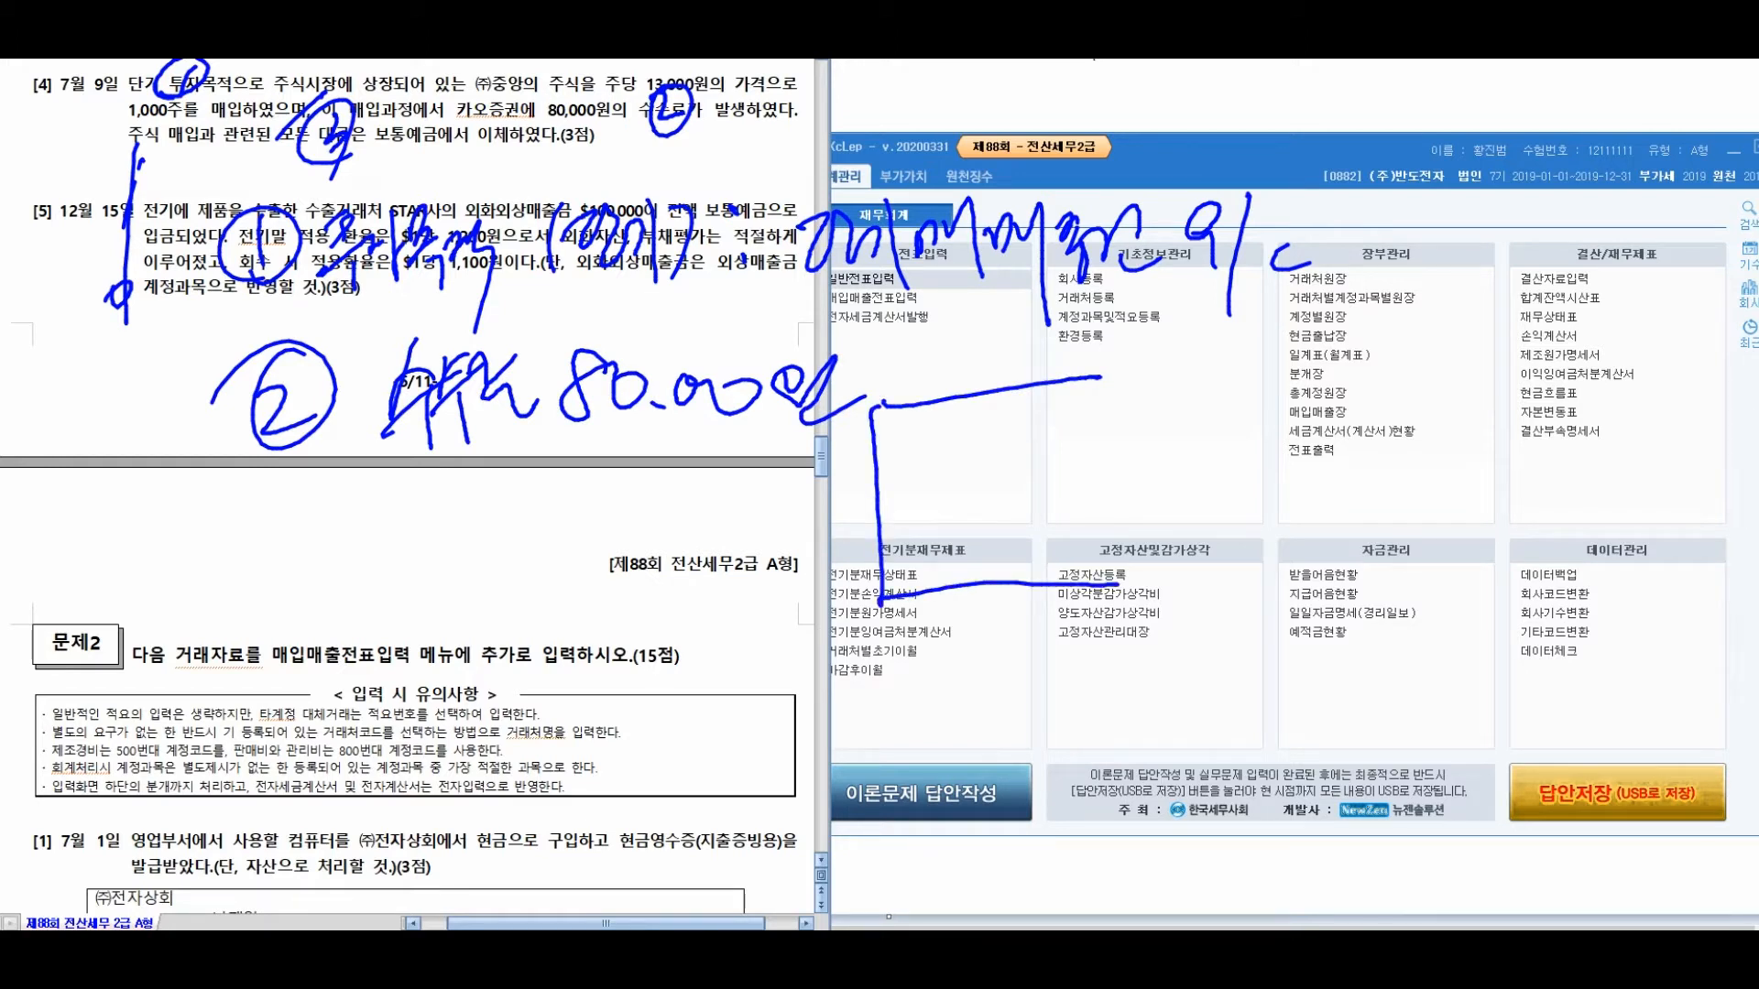
{"action": "left_click_drag", "start_coordinate": [1156, 339], "coordinate": [1146, 398]}
{"action": "left_click_drag", "start_coordinate": [1117, 415], "coordinate": [1143, 422]}
{"action": "mouse_move", "coordinate": [1162, 531]}
{"action": "left_mouse_down"}
{"action": "mouse_move", "coordinate": [1155, 581]}
{"action": "mouse_move", "coordinate": [1214, 561]}
{"action": "left_mouse_up"}
{"action": "left_click_drag", "start_coordinate": [1179, 518], "coordinate": [1091, 555]}
Handwrite the general-rule note beside the first case of the commission bracket.
{"action": "left_click_drag", "start_coordinate": [1238, 333], "coordinate": [1260, 363]}
{"action": "left_click_drag", "start_coordinate": [1270, 327], "coordinate": [1264, 380]}
{"action": "left_click_drag", "start_coordinate": [1237, 385], "coordinate": [1264, 406]}
{"action": "left_click_drag", "start_coordinate": [1259, 336], "coordinate": [1293, 380]}
{"action": "left_click_drag", "start_coordinate": [1316, 341], "coordinate": [1326, 340]}
{"action": "mouse_move", "coordinate": [1298, 375]}
{"action": "left_mouse_down"}
{"action": "mouse_move", "coordinate": [1302, 430]}
{"action": "mouse_move", "coordinate": [1328, 377]}
{"action": "left_mouse_up"}
{"action": "mouse_move", "coordinate": [1378, 318]}
{"action": "left_mouse_down"}
{"action": "mouse_move", "coordinate": [1381, 352]}
{"action": "mouse_move", "coordinate": [1400, 347]}
{"action": "left_mouse_up"}
{"action": "mouse_move", "coordinate": [1363, 370]}
{"action": "left_mouse_down"}
{"action": "mouse_move", "coordinate": [1402, 403]}
{"action": "mouse_move", "coordinate": [1455, 366]}
{"action": "left_mouse_up"}
{"action": "mouse_move", "coordinate": [1455, 336]}
{"action": "left_mouse_down"}
{"action": "mouse_move", "coordinate": [1459, 408]}
{"action": "mouse_move", "coordinate": [1488, 380]}
{"action": "left_mouse_up"}
{"action": "mouse_move", "coordinate": [1503, 313]}
{"action": "left_mouse_down"}
{"action": "mouse_move", "coordinate": [1512, 416]}
{"action": "mouse_move", "coordinate": [1521, 342]}
{"action": "left_mouse_up"}
{"action": "mouse_move", "coordinate": [1508, 357]}
{"action": "left_mouse_down"}
{"action": "mouse_move", "coordinate": [1539, 353]}
{"action": "mouse_move", "coordinate": [1530, 399]}
{"action": "left_mouse_up"}
{"action": "mouse_move", "coordinate": [1585, 321]}
{"action": "left_mouse_down"}
{"action": "mouse_move", "coordinate": [1620, 348]}
{"action": "mouse_move", "coordinate": [1610, 367]}
{"action": "left_mouse_up"}
{"action": "left_click_drag", "start_coordinate": [1587, 357], "coordinate": [1619, 385]}
{"action": "left_click_drag", "start_coordinate": [1629, 323], "coordinate": [1633, 369]}
{"action": "mouse_move", "coordinate": [1623, 348]}
{"action": "left_mouse_down"}
{"action": "mouse_move", "coordinate": [1670, 339]}
{"action": "mouse_move", "coordinate": [1689, 358]}
{"action": "left_mouse_up"}
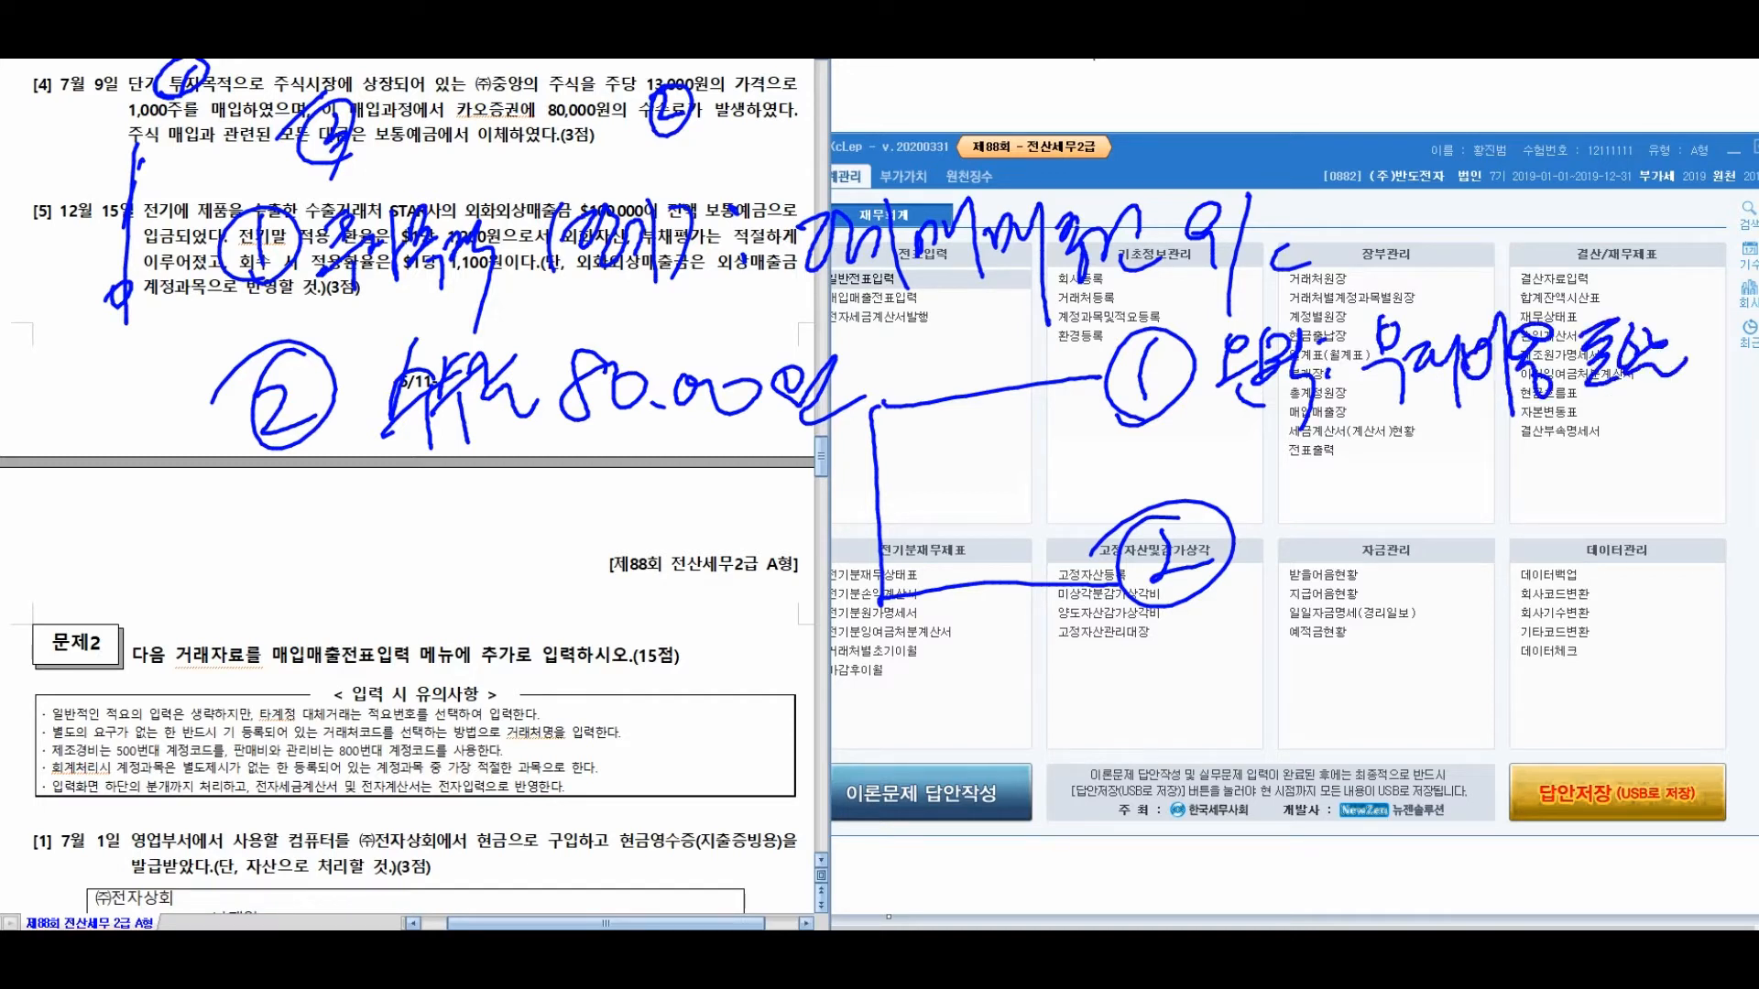
Handwrite the exception 예외: 단기매매증권 beside the second case of the commission bracket.
{"action": "left_click_drag", "start_coordinate": [1232, 517], "coordinate": [1293, 581]}
{"action": "left_click_drag", "start_coordinate": [1292, 504], "coordinate": [1312, 605]}
{"action": "mouse_move", "coordinate": [1342, 515]}
{"action": "left_mouse_down"}
{"action": "mouse_move", "coordinate": [1348, 539]}
{"action": "mouse_move", "coordinate": [1429, 488]}
{"action": "mouse_move", "coordinate": [1447, 548]}
{"action": "mouse_move", "coordinate": [1500, 550]}
{"action": "left_mouse_up"}
{"action": "mouse_move", "coordinate": [1511, 483]}
{"action": "left_mouse_down"}
{"action": "mouse_move", "coordinate": [1531, 566]}
{"action": "mouse_move", "coordinate": [1552, 527]}
{"action": "mouse_move", "coordinate": [1594, 569]}
{"action": "left_mouse_up"}
{"action": "left_click_drag", "start_coordinate": [1599, 490], "coordinate": [1682, 536]}
Handwrite the expense treatment under the exception, with (영업외비용) in brackets below it.
{"action": "mouse_move", "coordinate": [1271, 630]}
{"action": "left_mouse_down"}
{"action": "mouse_move", "coordinate": [1331, 716]}
{"action": "mouse_move", "coordinate": [1389, 676]}
{"action": "left_mouse_up"}
{"action": "left_click_drag", "start_coordinate": [1405, 606], "coordinate": [1409, 721]}
{"action": "mouse_move", "coordinate": [1398, 632]}
{"action": "left_mouse_down"}
{"action": "mouse_move", "coordinate": [1439, 652]}
{"action": "mouse_move", "coordinate": [1444, 686]}
{"action": "left_mouse_up"}
{"action": "left_click_drag", "start_coordinate": [1456, 623], "coordinate": [1479, 697]}
{"action": "mouse_move", "coordinate": [1488, 632]}
{"action": "left_mouse_down"}
{"action": "mouse_move", "coordinate": [1510, 661]}
{"action": "mouse_move", "coordinate": [1534, 609]}
{"action": "left_mouse_up"}
{"action": "mouse_move", "coordinate": [1539, 623]}
{"action": "left_mouse_down"}
{"action": "mouse_move", "coordinate": [1544, 696]}
{"action": "mouse_move", "coordinate": [1558, 669]}
{"action": "left_mouse_up"}
{"action": "mouse_move", "coordinate": [1544, 623]}
{"action": "left_mouse_down"}
{"action": "mouse_move", "coordinate": [1585, 678]}
{"action": "mouse_move", "coordinate": [1634, 627]}
{"action": "left_mouse_up"}
{"action": "left_click_drag", "start_coordinate": [1639, 607], "coordinate": [1612, 717]}
{"action": "left_click_drag", "start_coordinate": [1328, 764], "coordinate": [1323, 850]}
{"action": "mouse_move", "coordinate": [1332, 797]}
{"action": "left_mouse_down"}
{"action": "mouse_move", "coordinate": [1358, 765]}
{"action": "mouse_move", "coordinate": [1418, 807]}
{"action": "left_mouse_up"}
{"action": "left_click_drag", "start_coordinate": [1408, 757], "coordinate": [1455, 802]}
{"action": "mouse_move", "coordinate": [1464, 757]}
{"action": "left_mouse_down"}
{"action": "mouse_move", "coordinate": [1462, 834]}
{"action": "mouse_move", "coordinate": [1497, 793]}
{"action": "left_mouse_up"}
{"action": "mouse_move", "coordinate": [1521, 733]}
{"action": "left_mouse_down"}
{"action": "mouse_move", "coordinate": [1507, 813]}
{"action": "mouse_move", "coordinate": [1508, 777]}
{"action": "left_mouse_up"}
{"action": "left_click_drag", "start_coordinate": [1534, 728], "coordinate": [1580, 797]}
Emphasise the exception with a star and a ring around 단기매매증권, and underline the bracketed 영업외비용 note twice.
{"action": "mouse_move", "coordinate": [1168, 477]}
{"action": "left_mouse_down"}
{"action": "mouse_move", "coordinate": [1233, 495]}
{"action": "mouse_move", "coordinate": [1223, 440]}
{"action": "mouse_move", "coordinate": [1283, 469]}
{"action": "left_mouse_up"}
{"action": "mouse_move", "coordinate": [1388, 586]}
{"action": "left_mouse_down"}
{"action": "mouse_move", "coordinate": [1347, 486]}
{"action": "mouse_move", "coordinate": [1484, 579]}
{"action": "left_mouse_up"}
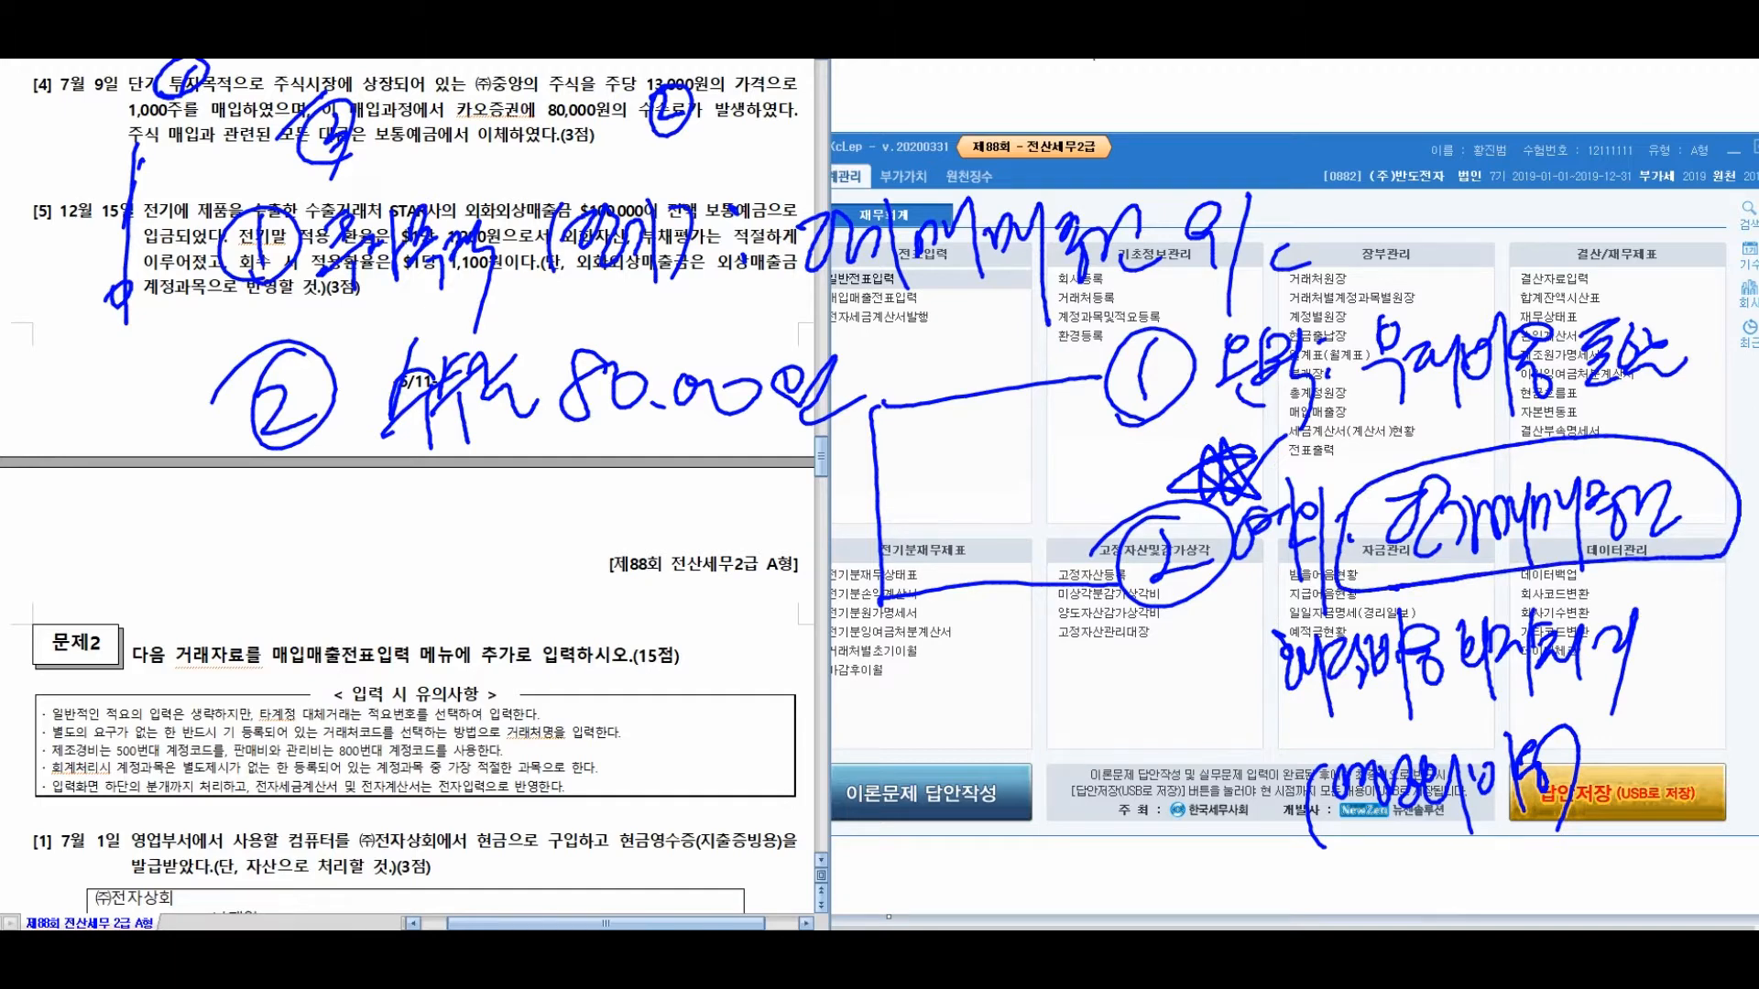
{"action": "left_click_drag", "start_coordinate": [1370, 856], "coordinate": [1714, 780]}
{"action": "left_click_drag", "start_coordinate": [1303, 903], "coordinate": [1681, 793]}
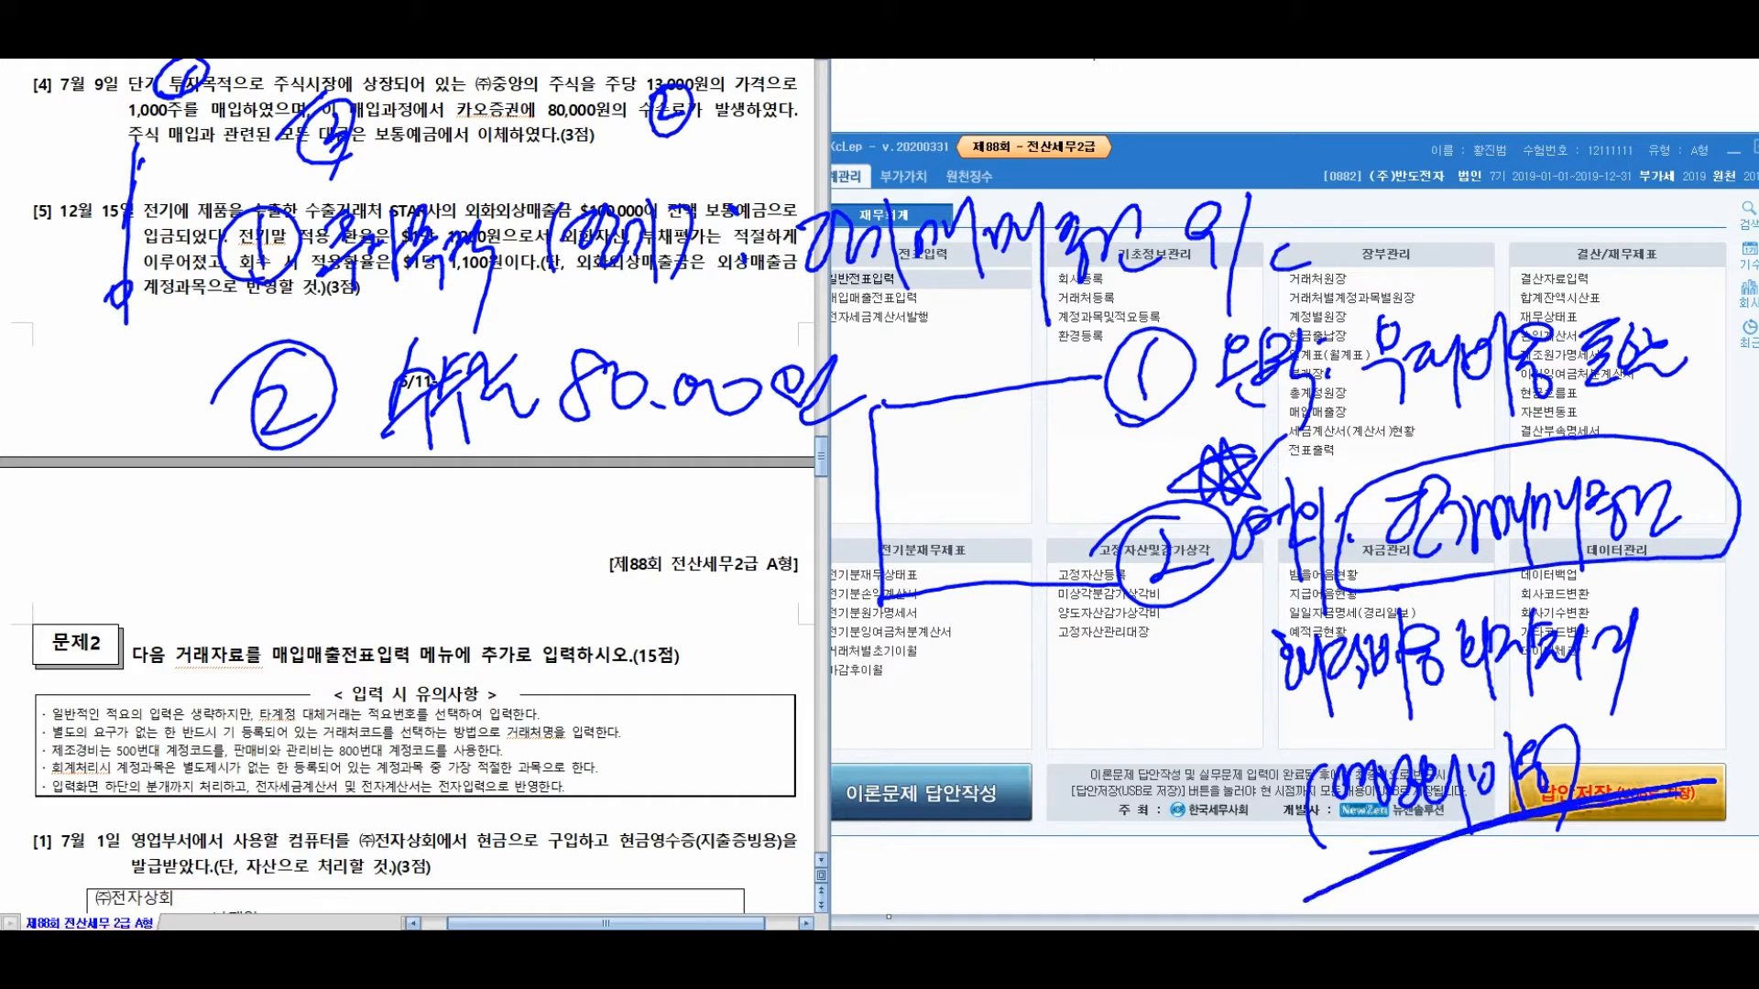
Handwrite the third point as a circled 3 with 보통예금 and join the three numbered points with a bracket.
{"action": "mouse_move", "coordinate": [254, 573]}
{"action": "left_mouse_down"}
{"action": "mouse_move", "coordinate": [262, 646]}
{"action": "mouse_move", "coordinate": [313, 675]}
{"action": "left_mouse_up"}
{"action": "left_click_drag", "start_coordinate": [365, 556], "coordinate": [372, 607]}
{"action": "left_click_drag", "start_coordinate": [385, 542], "coordinate": [376, 640]}
{"action": "left_click_drag", "start_coordinate": [398, 574], "coordinate": [440, 609]}
{"action": "left_click_drag", "start_coordinate": [438, 561], "coordinate": [465, 594]}
{"action": "left_click_drag", "start_coordinate": [469, 518], "coordinate": [491, 698]}
{"action": "left_click_drag", "start_coordinate": [484, 572], "coordinate": [517, 621]}
{"action": "left_click_drag", "start_coordinate": [499, 605], "coordinate": [543, 579]}
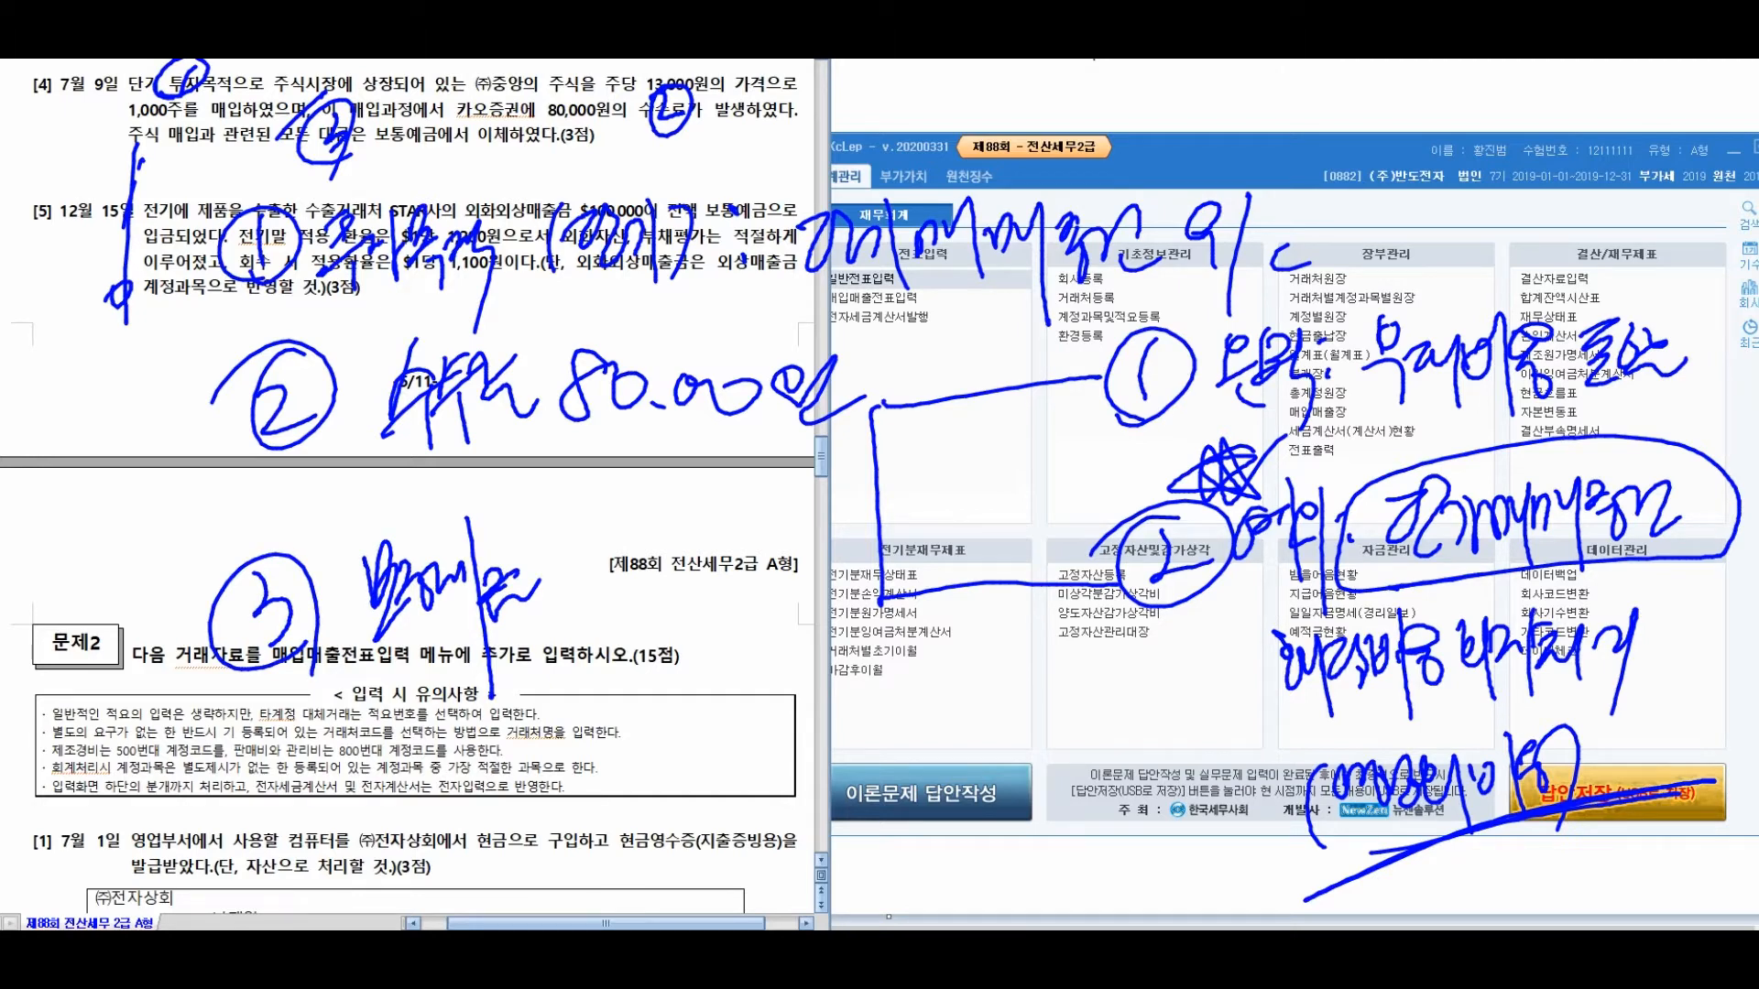
{"action": "left_click_drag", "start_coordinate": [140, 275], "coordinate": [201, 268]}
{"action": "mouse_move", "coordinate": [157, 278]}
{"action": "left_mouse_down"}
{"action": "mouse_move", "coordinate": [157, 554]}
{"action": "mouse_move", "coordinate": [202, 561]}
{"action": "left_mouse_up"}
{"action": "left_click_drag", "start_coordinate": [160, 414], "coordinate": [195, 413]}
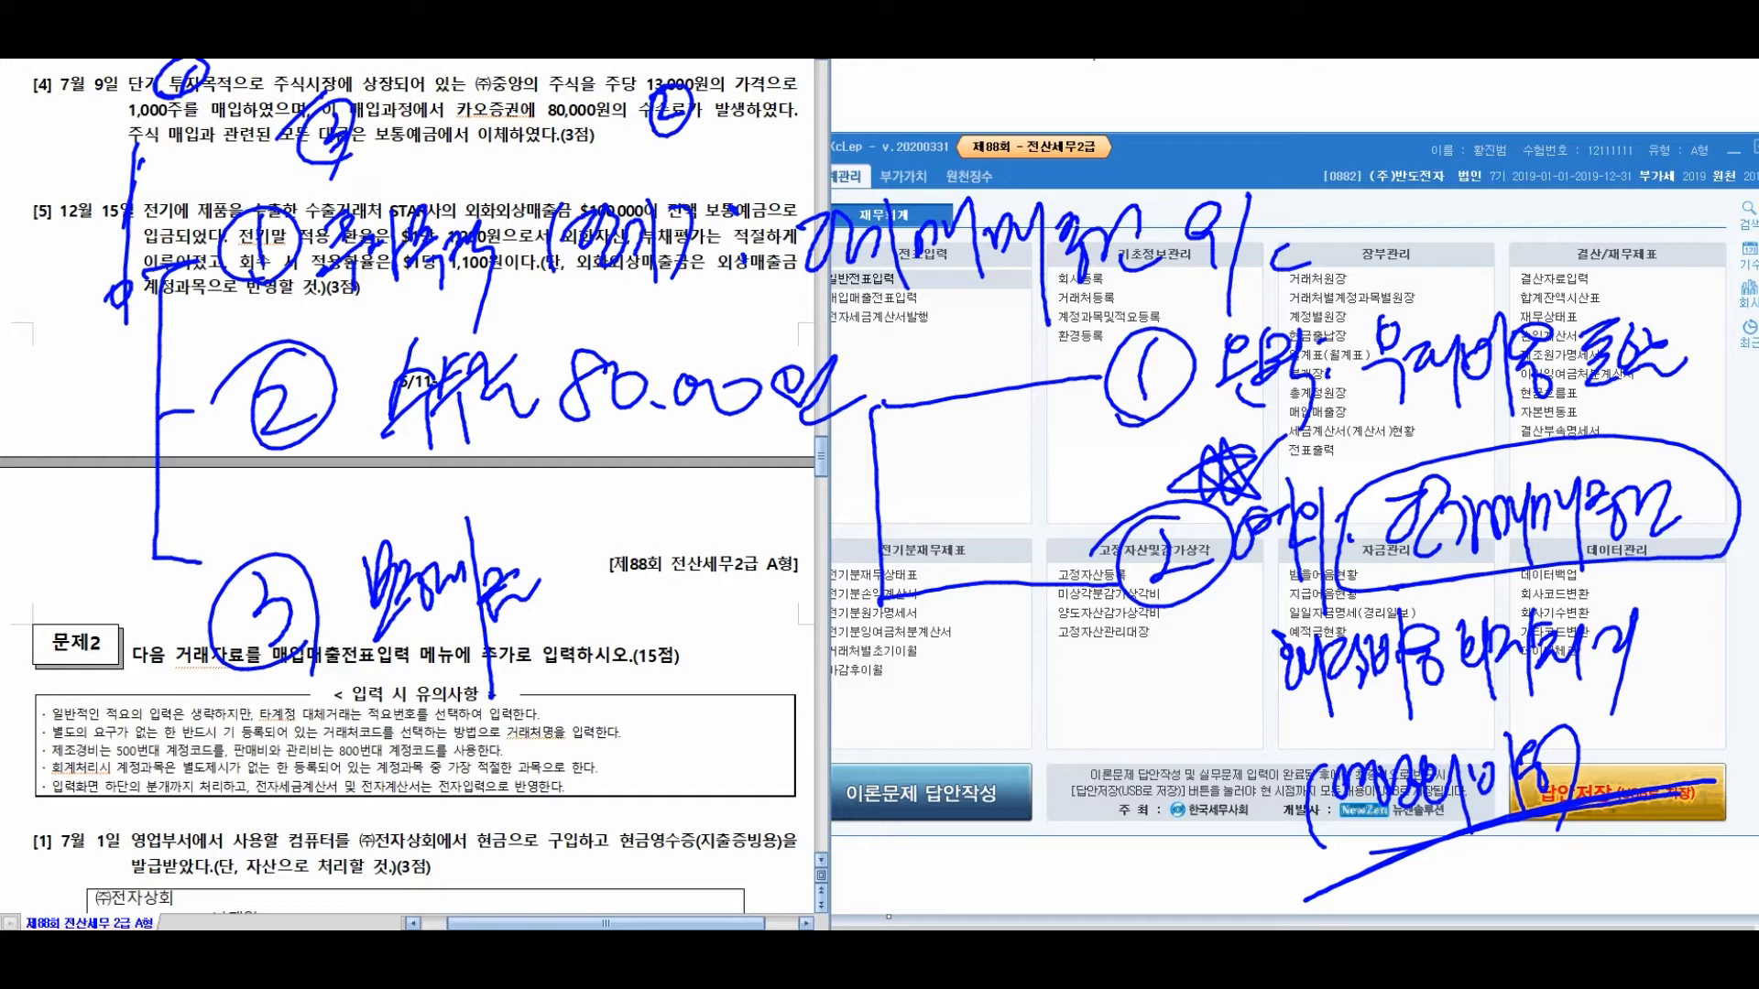
Clear the handwritten notes and open 일반전표입력 for 7월 9일.
{"action": "key", "text": "Escape"}
{"action": "left_click", "coordinate": [868, 279]}
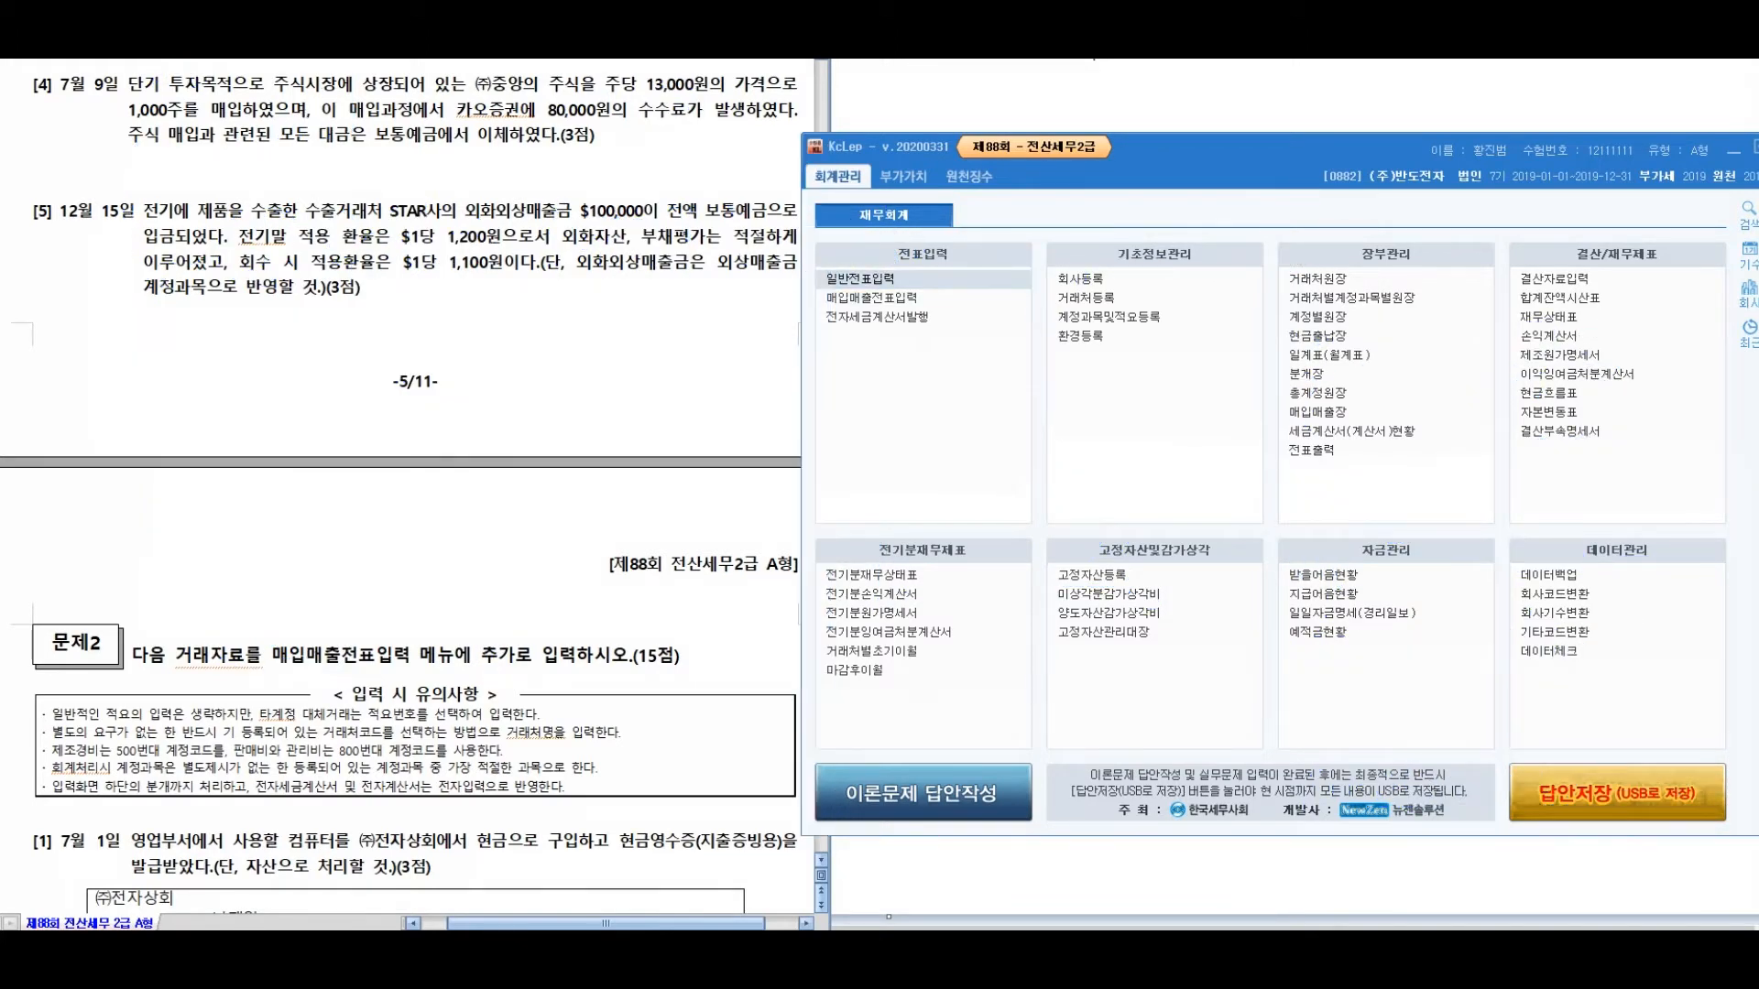
{"action": "left_click", "coordinate": [891, 317]}
{"action": "type", "text": "7"}
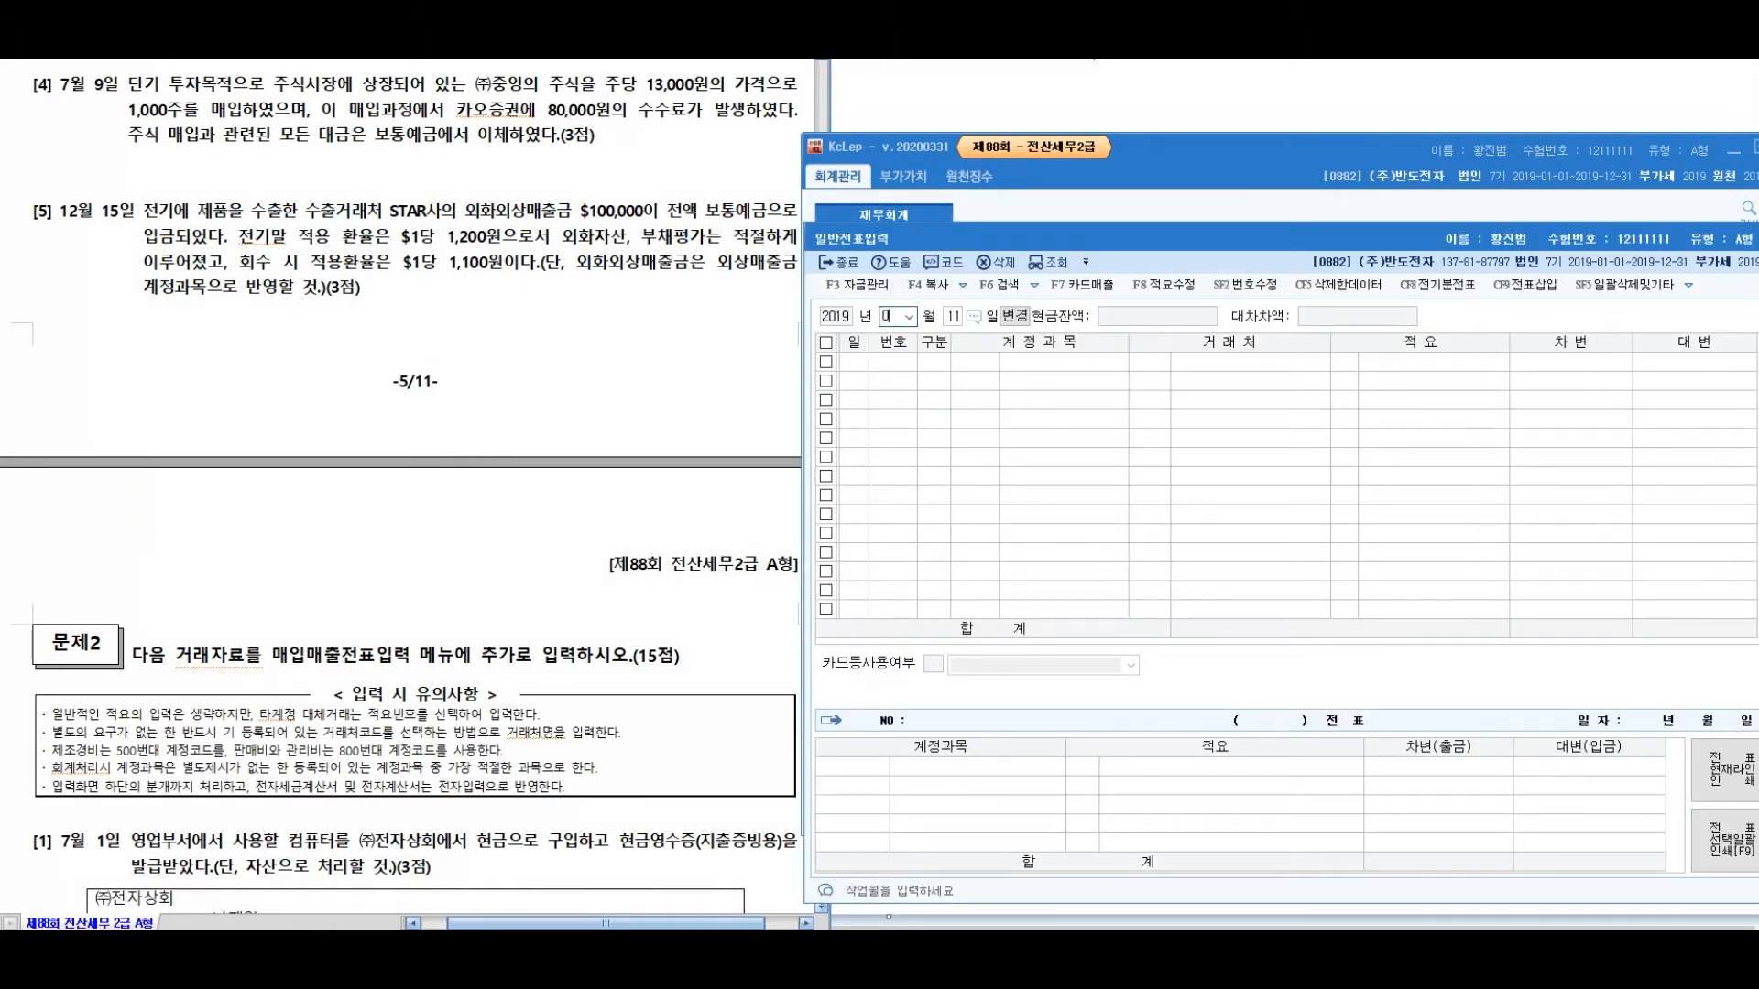
{"action": "key", "text": "Return"}
{"action": "type", "text": "9"}
{"action": "key", "text": "Return"}
Start a 차변 line on the 7월 9일 voucher with the account 단기매매증권.
{"action": "type", "text": "3"}
{"action": "key", "text": "Return"}
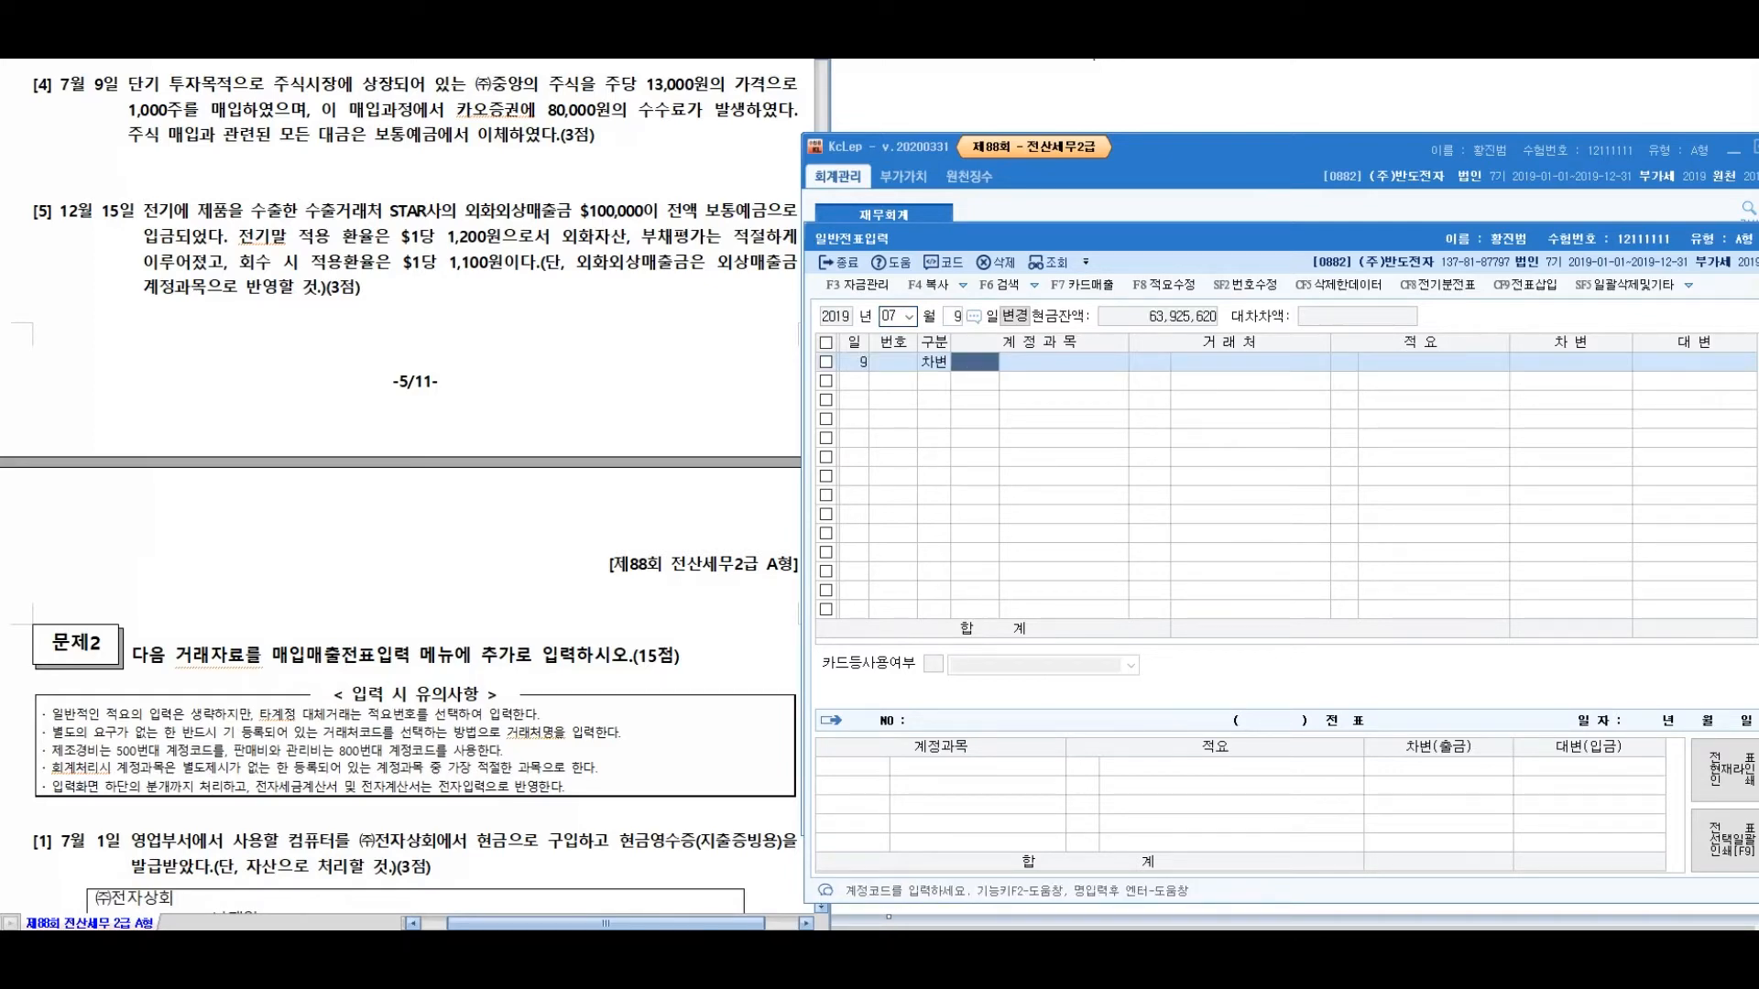
{"action": "type", "text": "단기매매증"}
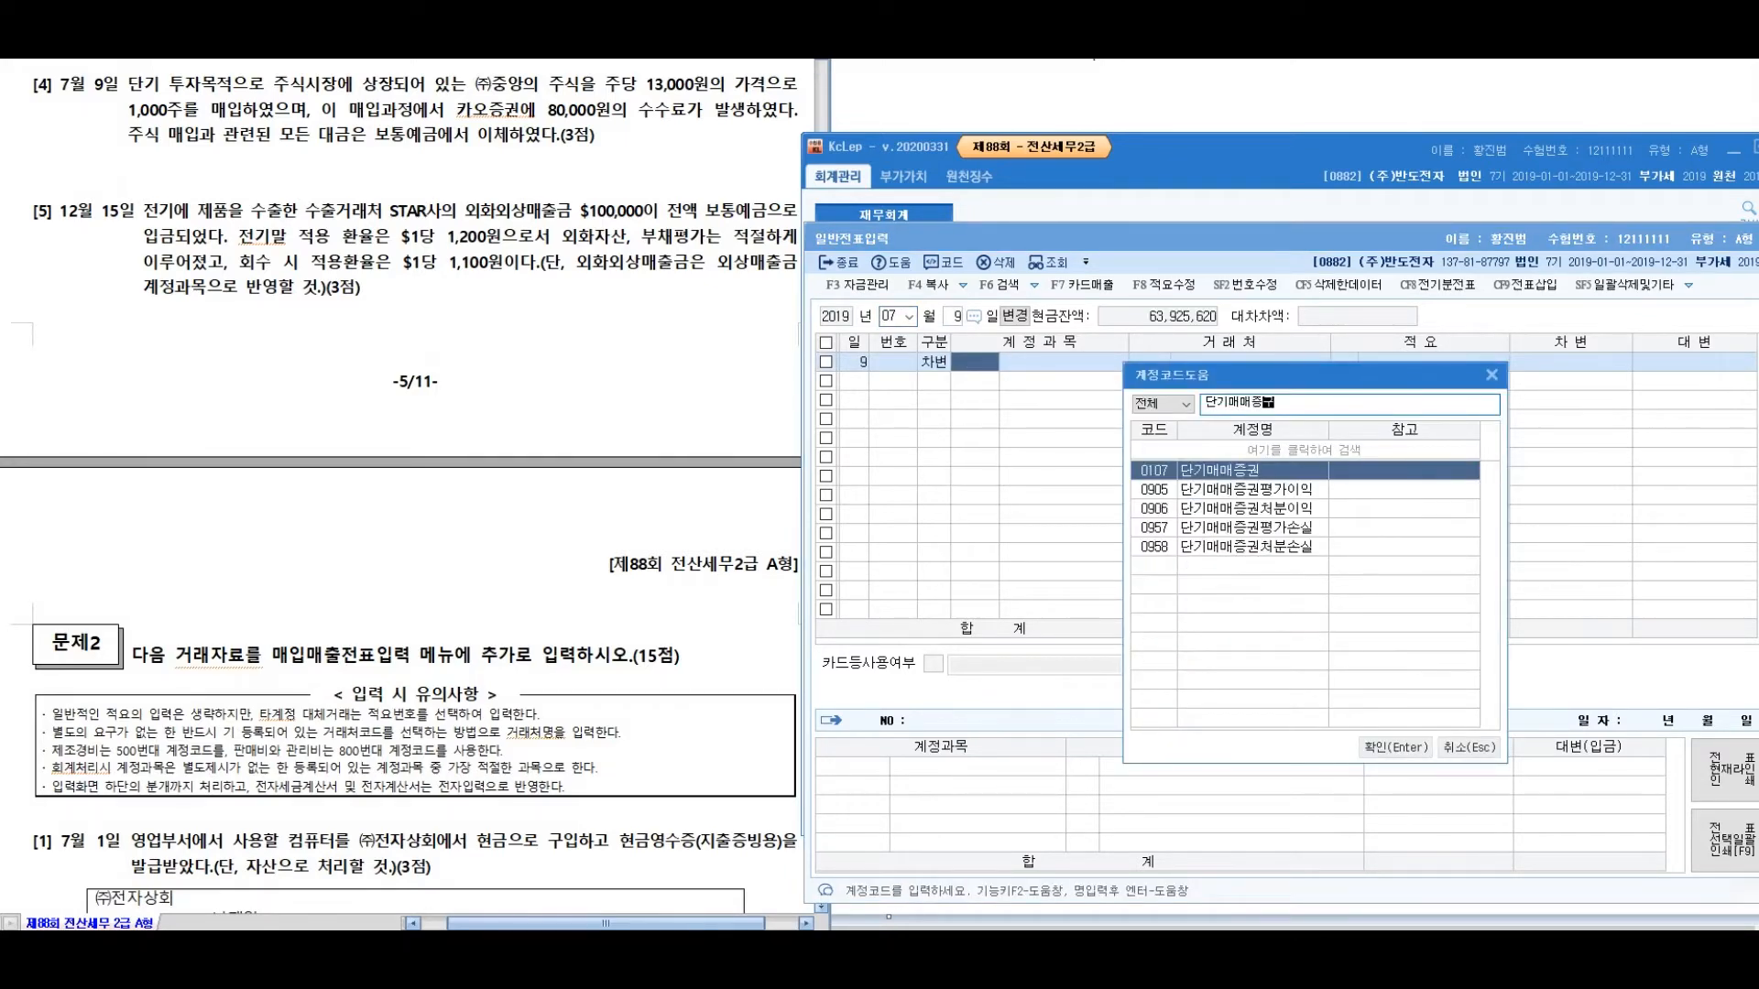
{"action": "key", "text": "Return"}
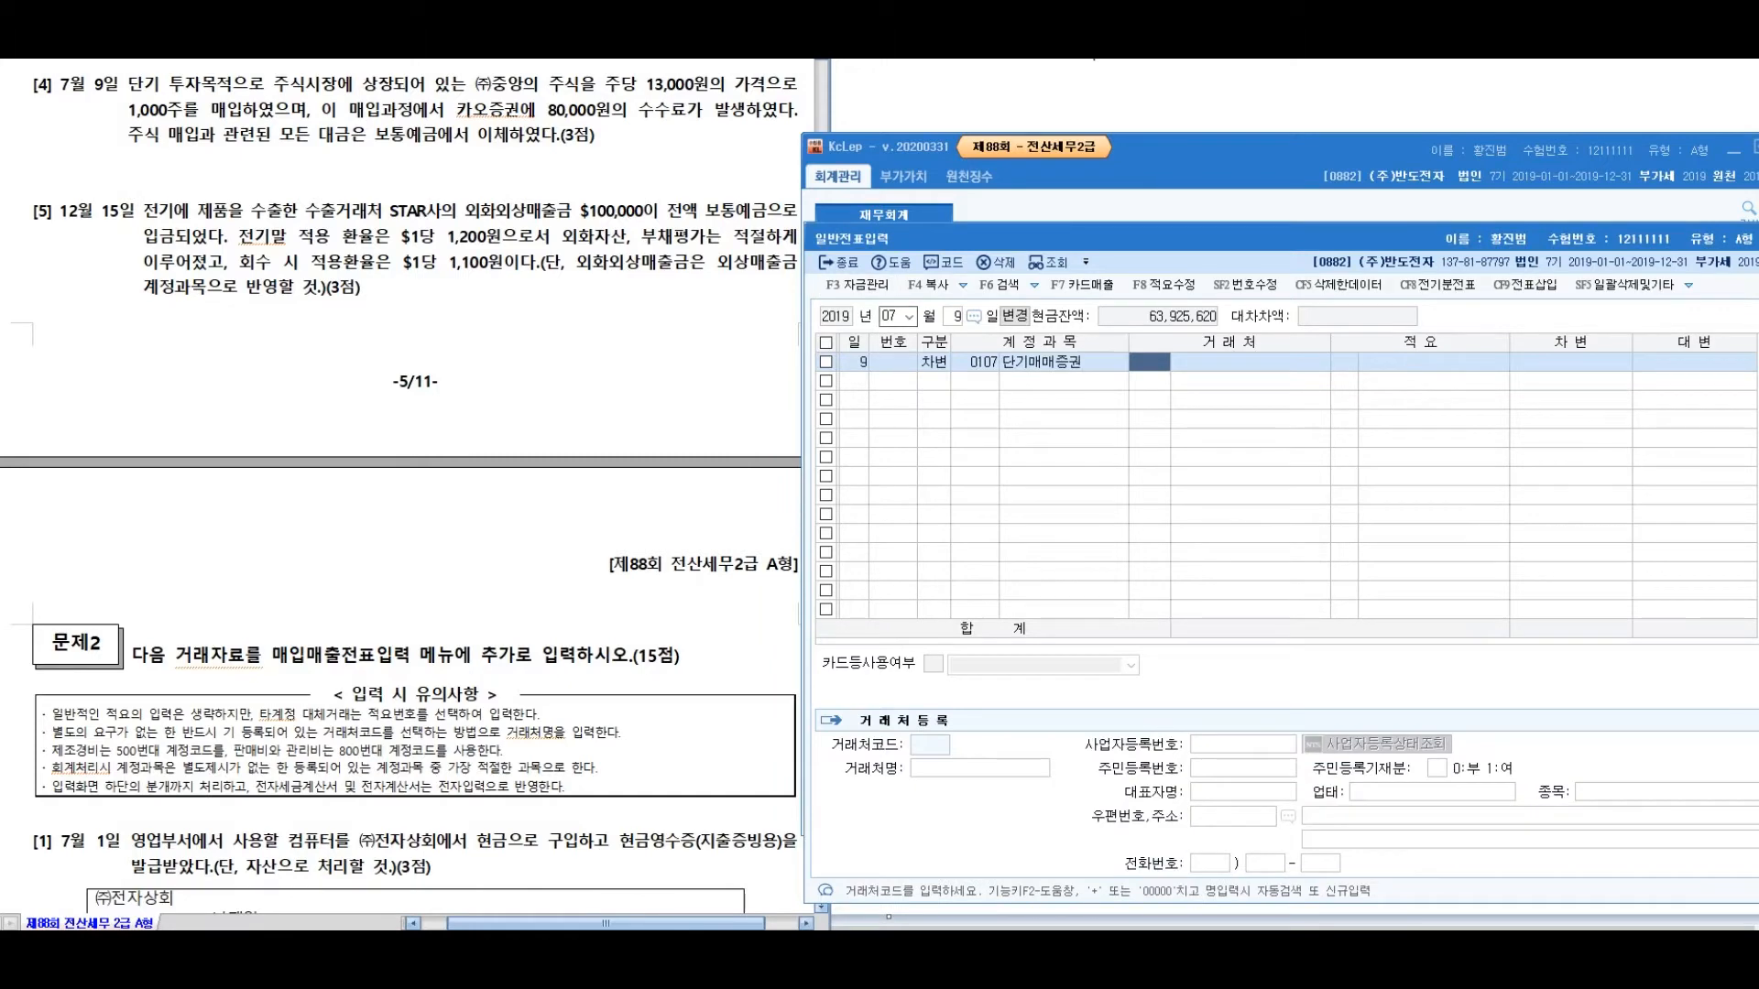
Calculate the share purchase price as 13000 × 1000 in the calculator and close it.
{"action": "key", "text": "XF86Calculator"}
{"action": "type", "text": "1"}
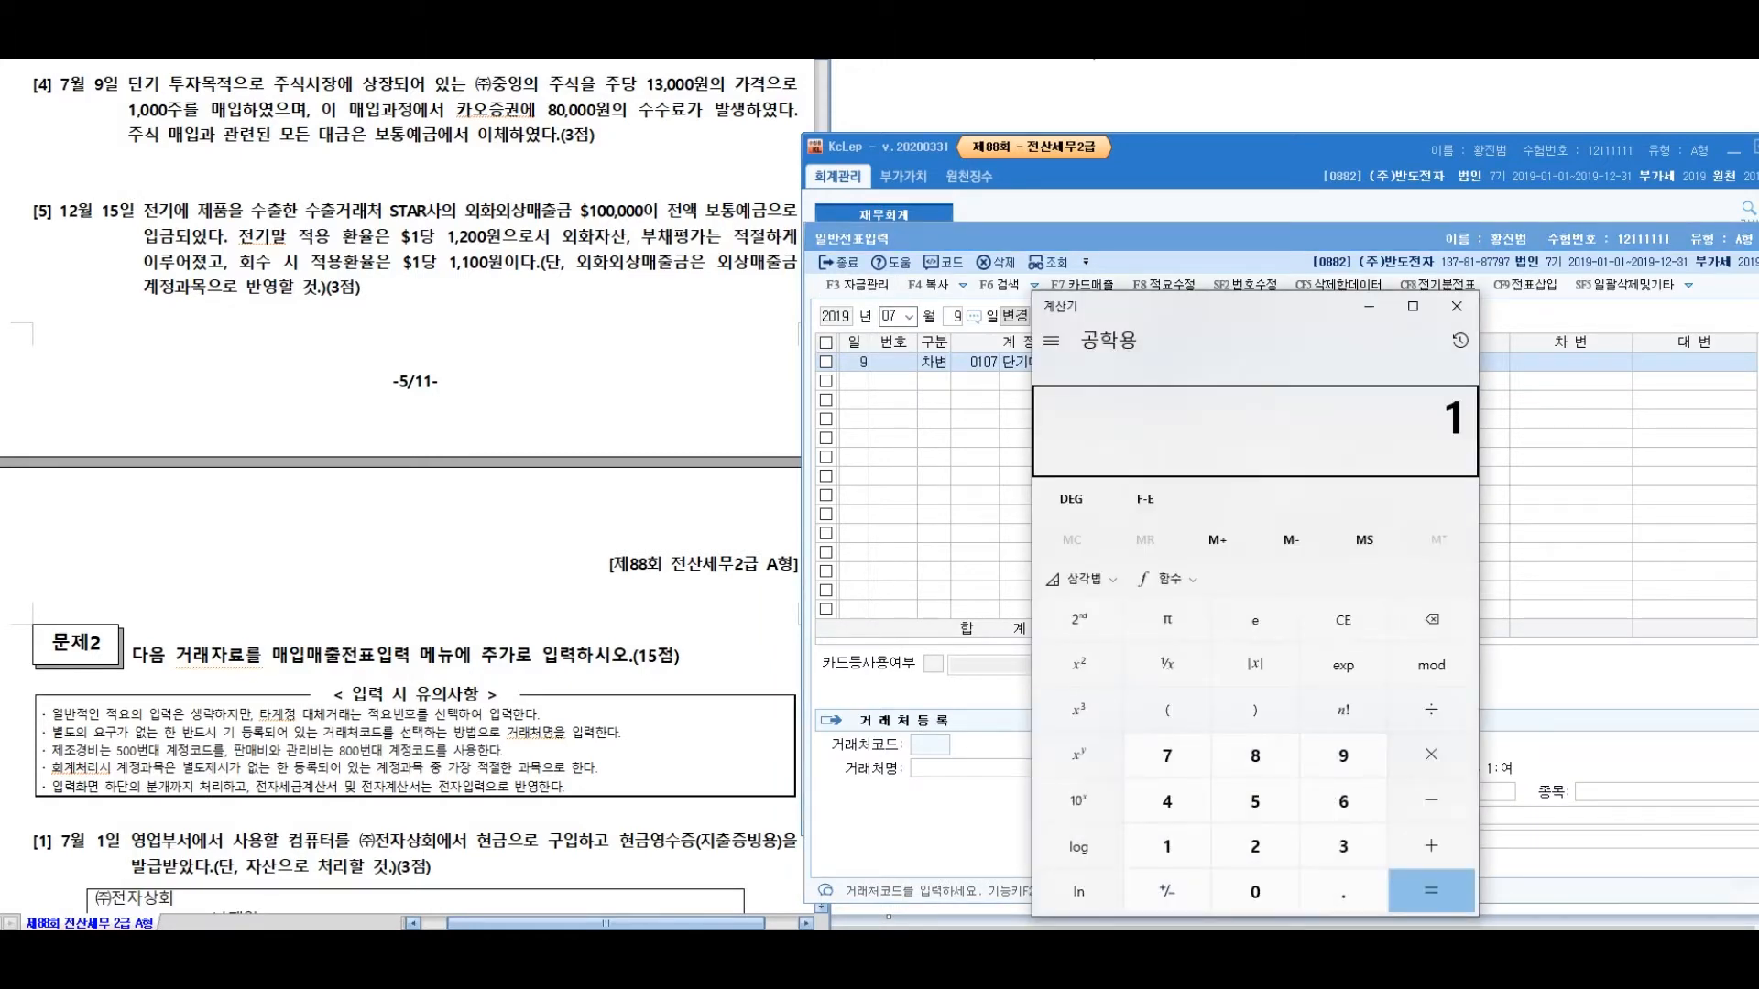
{"action": "type", "text": "3000*410"}
{"action": "key", "text": "BackSpace"}
{"action": "key", "text": "BackSpace"}
{"action": "key", "text": "BackSpace"}
{"action": "type", "text": "1000"}
{"action": "key", "text": "Return"}
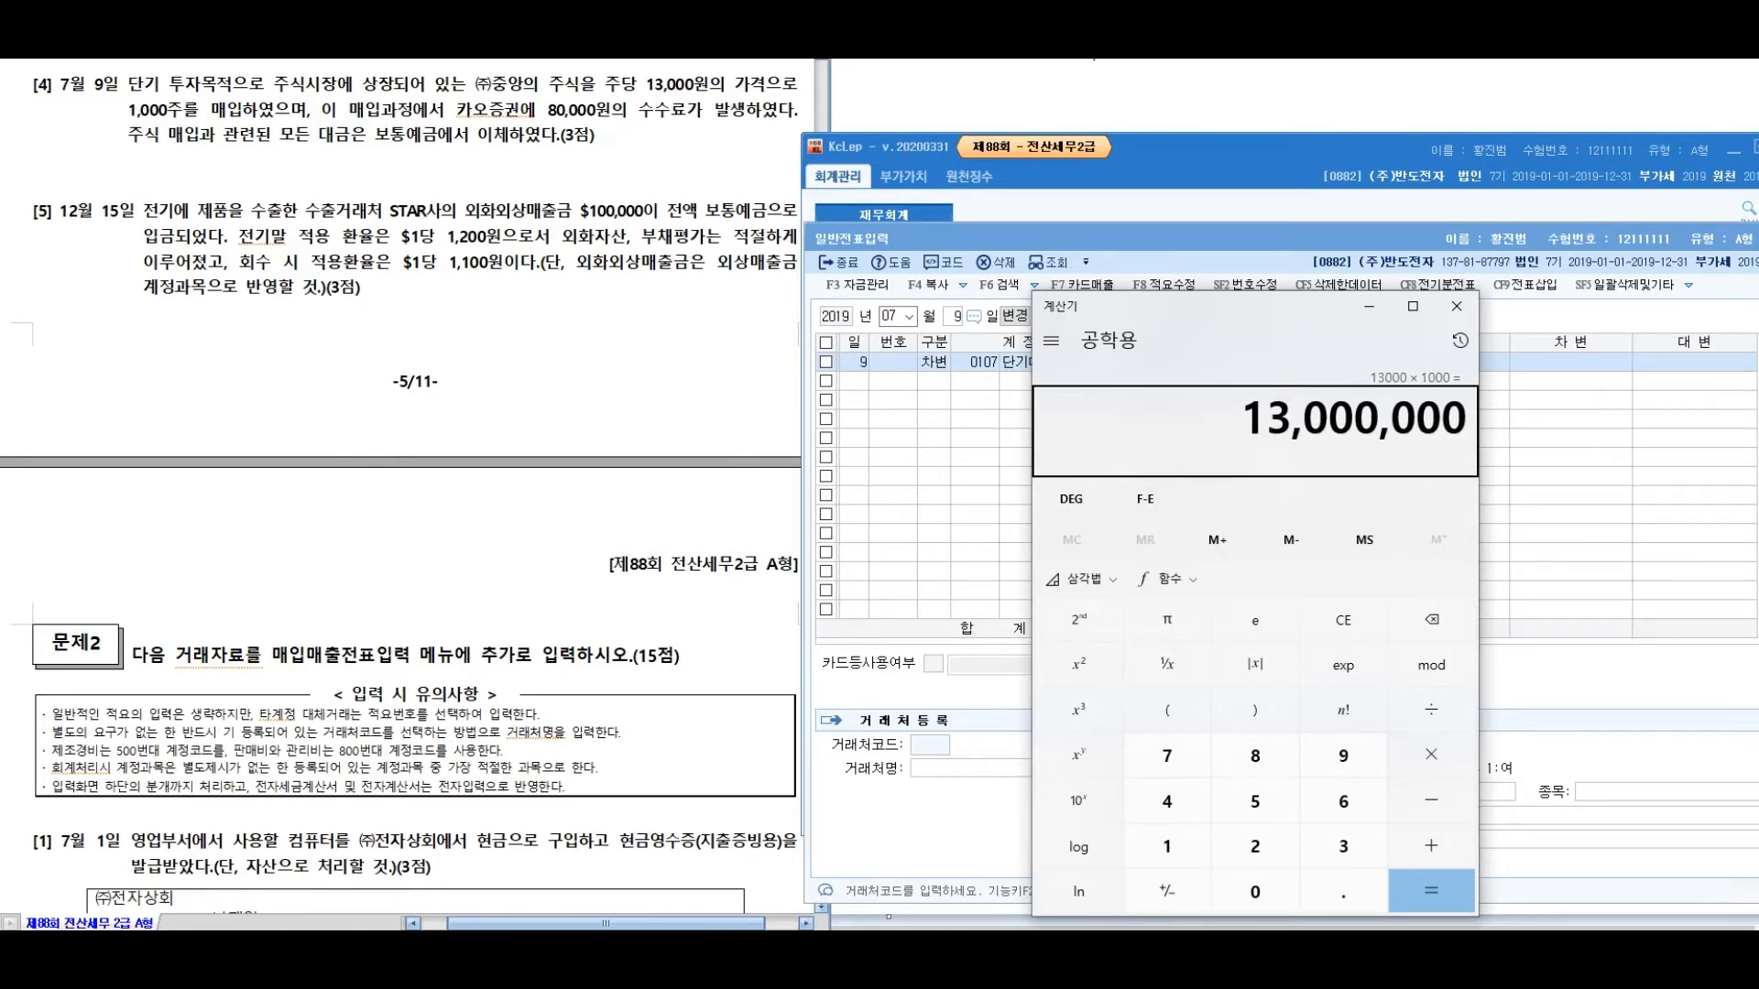
{"action": "left_click", "coordinate": [1457, 306]}
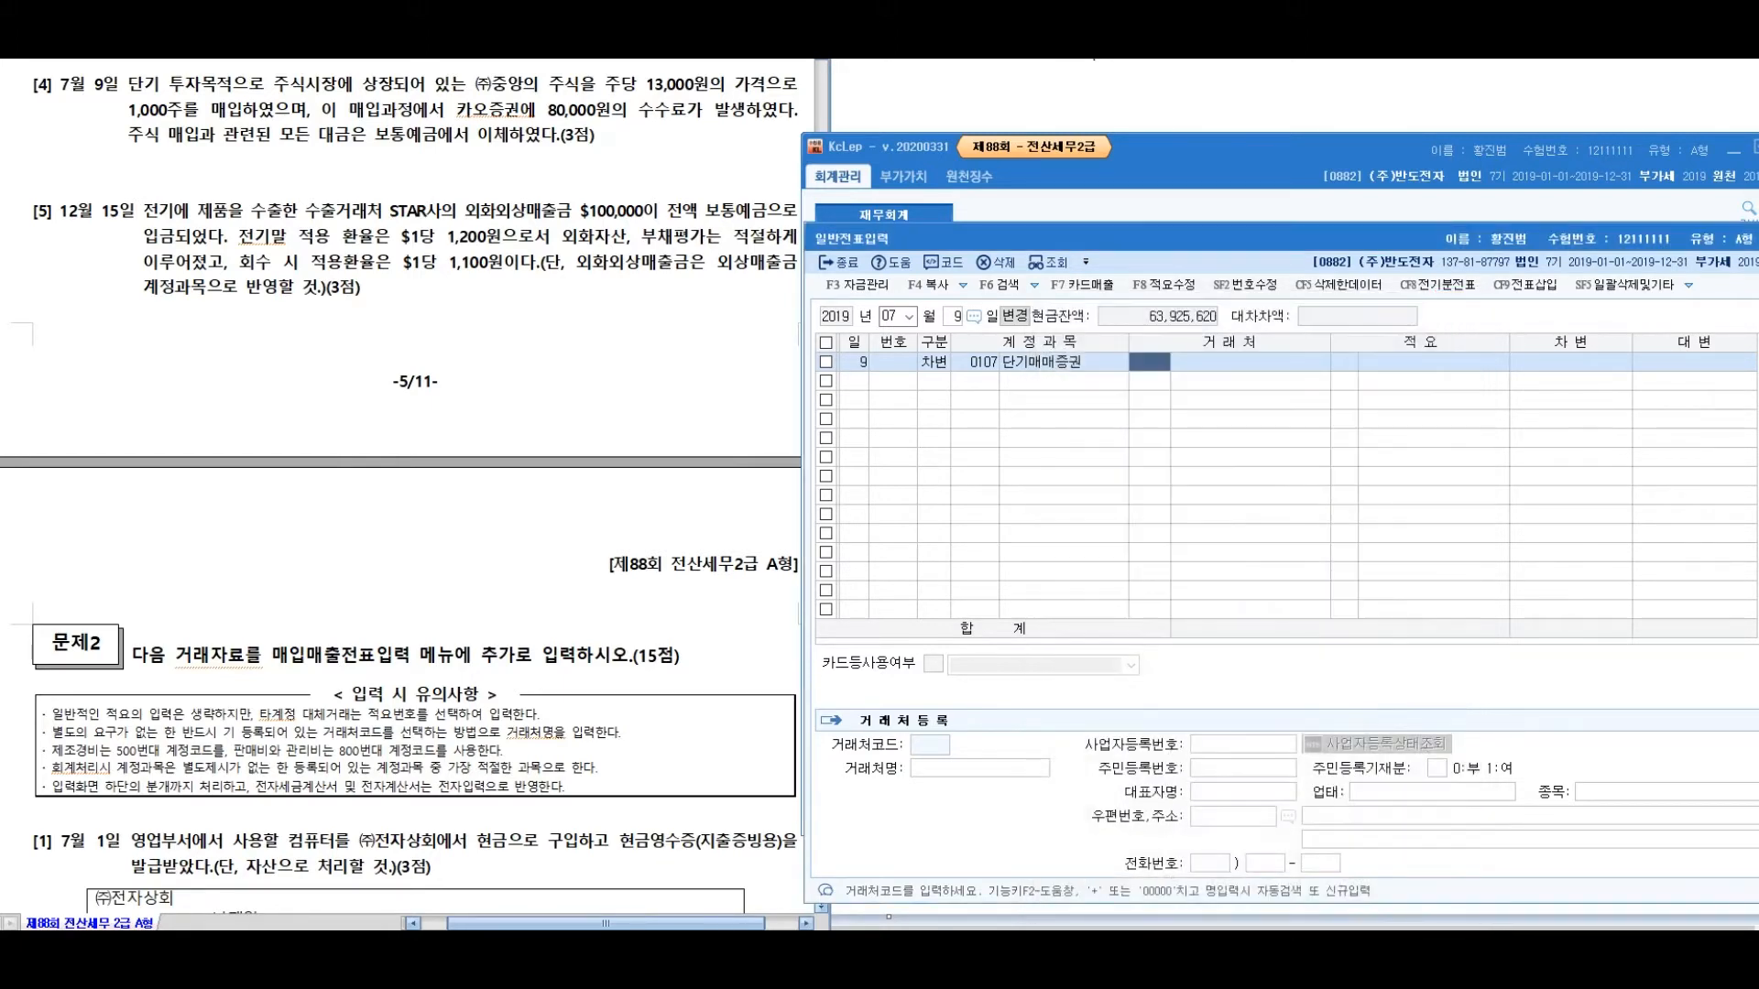
Complete the 단기매매증권 line with the 거래처 (주)중앙 and a 차변 amount of 13,000,000.
{"action": "key", "text": "plus"}
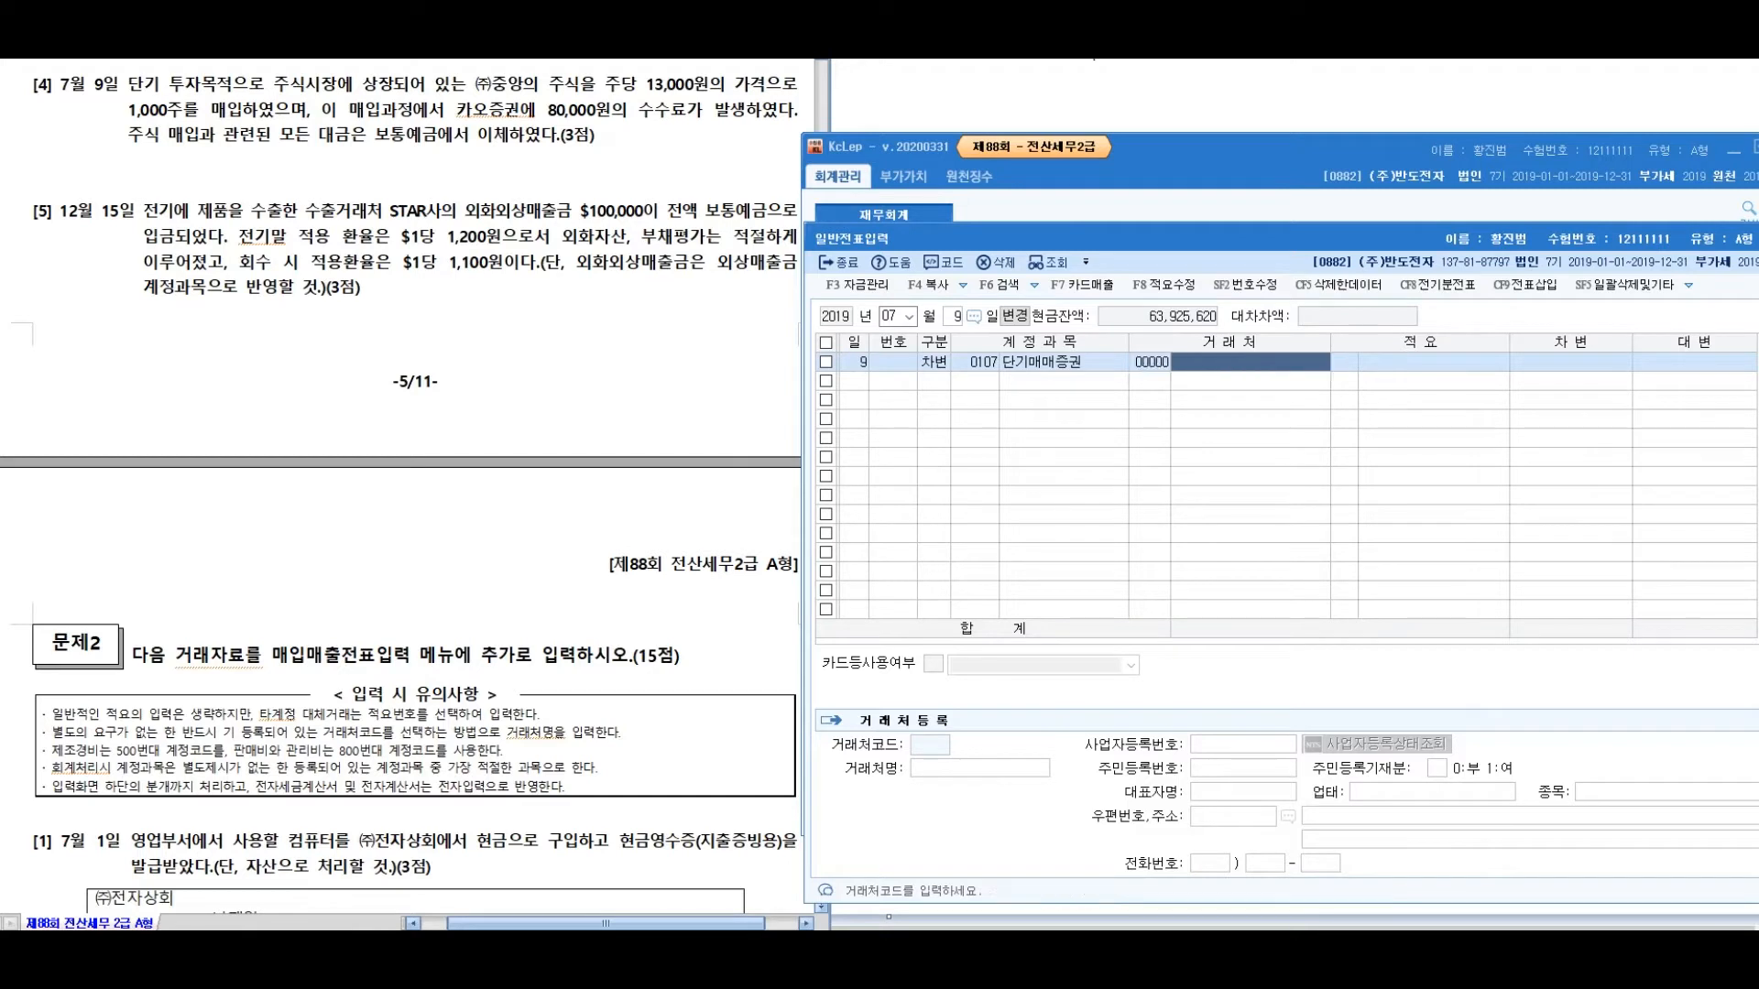
{"action": "type", "text": "중앙"}
{"action": "key", "text": "Return"}
{"action": "key", "text": "Return"}
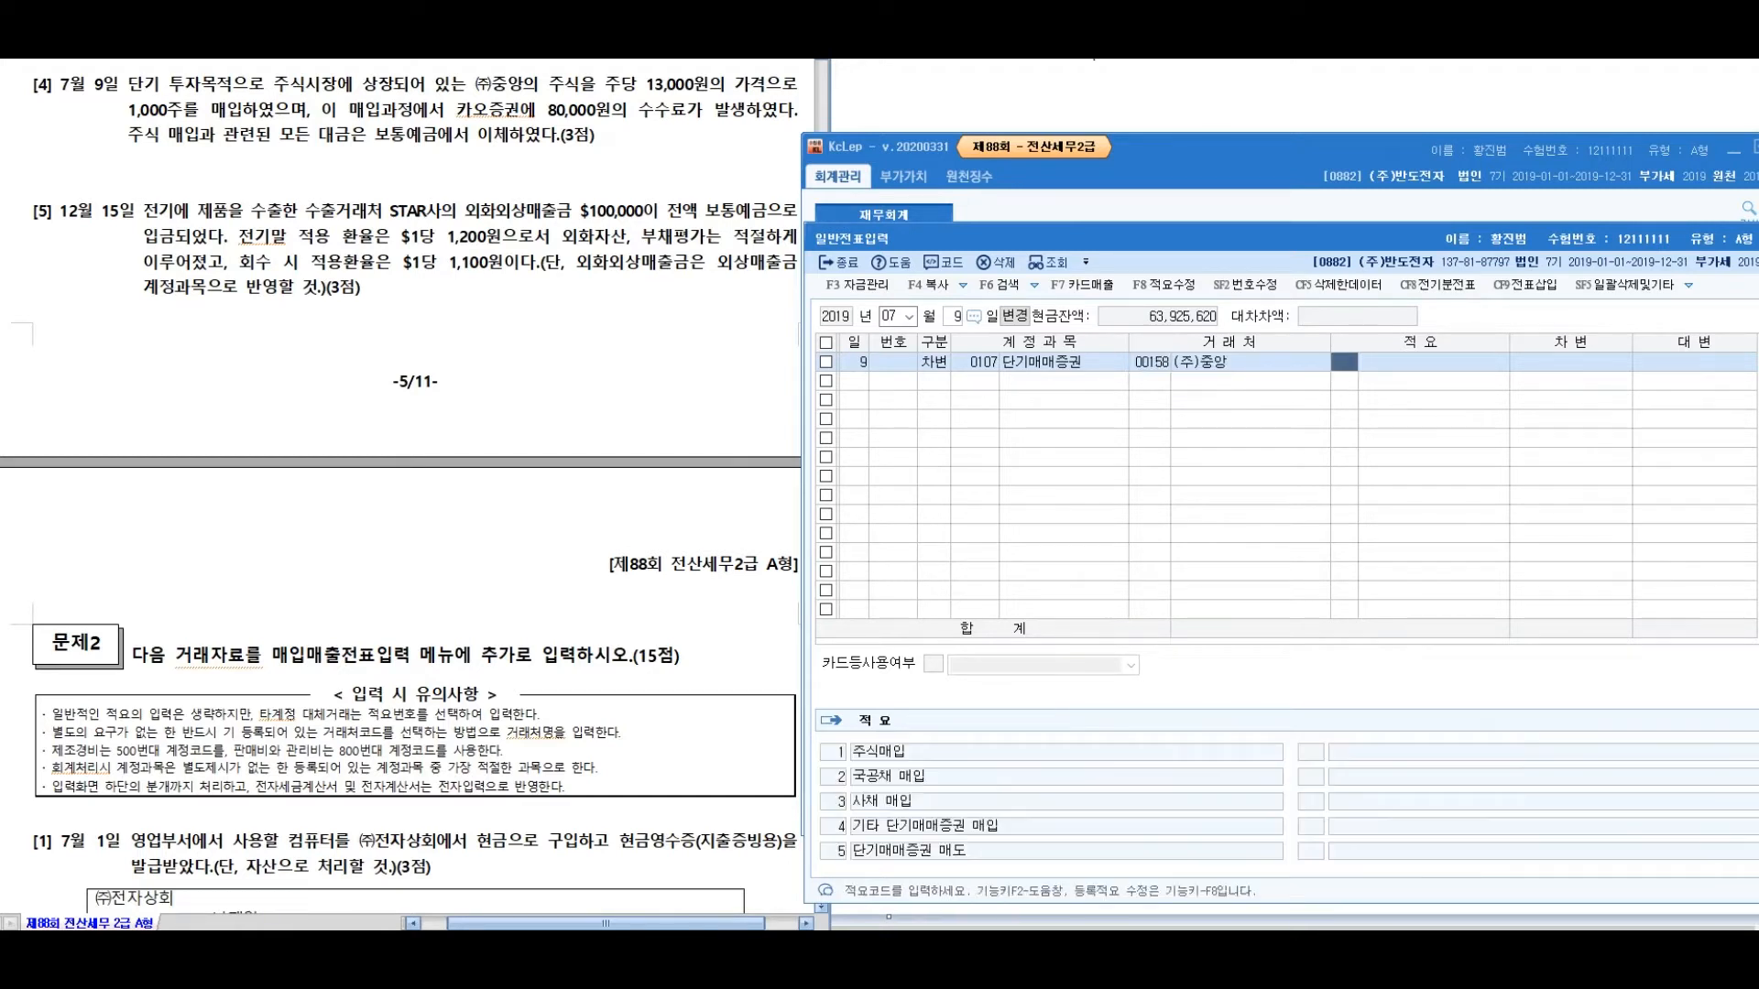
{"action": "type", "text": "13000000"}
{"action": "key", "text": "Return"}
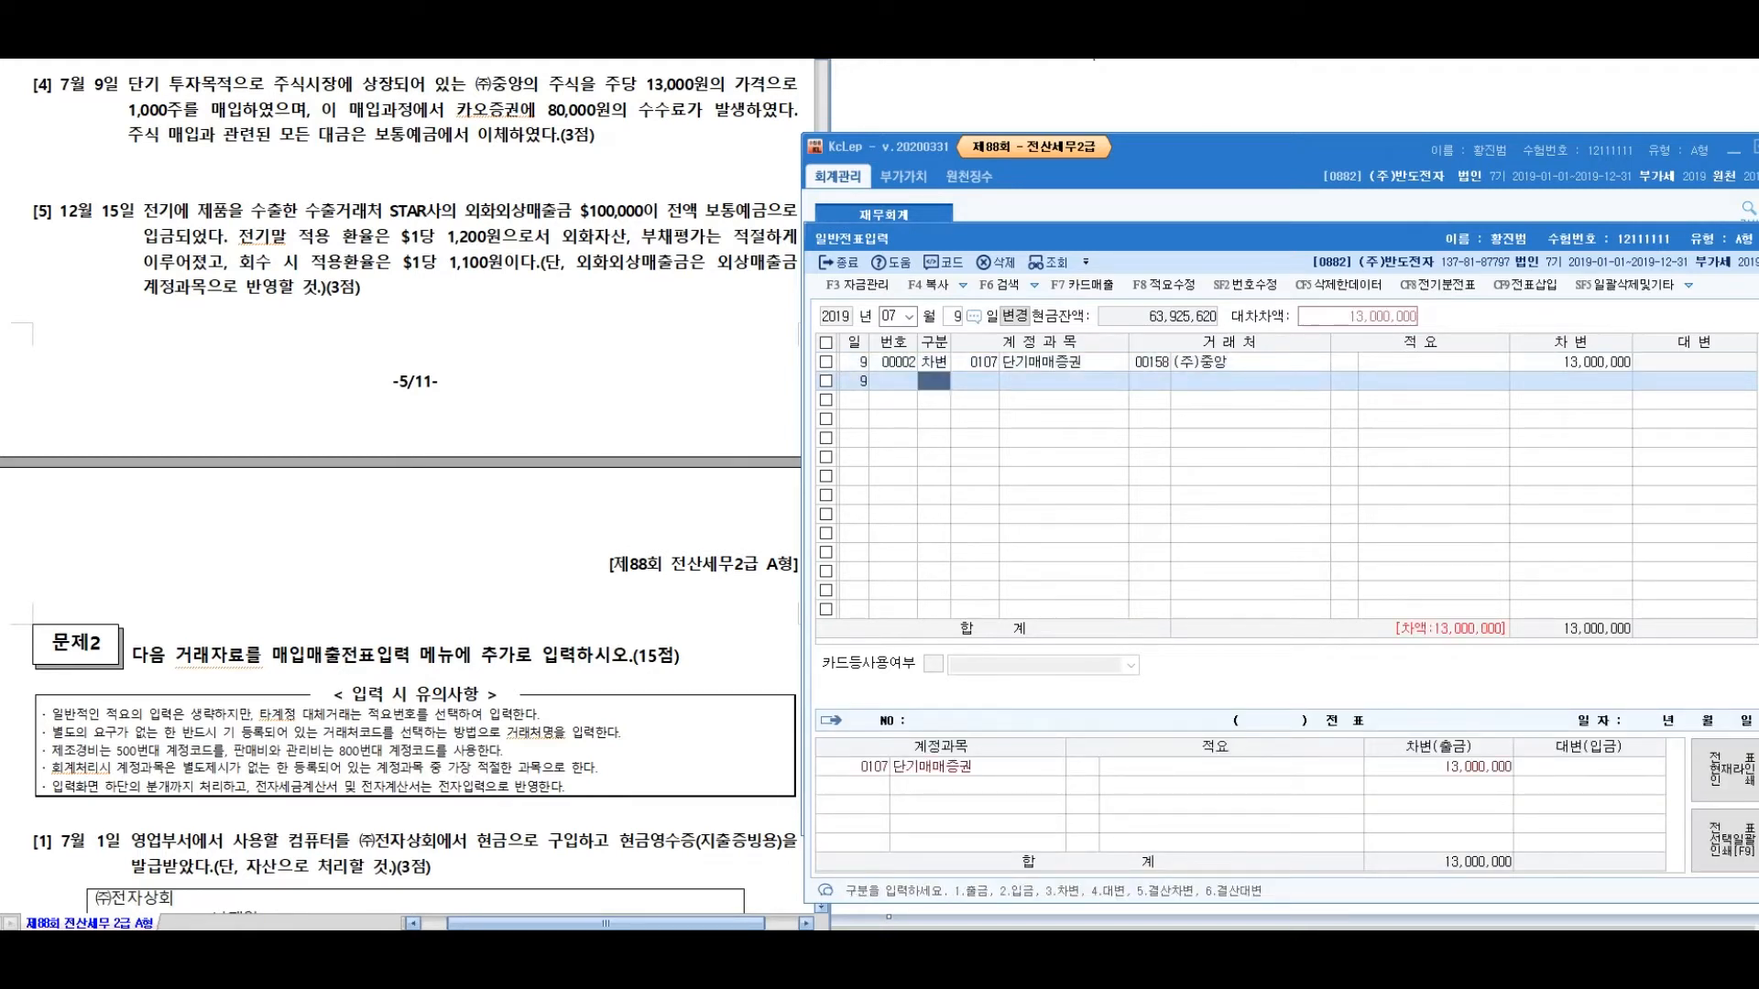
Add a second 차변 line using the non-operating account 0984 수수료비용.
{"action": "type", "text": "ㅅ"}
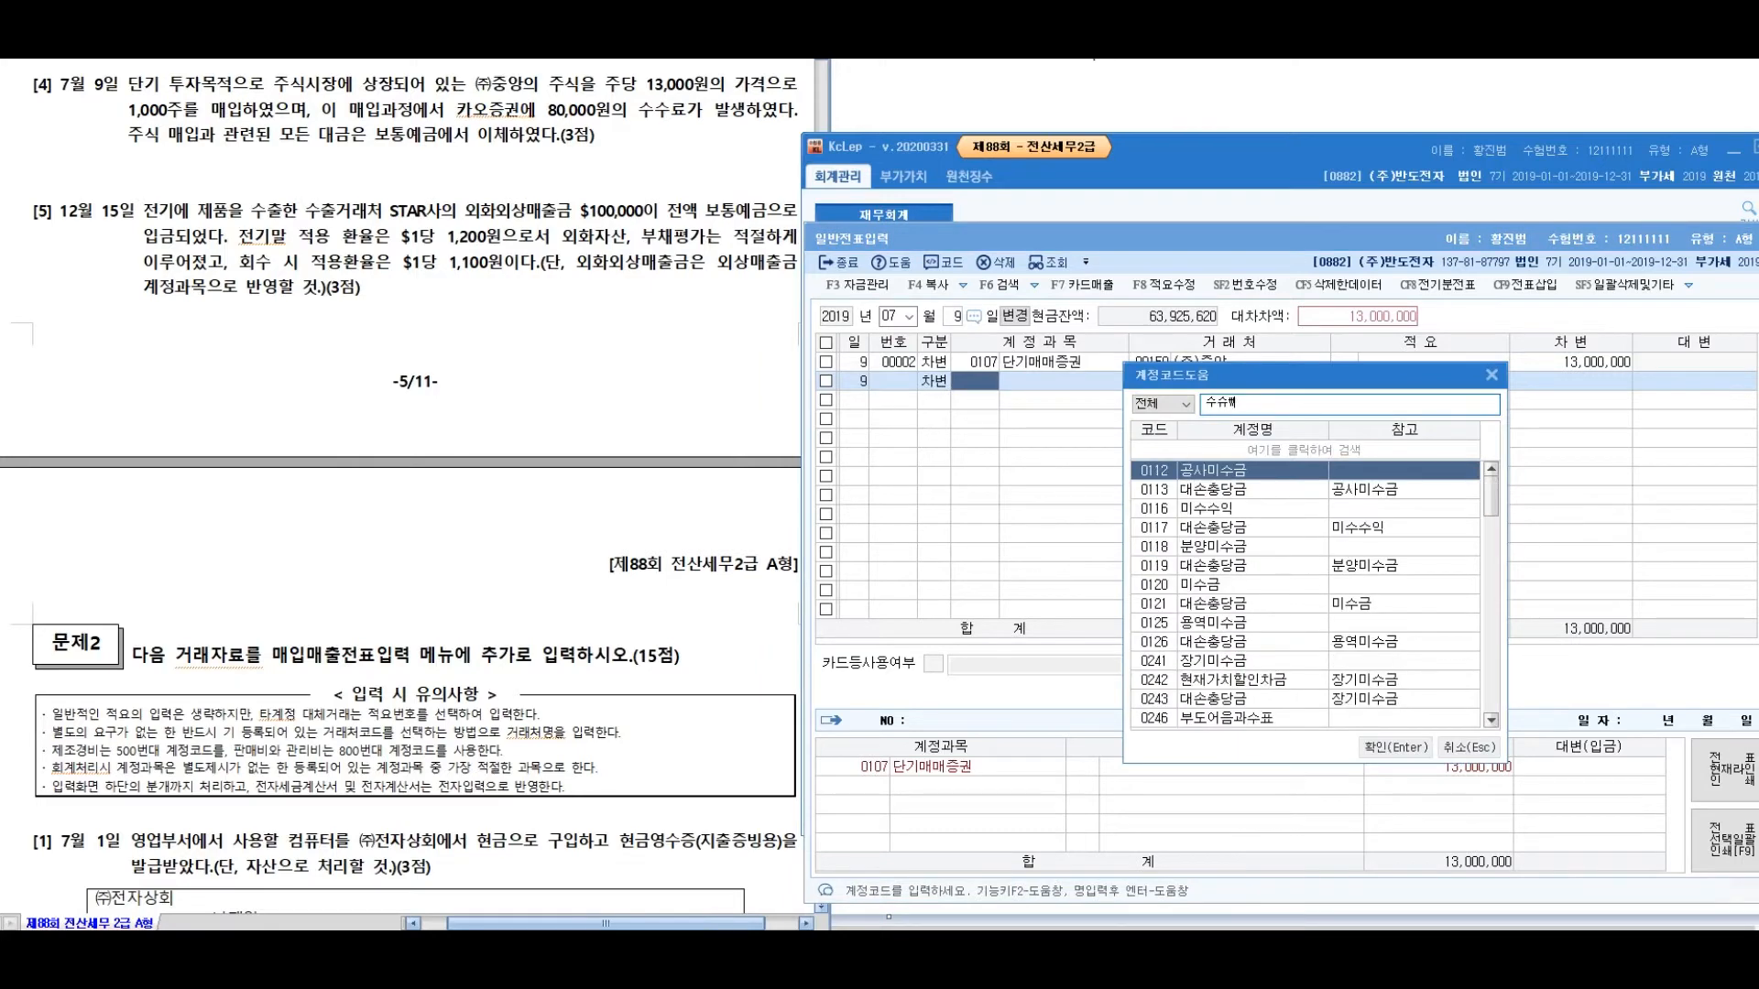
{"action": "type", "text": "수수료비용"}
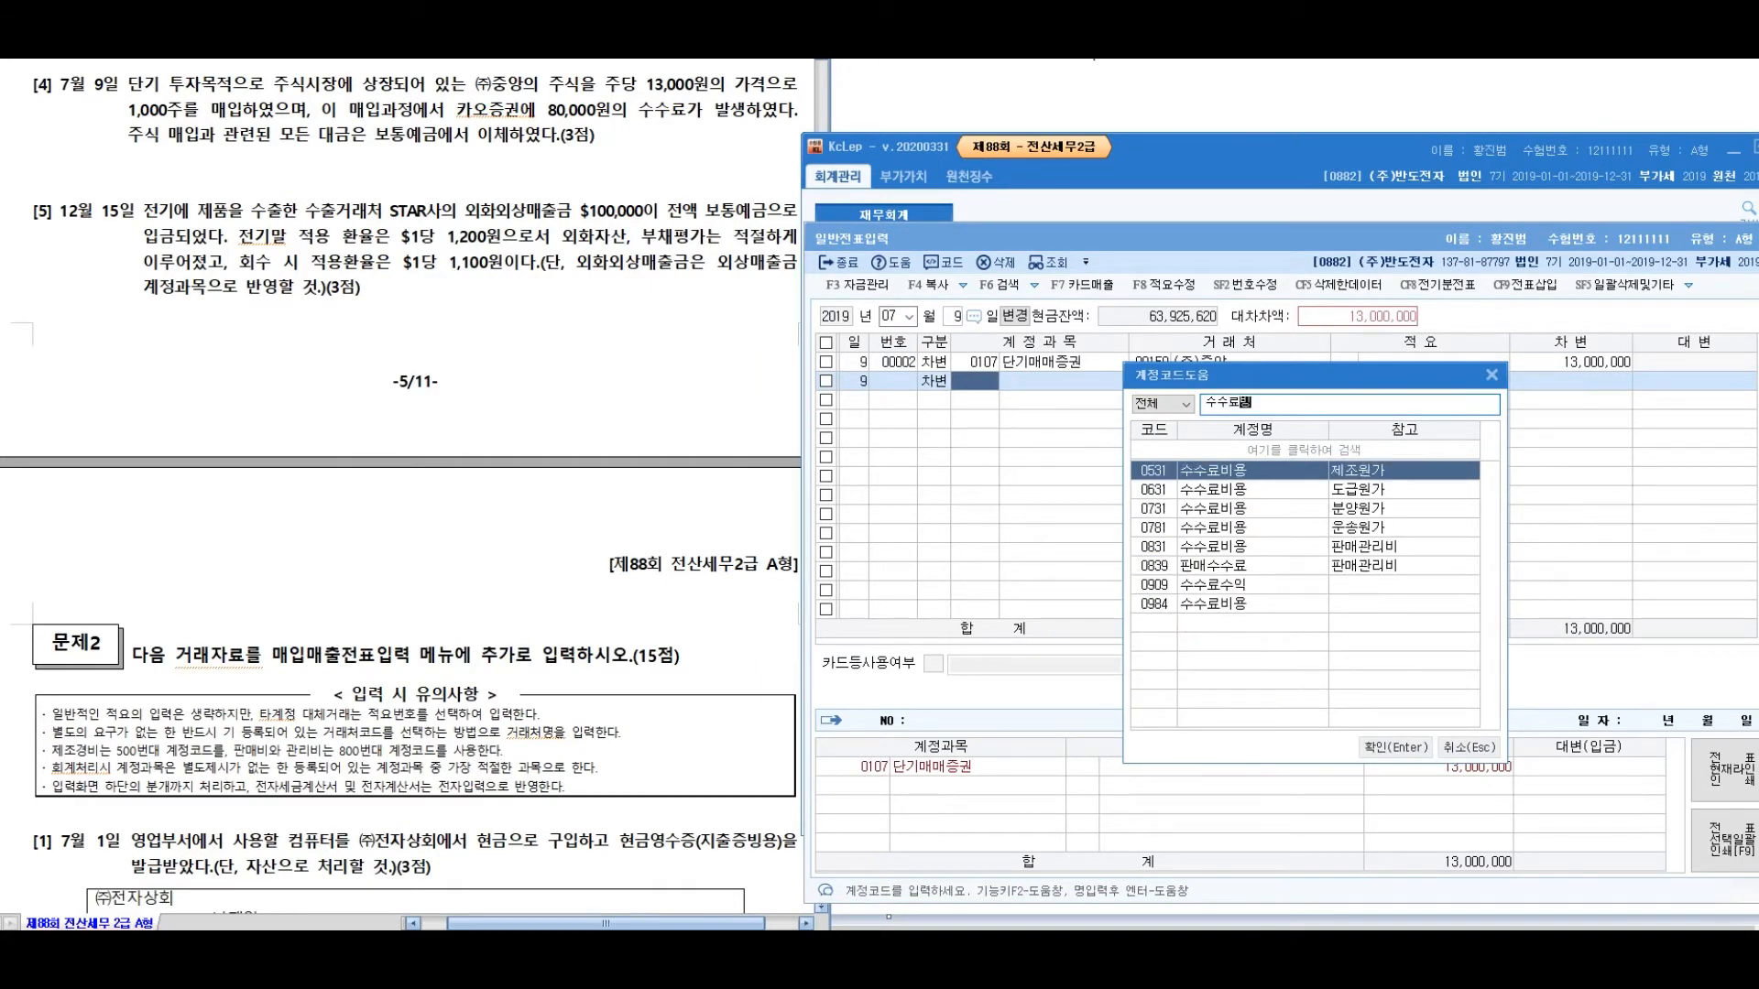
{"action": "key", "text": "Down"}
{"action": "key", "text": "Down"}
{"action": "key", "text": "Down"}
{"action": "key", "text": "Down"}
{"action": "key", "text": "Down"}
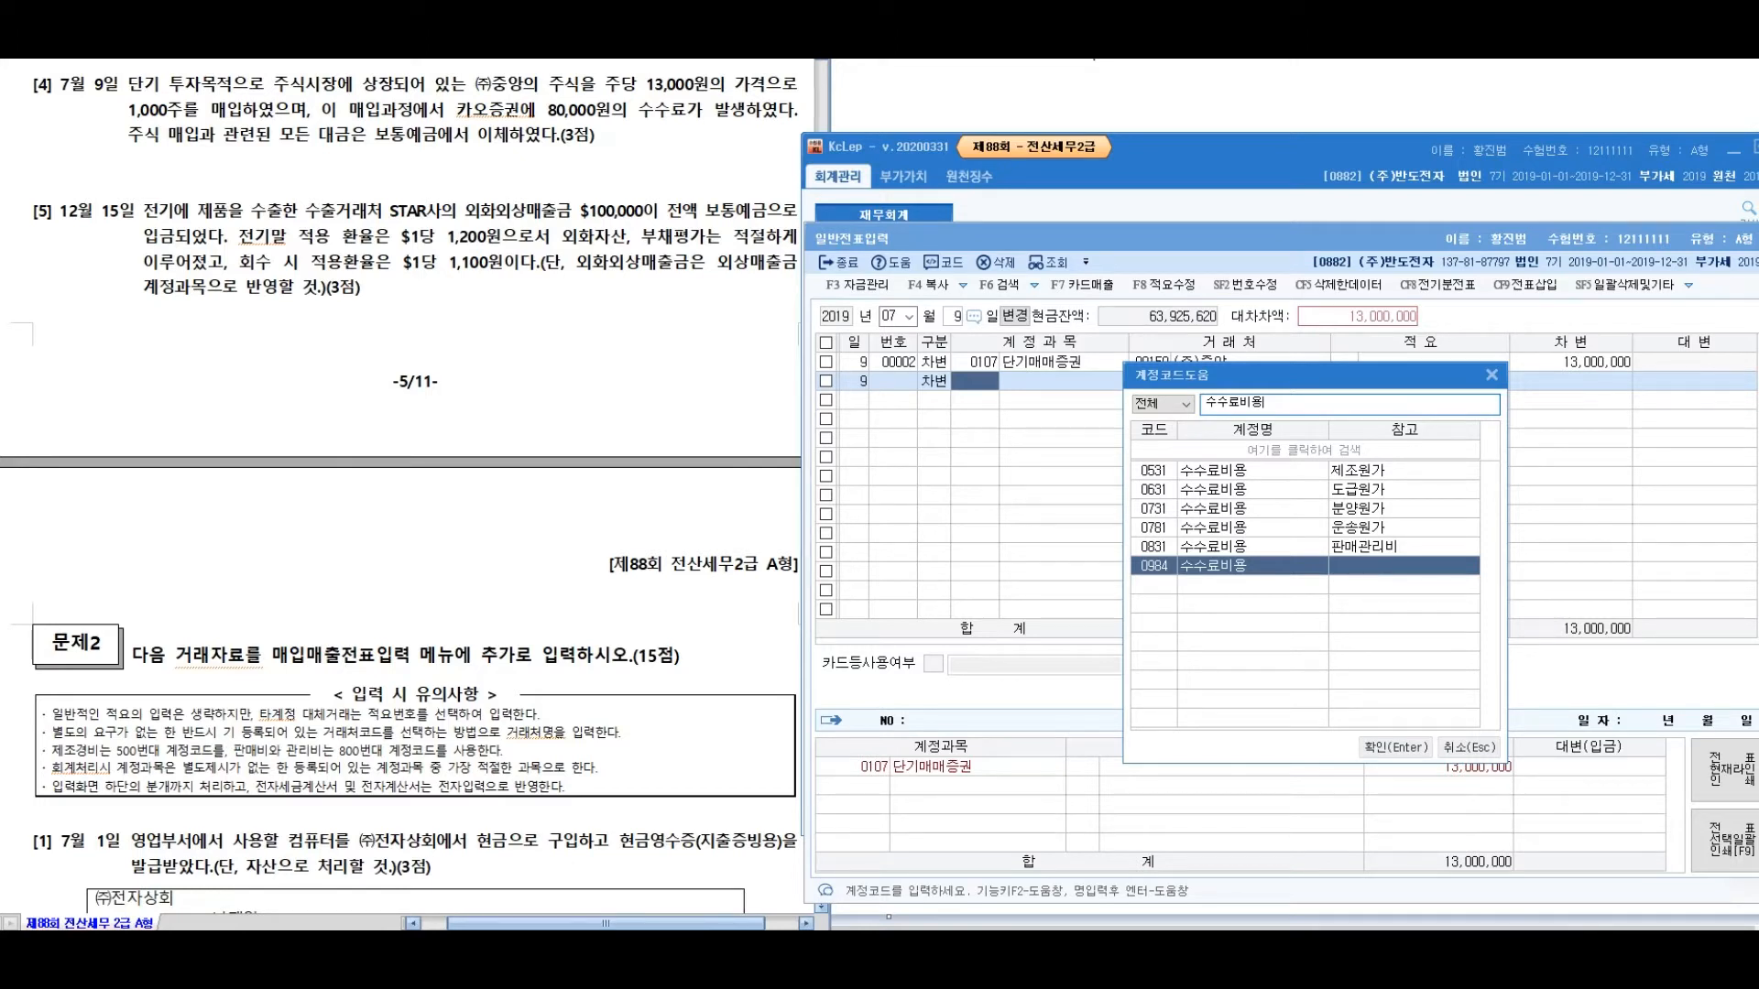
{"action": "key", "text": "Return"}
Complete the 수수료비용 line with the 거래처 (주)중앙 and a 차변 amount of 80,000.
{"action": "type", "text": "158"}
{"action": "key", "text": "Return"}
{"action": "key", "text": "Return"}
{"action": "type", "text": "80,000"}
{"action": "key", "text": "Return"}
Add a 대변 line with the account 103 보통예금 for 13,080,000.
{"action": "type", "text": "4"}
{"action": "key", "text": "Return"}
{"action": "type", "text": "103"}
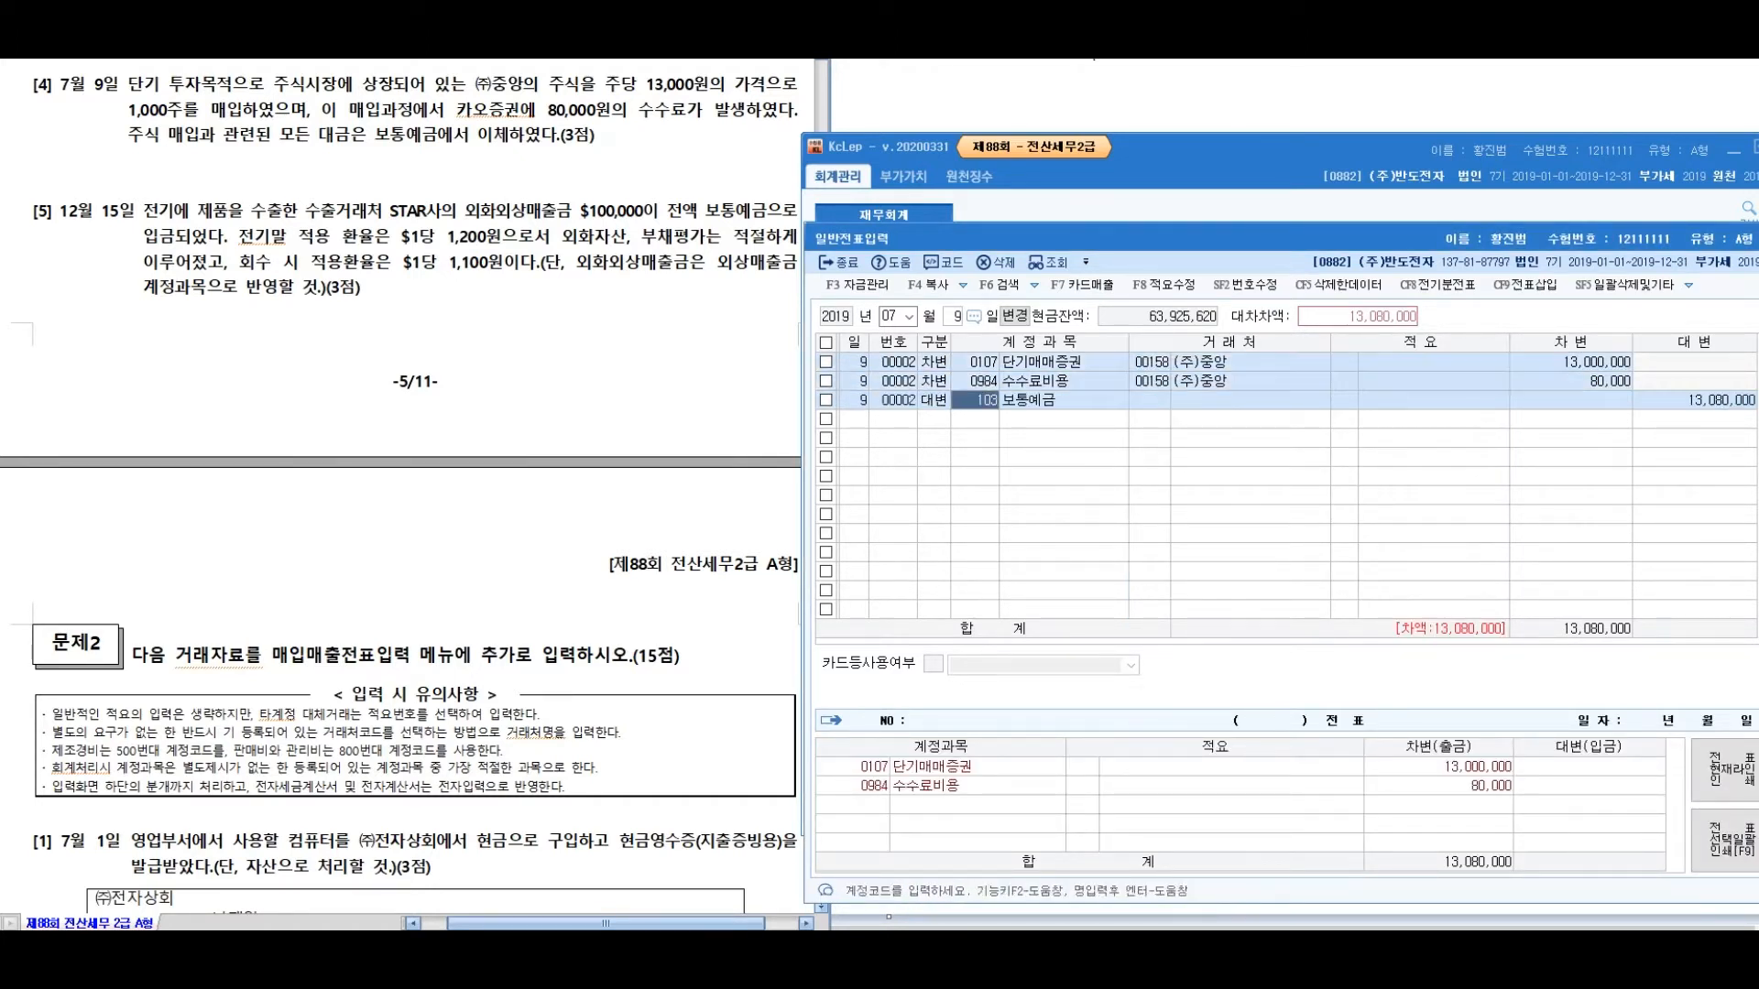
{"action": "key", "text": "Return"}
{"action": "key", "text": "Return"}
Set the 거래처 of the 보통예금 line to (주)중앙 and move on to a new voucher line.
{"action": "key", "text": "Down"}
{"action": "key", "text": "Up"}
{"action": "key", "text": "Right"}
{"action": "key", "text": "Right"}
{"action": "key", "text": "Right"}
{"action": "key", "text": "Right"}
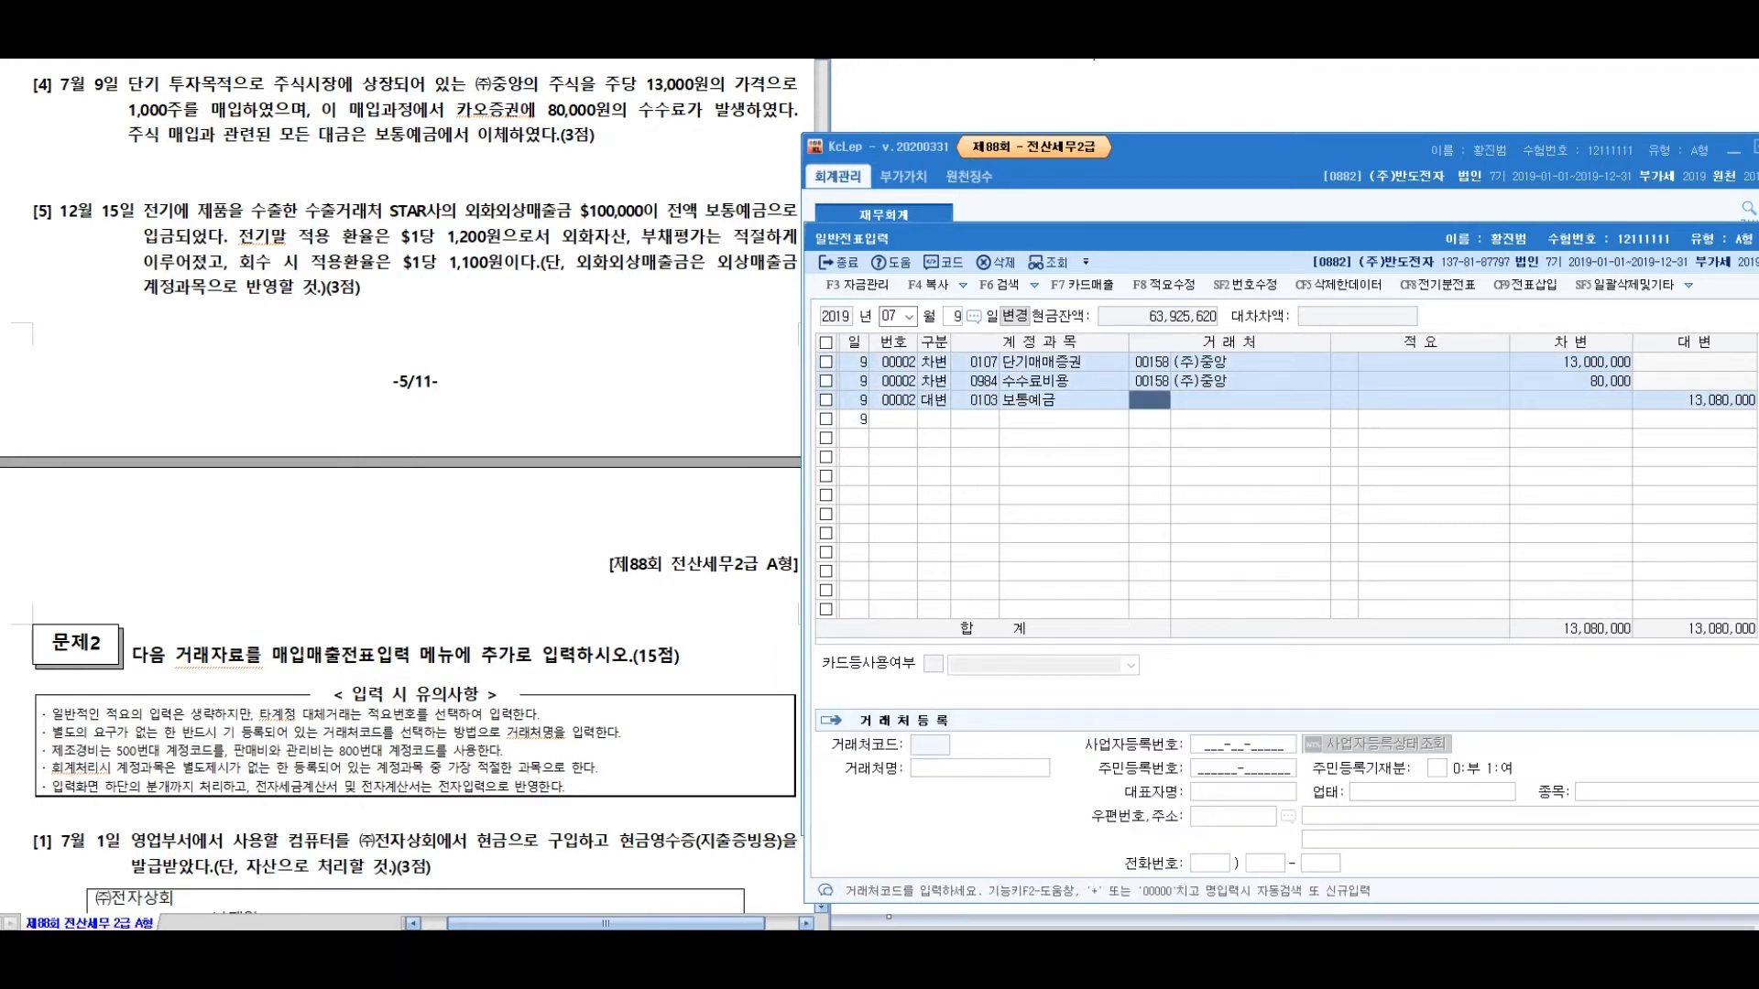
{"action": "key", "text": "Left"}
{"action": "type", "text": "158"}
{"action": "key", "text": "Return"}
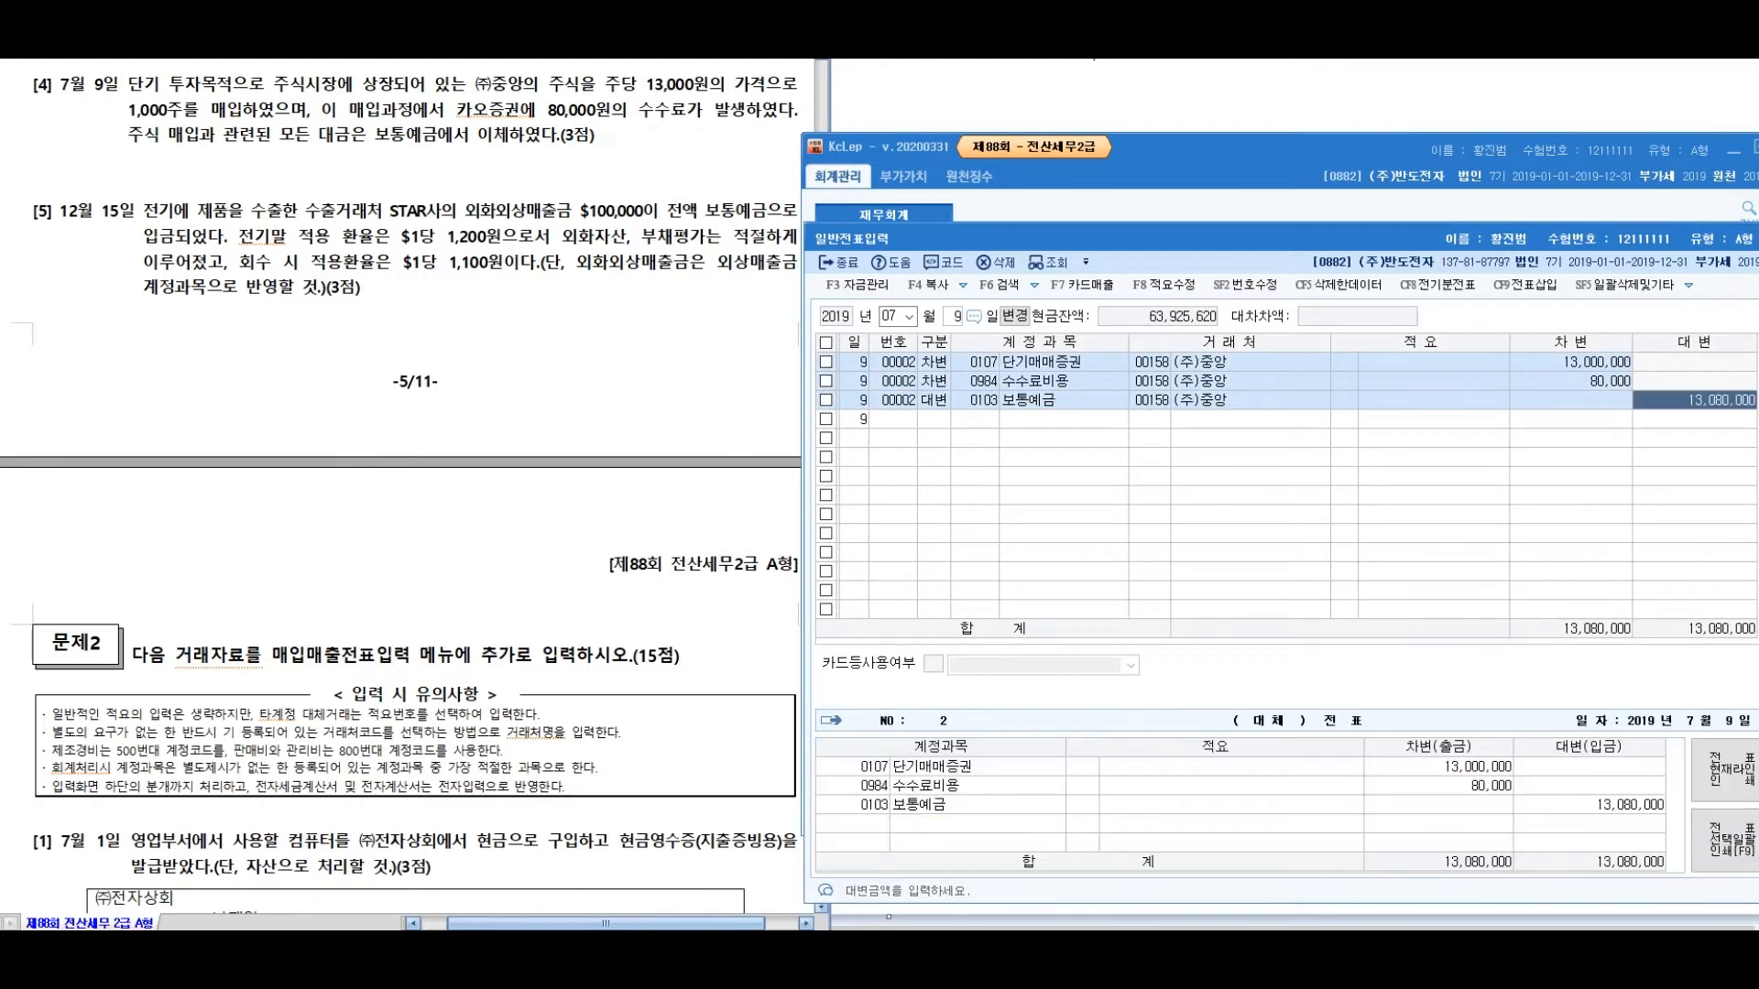
{"action": "key", "text": "Return"}
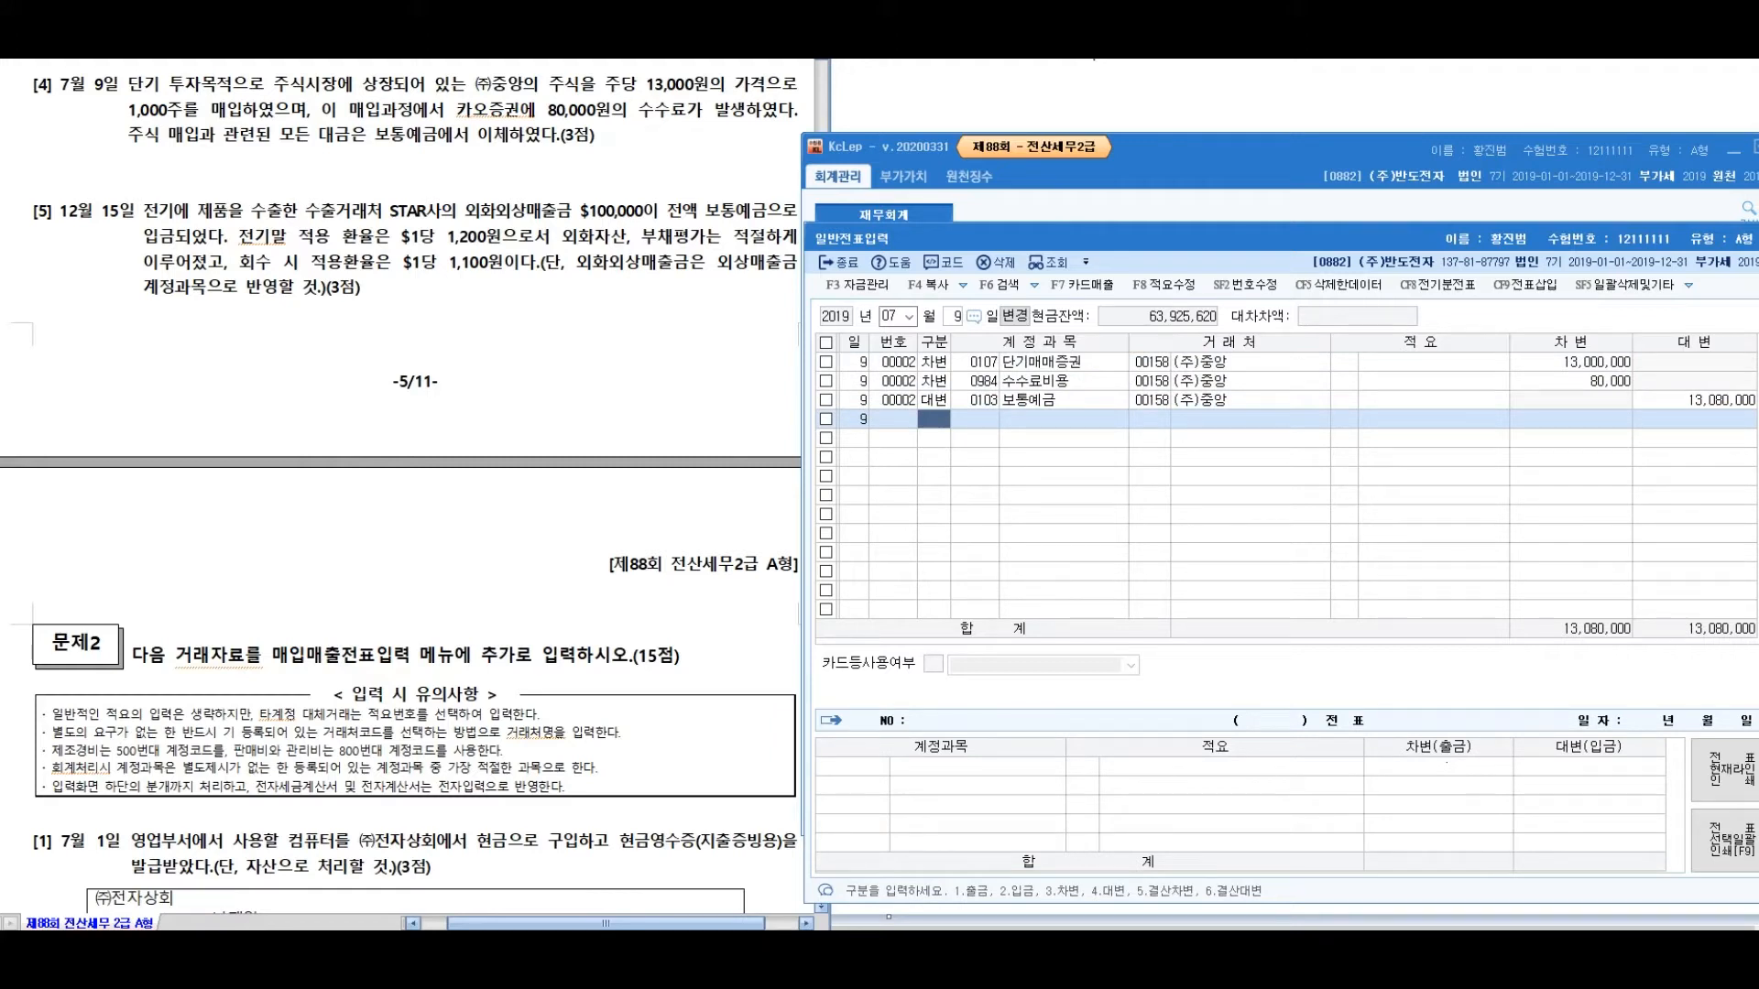
{"action": "left_click", "coordinate": [1151, 401]}
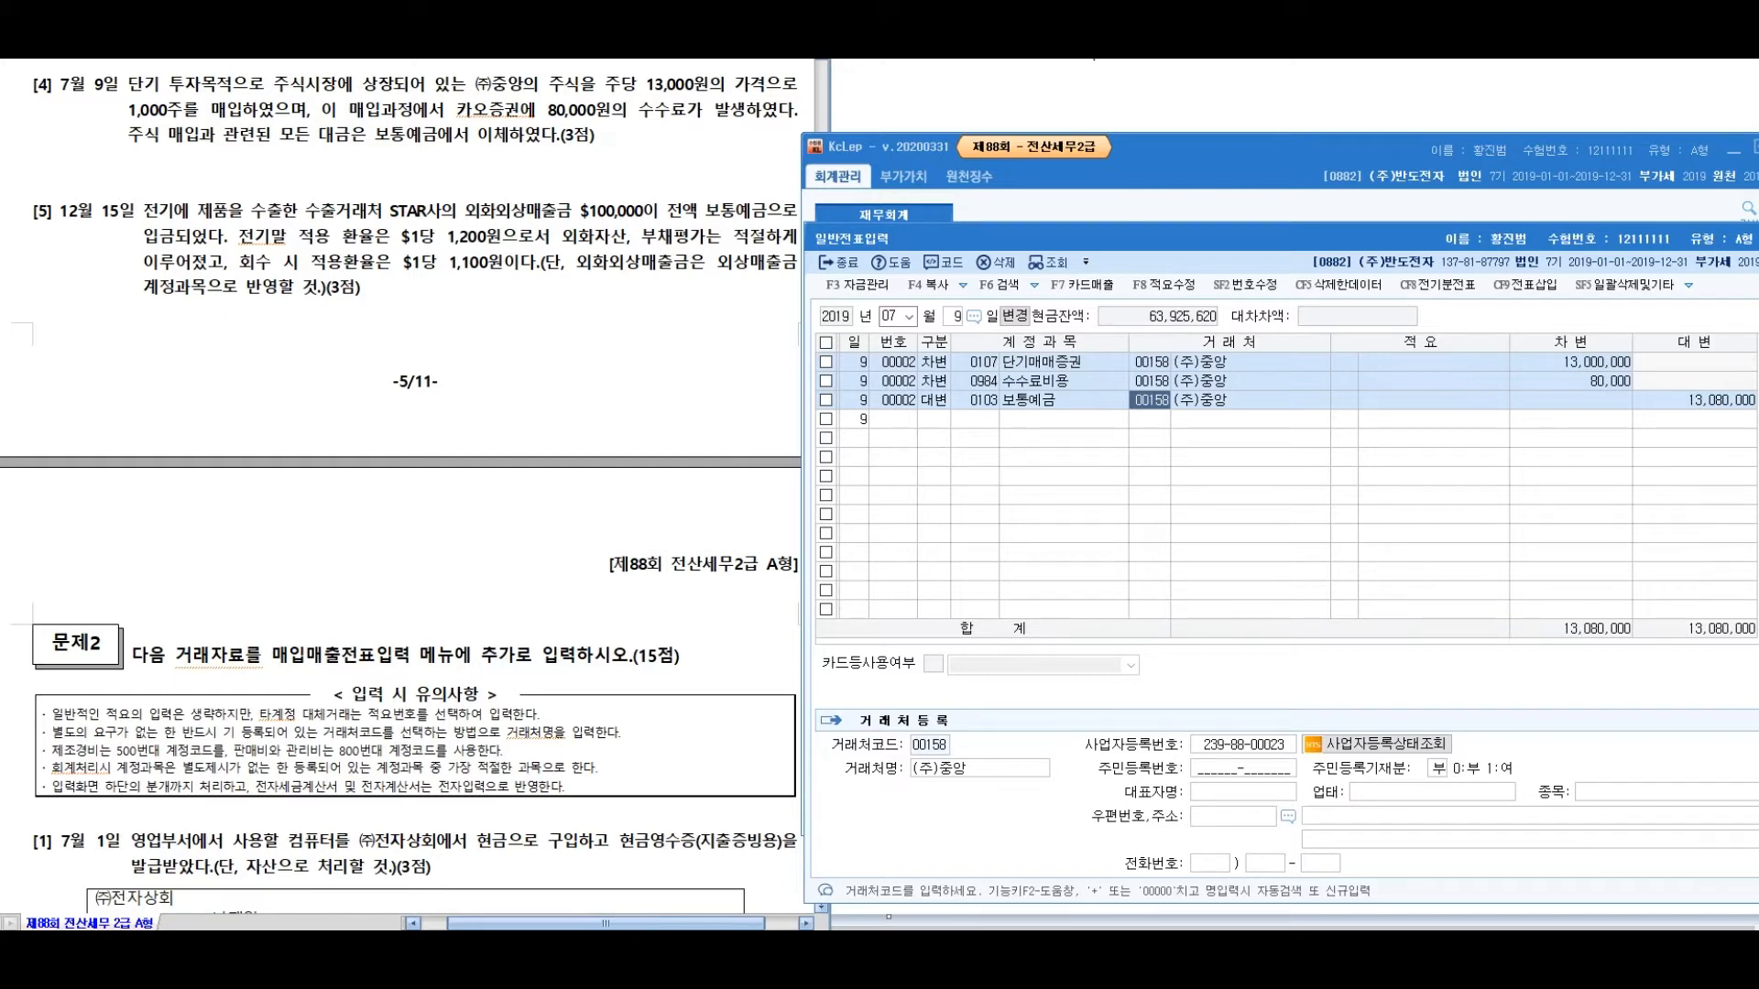
{"action": "key", "text": "Return"}
{"action": "key", "text": "Return"}
{"action": "key", "text": "Return"}
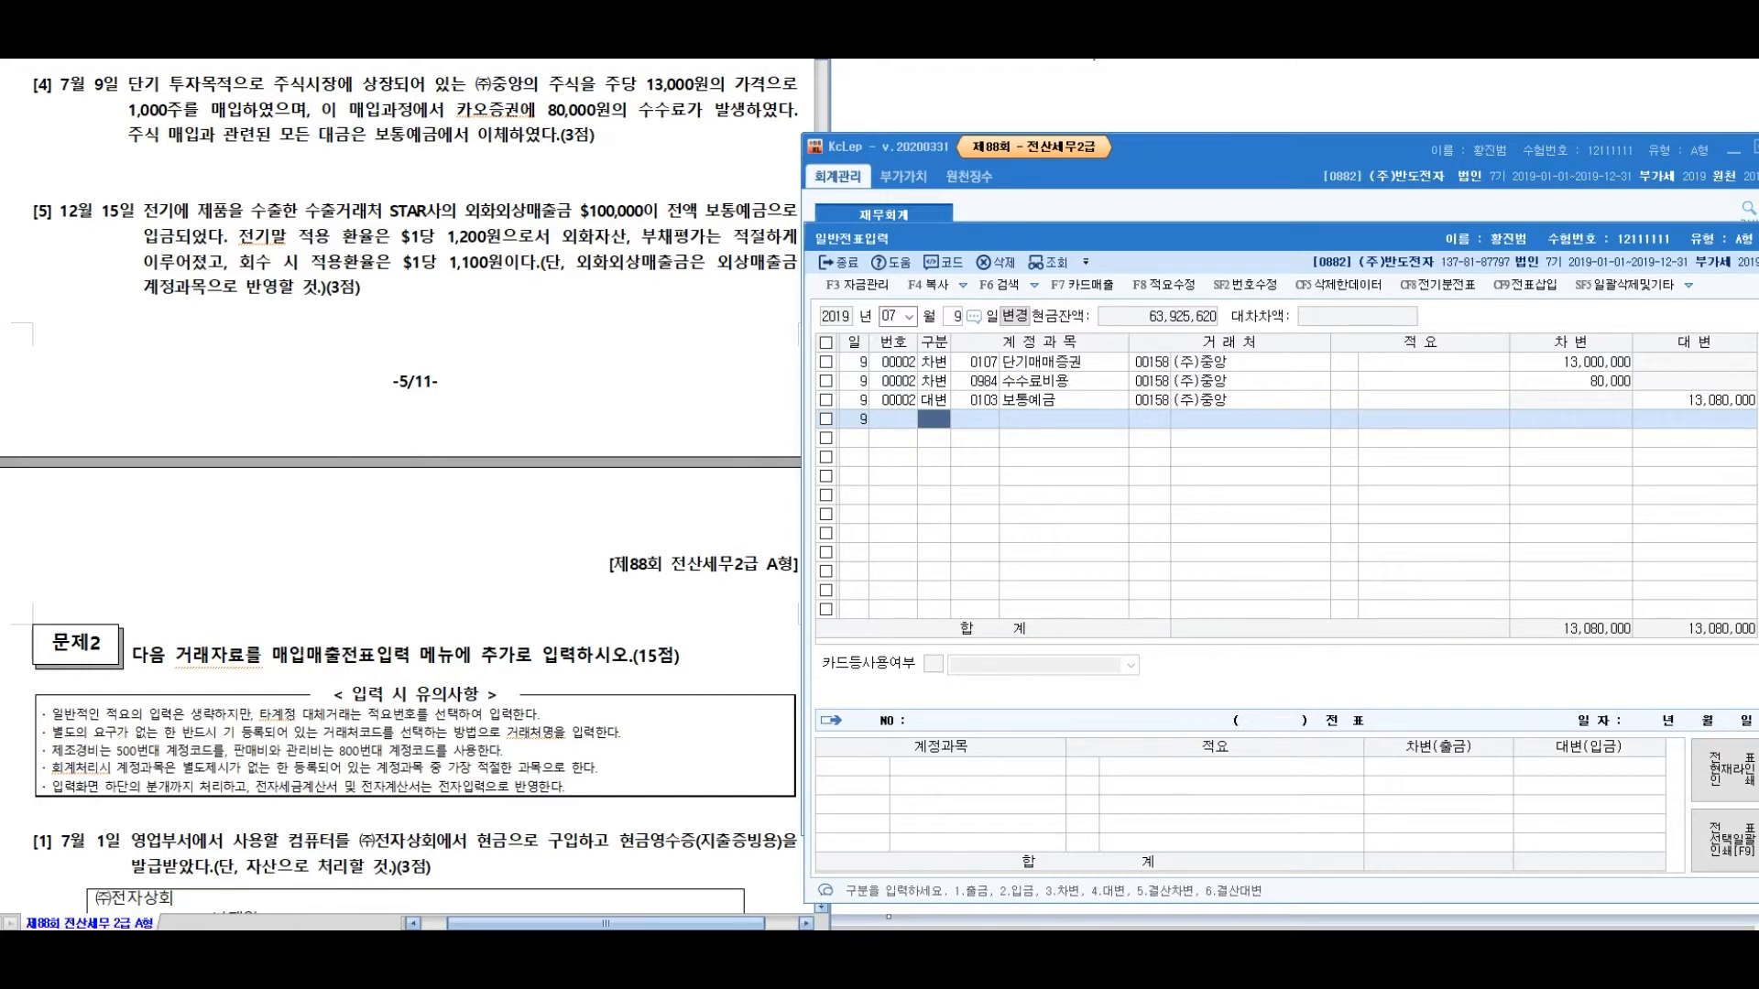
Bring up question [5] in the exam paper and change the voucher entry date to 12월 15일.
{"action": "left_click", "coordinate": [360, 286]}
{"action": "scroll", "coordinate": [415, 487], "scroll_direction": "down", "scroll_amount": 1}
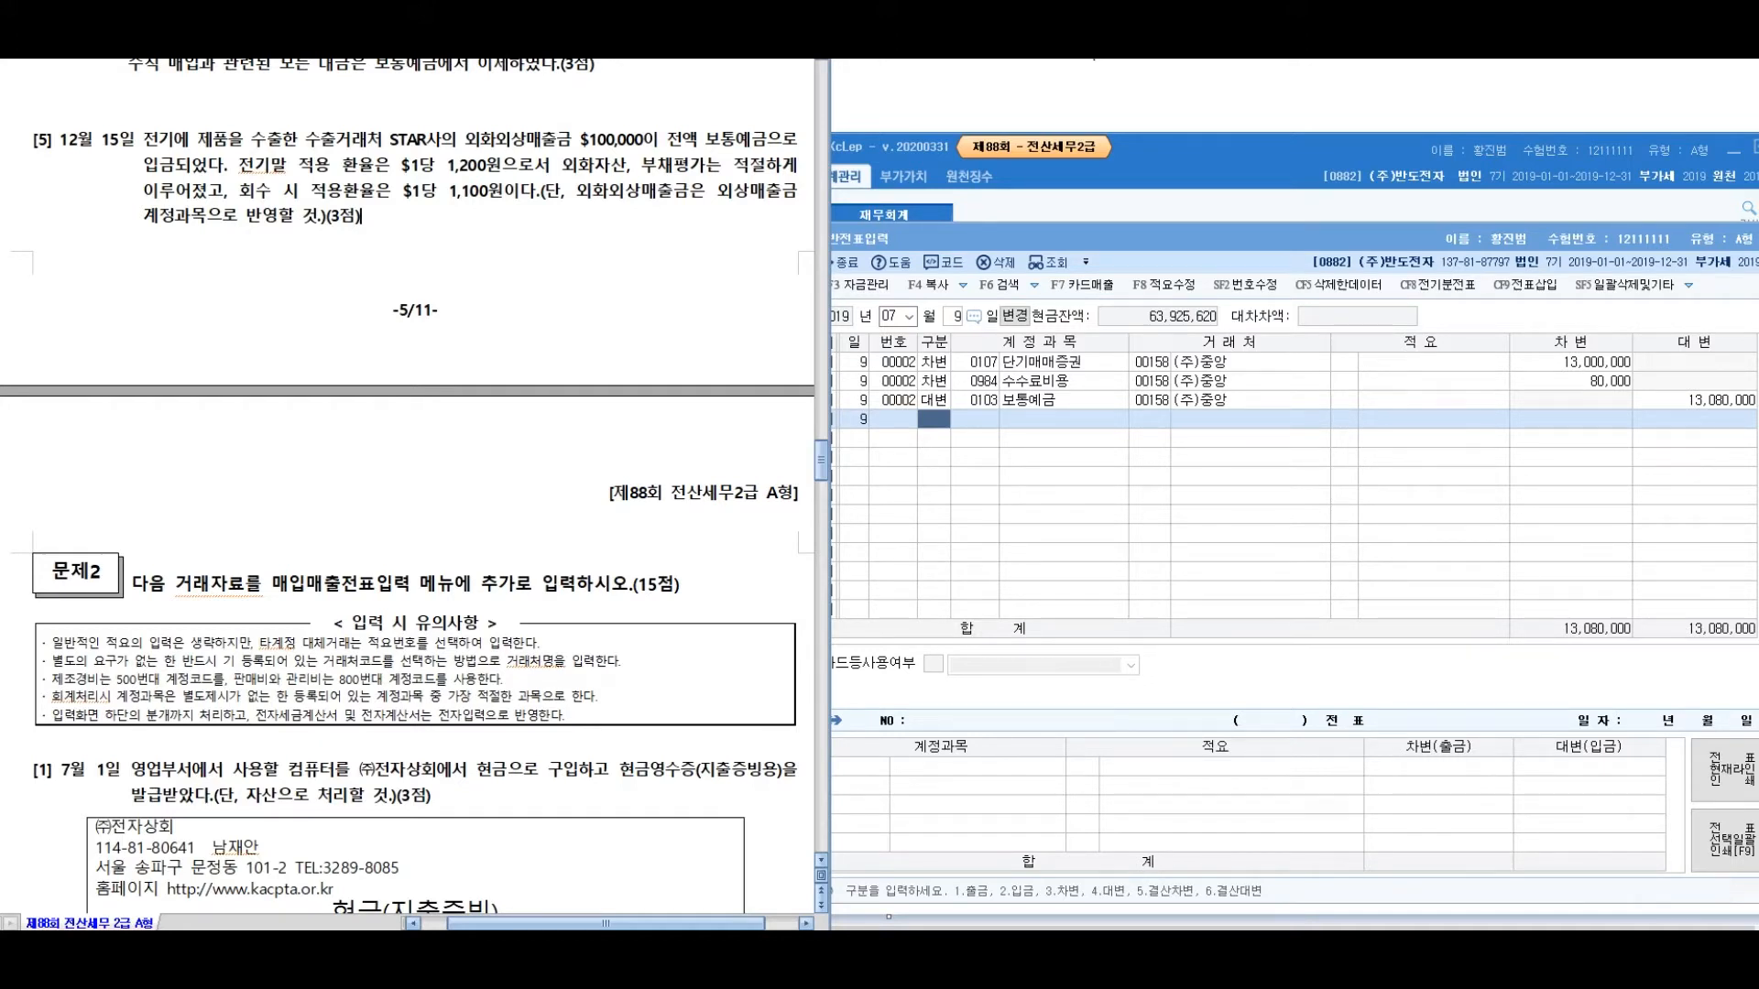
{"action": "left_click", "coordinate": [1035, 240]}
{"action": "key", "text": "Escape"}
{"action": "type", "text": "1215"}
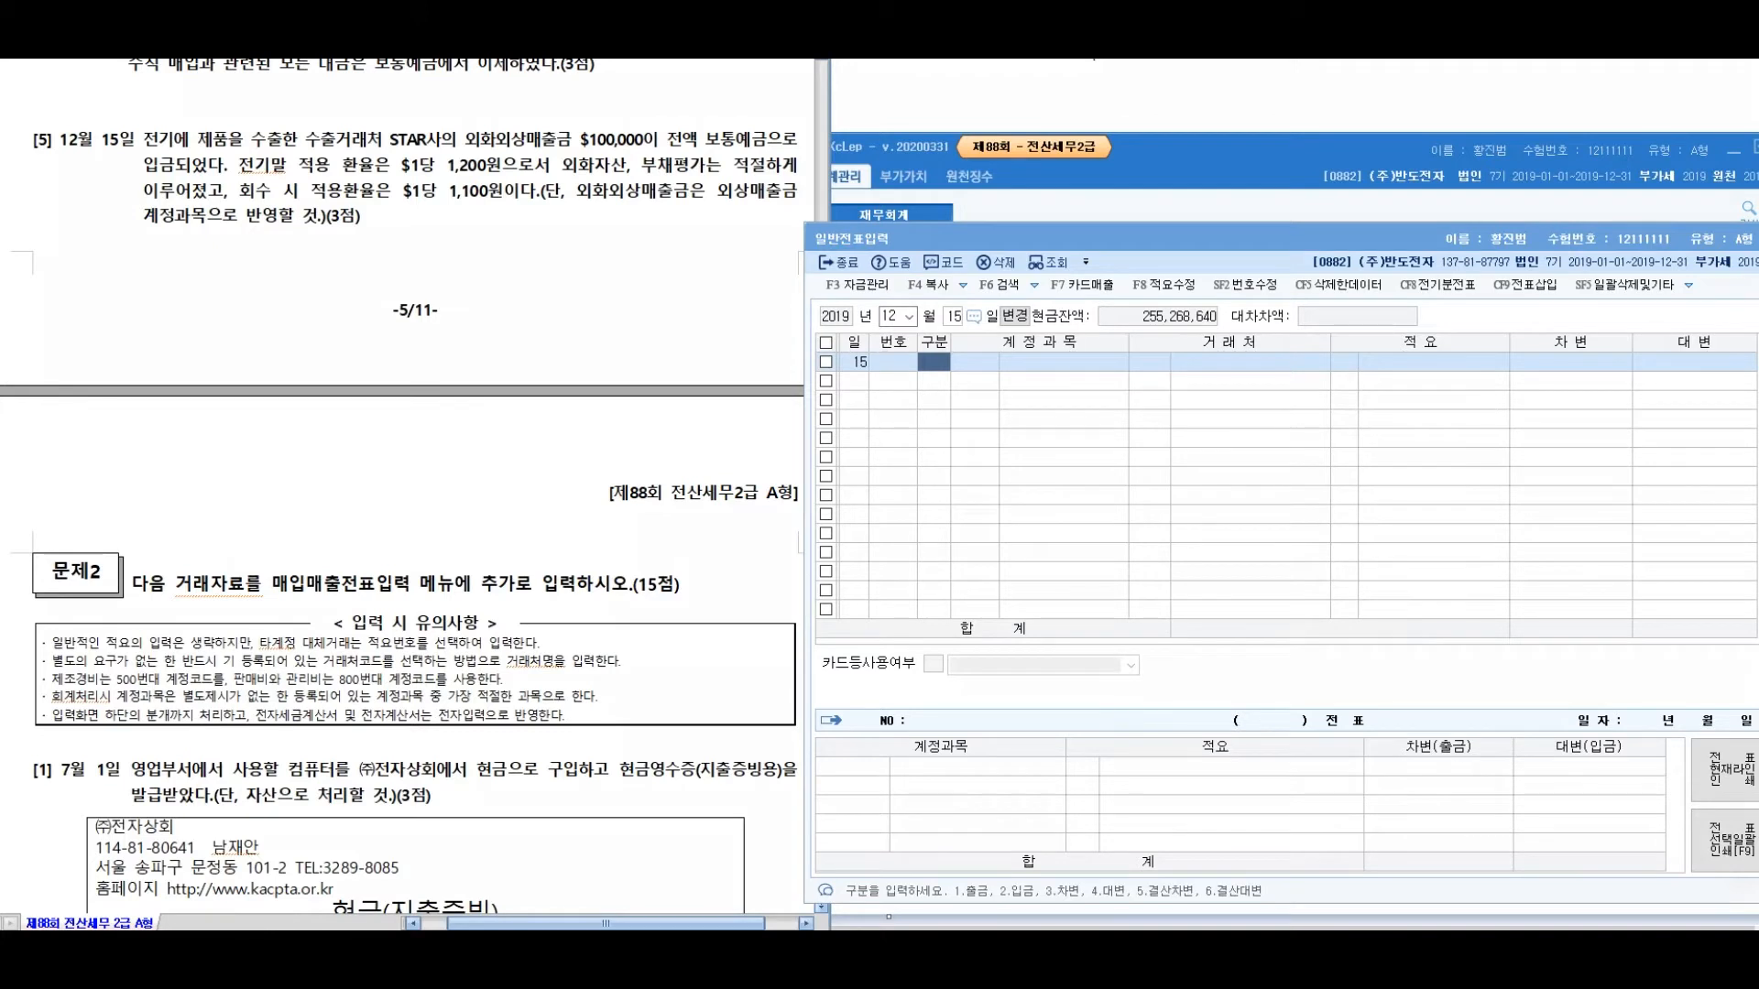
{"action": "left_click_drag", "start_coordinate": [263, 143], "coordinate": [228, 178]}
{"action": "left_click_drag", "start_coordinate": [165, 76], "coordinate": [143, 110]}
{"action": "left_click_drag", "start_coordinate": [160, 81], "coordinate": [165, 127]}
{"action": "left_click_drag", "start_coordinate": [556, 168], "coordinate": [496, 239]}
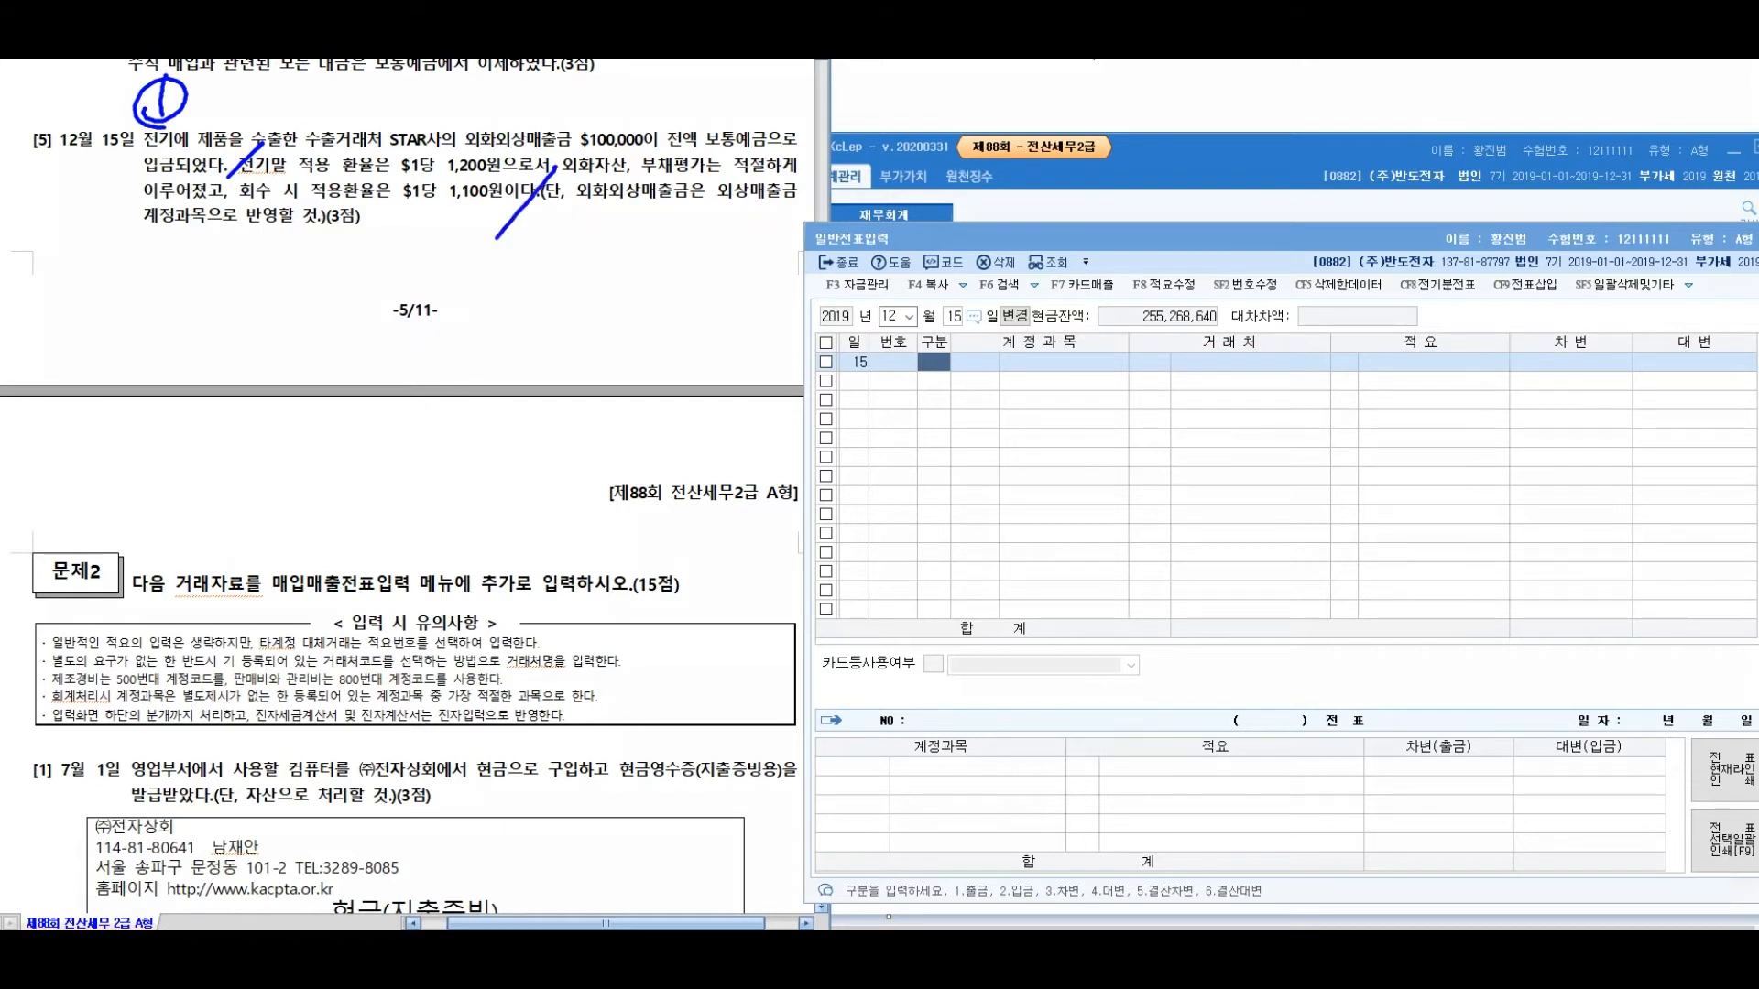
{"action": "mouse_move", "coordinate": [400, 179]}
{"action": "left_mouse_down"}
{"action": "mouse_move", "coordinate": [552, 161]}
{"action": "mouse_move", "coordinate": [462, 217]}
{"action": "mouse_move", "coordinate": [557, 207]}
{"action": "left_mouse_up"}
{"action": "left_click_drag", "start_coordinate": [345, 121], "coordinate": [382, 158]}
{"action": "left_click_drag", "start_coordinate": [368, 94], "coordinate": [387, 108]}
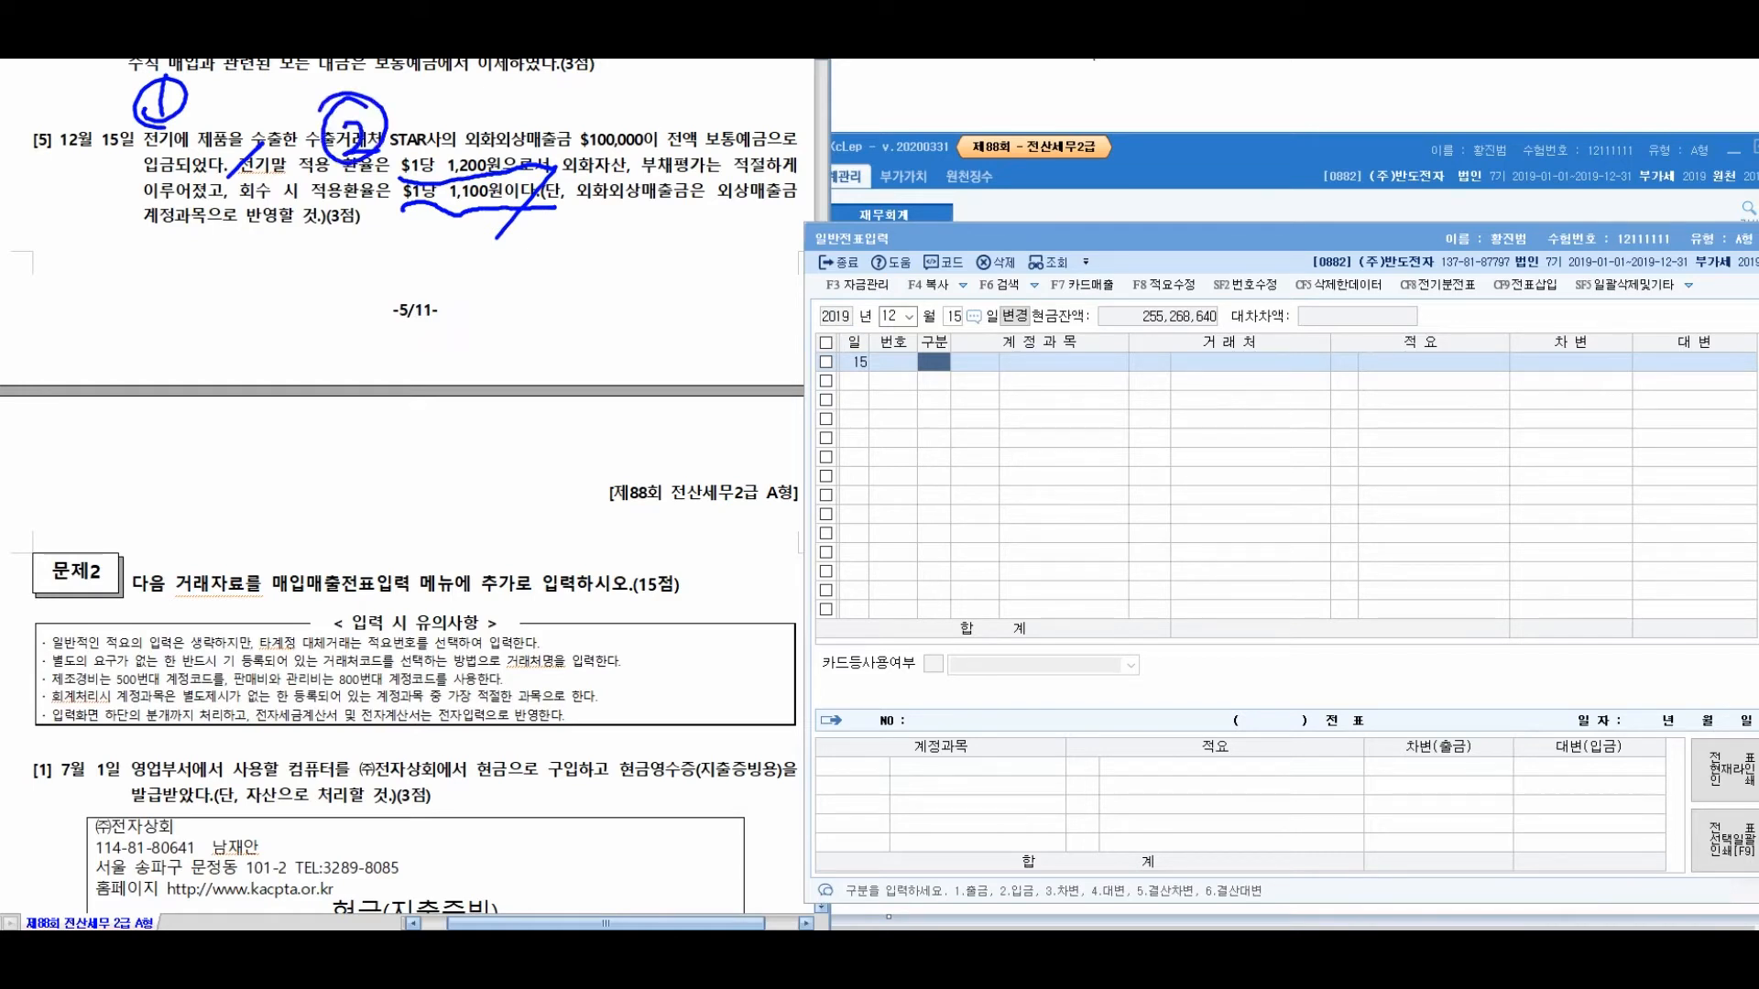
{"action": "mouse_move", "coordinate": [116, 235]}
{"action": "left_mouse_down"}
{"action": "mouse_move", "coordinate": [123, 277]}
{"action": "mouse_move", "coordinate": [209, 280]}
{"action": "left_mouse_up"}
{"action": "mouse_move", "coordinate": [209, 230]}
{"action": "left_mouse_down"}
{"action": "mouse_move", "coordinate": [212, 317]}
{"action": "mouse_move", "coordinate": [240, 275]}
{"action": "mouse_move", "coordinate": [286, 312]}
{"action": "mouse_move", "coordinate": [328, 274]}
{"action": "mouse_move", "coordinate": [350, 328]}
{"action": "left_mouse_up"}
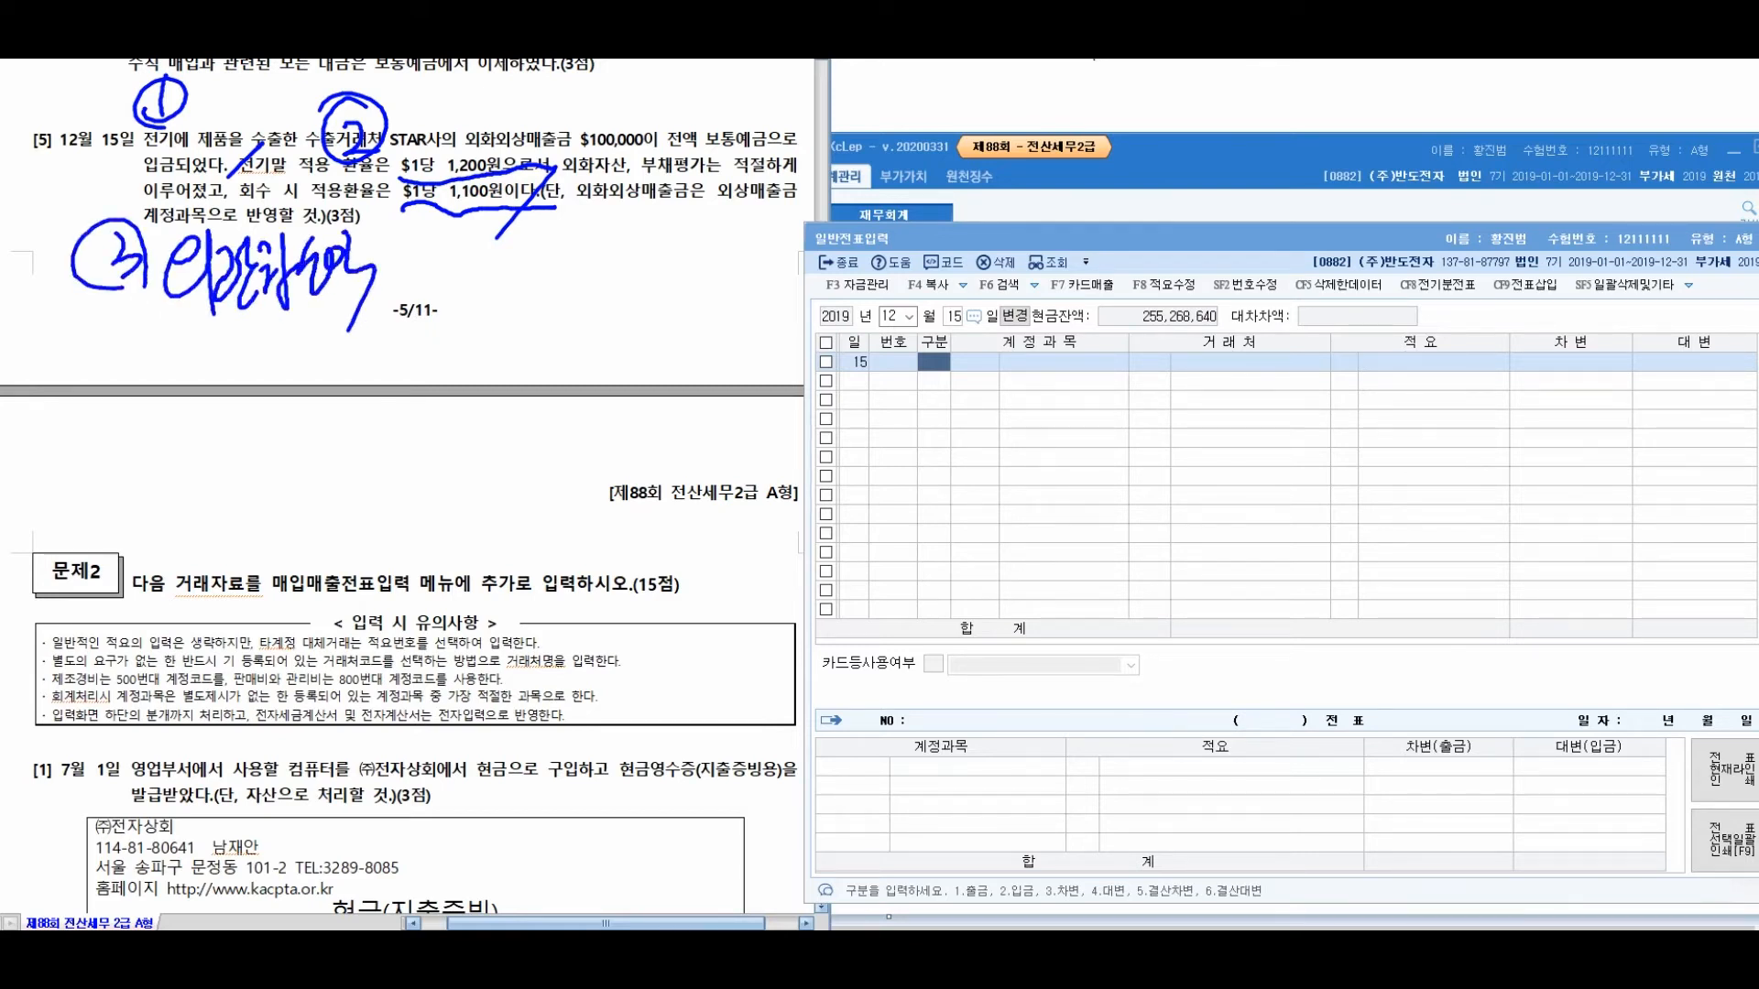
{"action": "left_click_drag", "start_coordinate": [91, 96], "coordinate": [92, 277]}
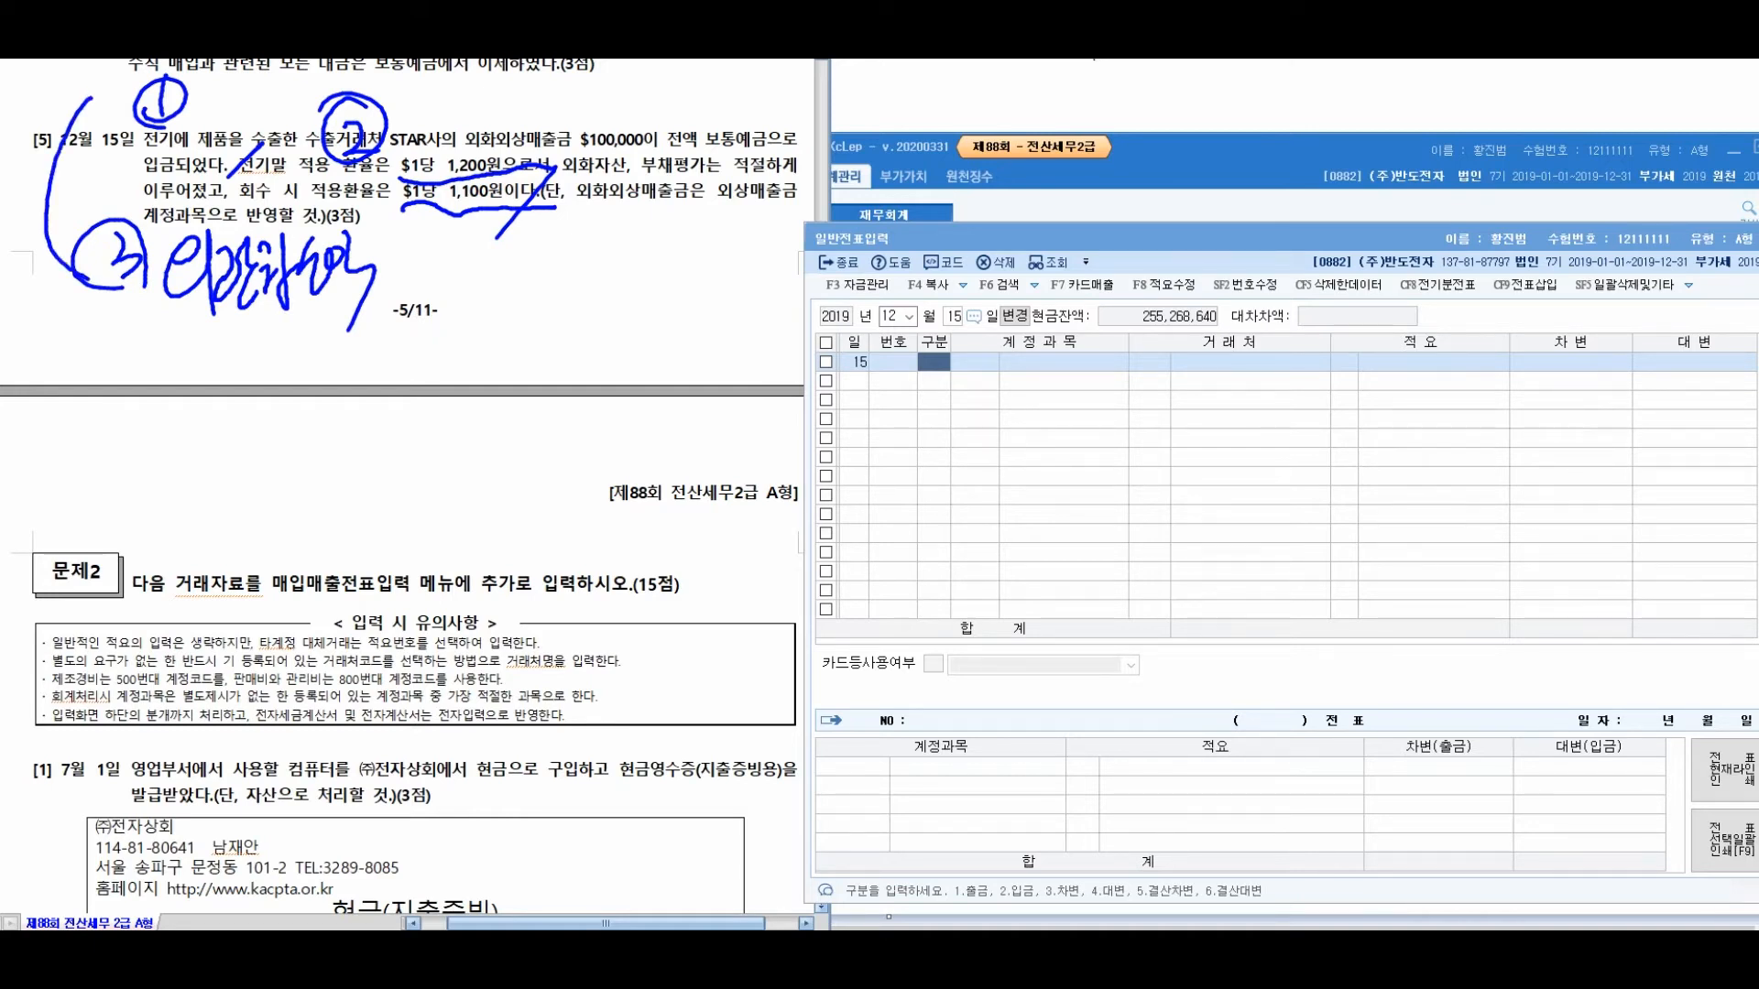
{"action": "mouse_move", "coordinate": [640, 219]}
{"action": "left_mouse_down"}
{"action": "mouse_move", "coordinate": [641, 258]}
{"action": "mouse_move", "coordinate": [611, 289]}
{"action": "mouse_move", "coordinate": [633, 295]}
{"action": "left_mouse_up"}
{"action": "left_click_drag", "start_coordinate": [709, 231], "coordinate": [752, 273]}
{"action": "mouse_move", "coordinate": [754, 224]}
{"action": "left_mouse_down"}
{"action": "mouse_move", "coordinate": [775, 231]}
{"action": "mouse_move", "coordinate": [751, 227]}
{"action": "left_mouse_up"}
{"action": "left_click_drag", "start_coordinate": [794, 210], "coordinate": [794, 276]}
{"action": "mouse_move", "coordinate": [823, 217]}
{"action": "left_mouse_down"}
{"action": "mouse_move", "coordinate": [811, 237]}
{"action": "mouse_move", "coordinate": [832, 220]}
{"action": "mouse_move", "coordinate": [878, 276]}
{"action": "left_mouse_up"}
{"action": "mouse_move", "coordinate": [869, 226]}
{"action": "left_mouse_down"}
{"action": "mouse_move", "coordinate": [903, 240]}
{"action": "mouse_move", "coordinate": [925, 290]}
{"action": "left_mouse_up"}
{"action": "left_click_drag", "start_coordinate": [962, 216], "coordinate": [973, 277]}
{"action": "mouse_move", "coordinate": [980, 266]}
{"action": "left_mouse_down"}
{"action": "mouse_move", "coordinate": [1003, 211]}
{"action": "mouse_move", "coordinate": [1043, 196]}
{"action": "left_mouse_up"}
{"action": "mouse_move", "coordinate": [1008, 252]}
{"action": "left_mouse_down"}
{"action": "mouse_move", "coordinate": [1024, 312]}
{"action": "mouse_move", "coordinate": [1060, 276]}
{"action": "left_mouse_up"}
{"action": "left_click_drag", "start_coordinate": [1069, 232], "coordinate": [1070, 295]}
{"action": "left_click_drag", "start_coordinate": [1202, 204], "coordinate": [1170, 274]}
{"action": "mouse_move", "coordinate": [1189, 192]}
{"action": "left_mouse_down"}
{"action": "mouse_move", "coordinate": [1191, 293]}
{"action": "mouse_move", "coordinate": [1286, 225]}
{"action": "left_mouse_up"}
{"action": "left_click", "coordinate": [1247, 224]}
{"action": "left_click_drag", "start_coordinate": [1250, 245], "coordinate": [1294, 246]}
{"action": "mouse_move", "coordinate": [1335, 206]}
{"action": "left_mouse_down"}
{"action": "mouse_move", "coordinate": [1318, 275]}
{"action": "mouse_move", "coordinate": [1434, 243]}
{"action": "mouse_move", "coordinate": [1516, 251]}
{"action": "left_mouse_up"}
{"action": "left_click_drag", "start_coordinate": [1561, 196], "coordinate": [1571, 275]}
{"action": "left_click_drag", "start_coordinate": [1557, 236], "coordinate": [1636, 237]}
{"action": "mouse_move", "coordinate": [676, 353]}
{"action": "left_mouse_down"}
{"action": "mouse_move", "coordinate": [701, 392]}
{"action": "mouse_move", "coordinate": [734, 389]}
{"action": "left_mouse_up"}
{"action": "mouse_move", "coordinate": [733, 357]}
{"action": "left_mouse_down"}
{"action": "mouse_move", "coordinate": [729, 394]}
{"action": "mouse_move", "coordinate": [766, 408]}
{"action": "left_mouse_up"}
{"action": "left_click_drag", "start_coordinate": [790, 341], "coordinate": [788, 403]}
{"action": "left_click_drag", "start_coordinate": [846, 332], "coordinate": [850, 377]}
{"action": "mouse_move", "coordinate": [857, 346]}
{"action": "left_mouse_down"}
{"action": "mouse_move", "coordinate": [887, 392]}
{"action": "mouse_move", "coordinate": [942, 385]}
{"action": "mouse_move", "coordinate": [958, 408]}
{"action": "mouse_move", "coordinate": [632, 302]}
{"action": "mouse_move", "coordinate": [999, 380]}
{"action": "left_mouse_up"}
{"action": "left_click", "coordinate": [663, 424]}
{"action": "mouse_move", "coordinate": [852, 441]}
{"action": "left_mouse_down"}
{"action": "mouse_move", "coordinate": [917, 541]}
{"action": "mouse_move", "coordinate": [1251, 485]}
{"action": "left_mouse_up"}
{"action": "mouse_move", "coordinate": [1278, 437]}
{"action": "left_mouse_down"}
{"action": "mouse_move", "coordinate": [1301, 472]}
{"action": "mouse_move", "coordinate": [1333, 441]}
{"action": "left_mouse_up"}
{"action": "mouse_move", "coordinate": [1319, 435]}
{"action": "left_mouse_down"}
{"action": "mouse_move", "coordinate": [1347, 467]}
{"action": "mouse_move", "coordinate": [1383, 467]}
{"action": "left_mouse_up"}
{"action": "left_click_drag", "start_coordinate": [1426, 489], "coordinate": [1711, 463]}
{"action": "mouse_move", "coordinate": [1675, 429]}
{"action": "left_mouse_down"}
{"action": "mouse_move", "coordinate": [1699, 463]}
{"action": "mouse_move", "coordinate": [1704, 431]}
{"action": "left_mouse_up"}
{"action": "left_click_drag", "start_coordinate": [1704, 430], "coordinate": [1755, 444]}
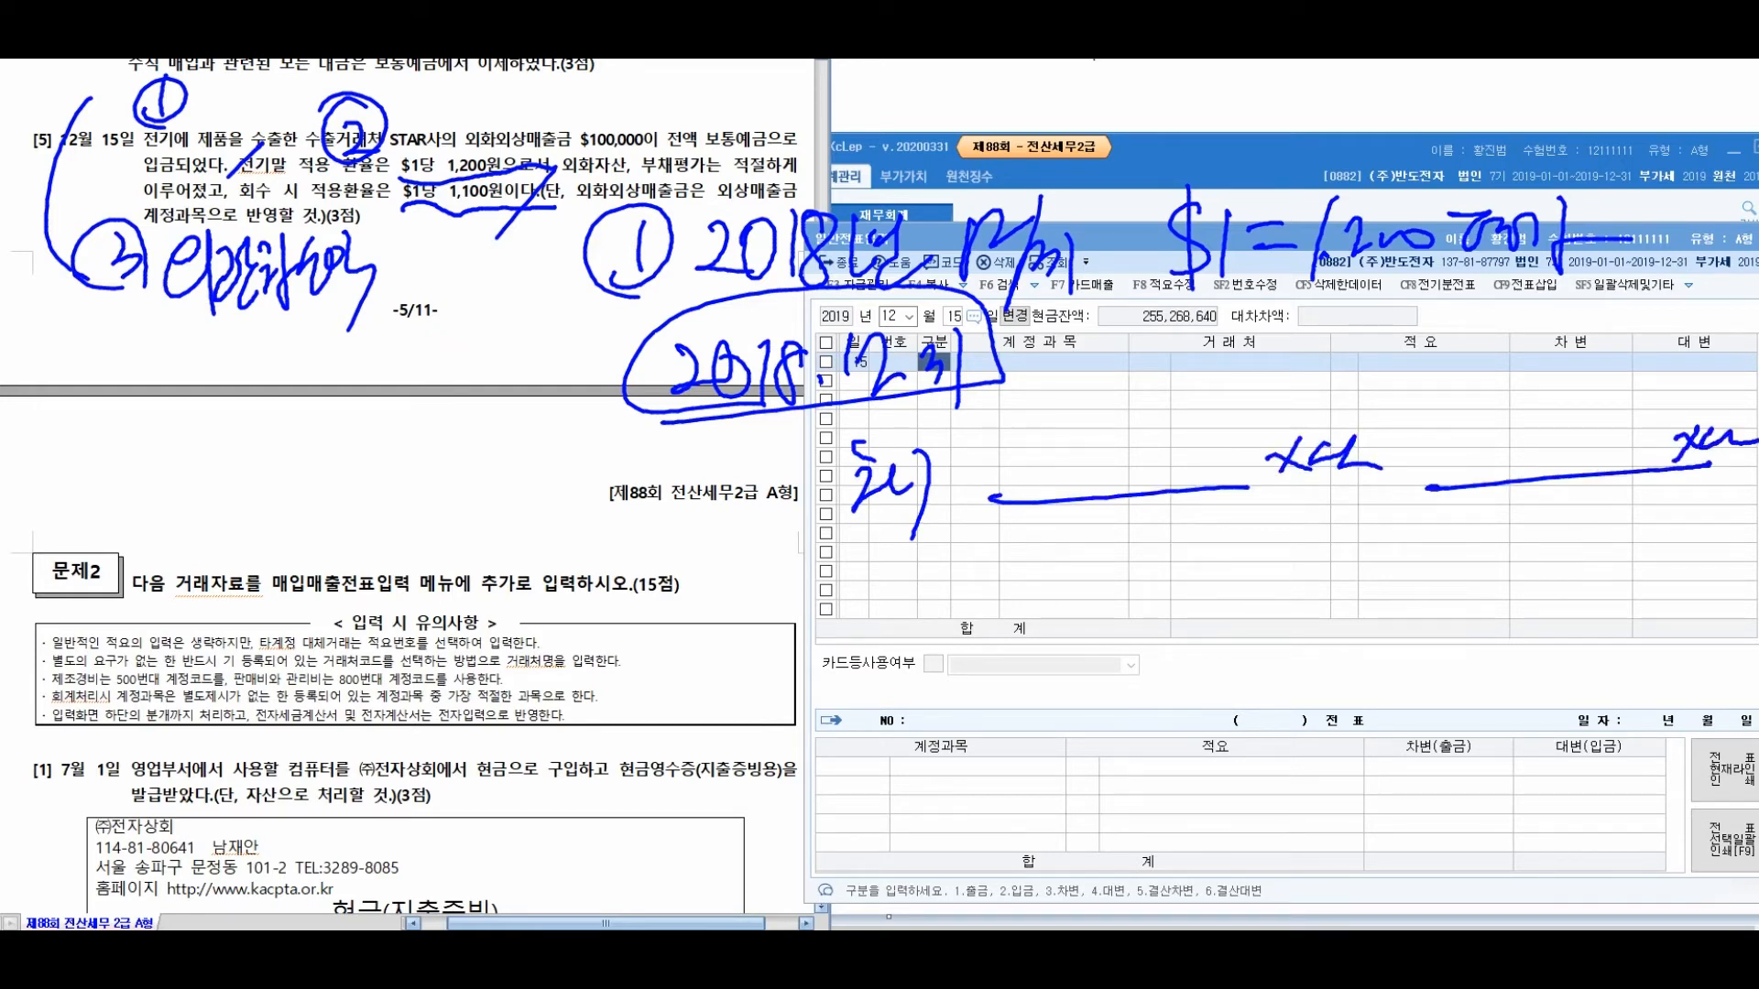
{"action": "left_click_drag", "start_coordinate": [656, 440], "coordinate": [651, 682]}
{"action": "mouse_move", "coordinate": [636, 646]}
{"action": "left_mouse_down"}
{"action": "mouse_move", "coordinate": [676, 641]}
{"action": "mouse_move", "coordinate": [744, 692]}
{"action": "mouse_move", "coordinate": [792, 692]}
{"action": "left_mouse_up"}
{"action": "mouse_move", "coordinate": [783, 649]}
{"action": "left_mouse_down"}
{"action": "mouse_move", "coordinate": [778, 698]}
{"action": "mouse_move", "coordinate": [818, 701]}
{"action": "left_mouse_up"}
{"action": "left_click_drag", "start_coordinate": [863, 629], "coordinate": [859, 713]}
{"action": "left_click_drag", "start_coordinate": [877, 685], "coordinate": [879, 689]}
{"action": "mouse_move", "coordinate": [910, 616]}
{"action": "left_mouse_down"}
{"action": "mouse_move", "coordinate": [911, 701]}
{"action": "mouse_move", "coordinate": [931, 678]}
{"action": "left_mouse_up"}
{"action": "left_click_drag", "start_coordinate": [959, 622], "coordinate": [958, 690]}
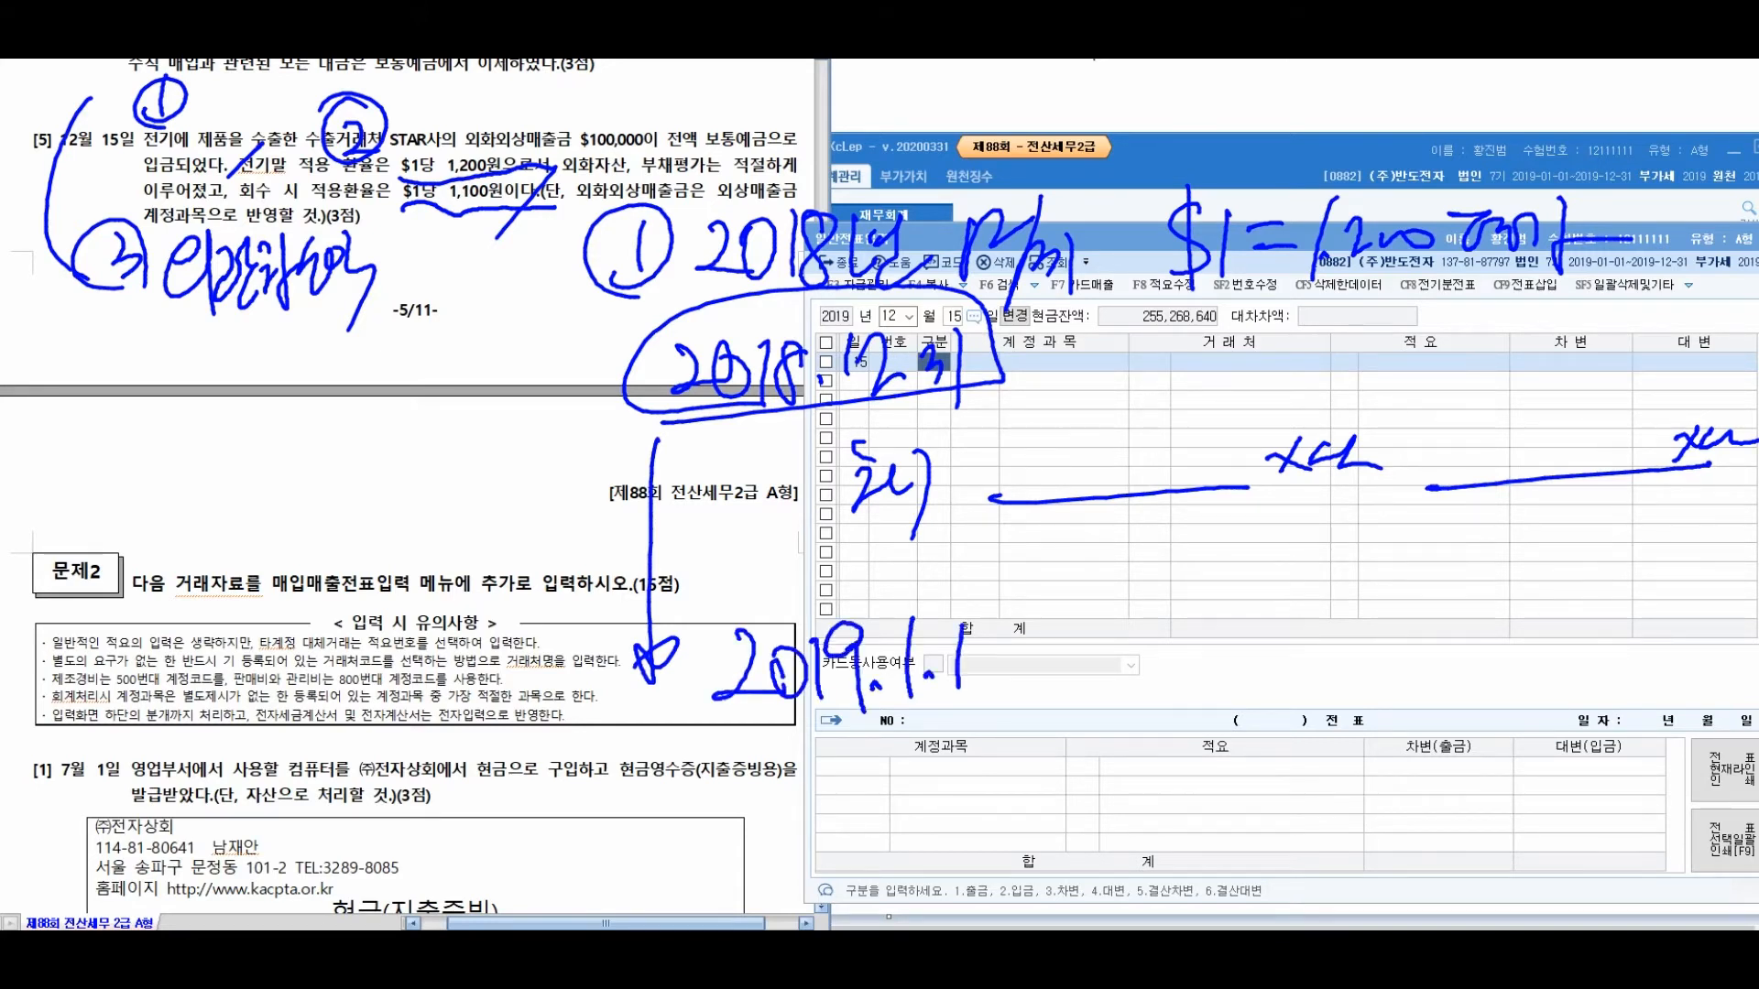
{"action": "mouse_move", "coordinate": [1079, 614]}
{"action": "left_mouse_down"}
{"action": "mouse_move", "coordinate": [1044, 675]}
{"action": "mouse_move", "coordinate": [1077, 711]}
{"action": "mouse_move", "coordinate": [1114, 636]}
{"action": "left_mouse_up"}
{"action": "left_click_drag", "start_coordinate": [1104, 656], "coordinate": [1119, 653]}
{"action": "left_click_drag", "start_coordinate": [1143, 616], "coordinate": [1140, 669]}
{"action": "left_click_drag", "start_coordinate": [1217, 607], "coordinate": [1209, 652]}
{"action": "left_click_drag", "start_coordinate": [1225, 645], "coordinate": [1281, 642]}
{"action": "mouse_move", "coordinate": [1281, 615]}
{"action": "left_mouse_down"}
{"action": "mouse_move", "coordinate": [1388, 623]}
{"action": "mouse_move", "coordinate": [1421, 646]}
{"action": "left_mouse_up"}
{"action": "mouse_move", "coordinate": [1490, 598]}
{"action": "left_mouse_down"}
{"action": "mouse_move", "coordinate": [1471, 620]}
{"action": "mouse_move", "coordinate": [1480, 653]}
{"action": "left_mouse_up"}
{"action": "mouse_move", "coordinate": [1512, 591]}
{"action": "left_mouse_down"}
{"action": "mouse_move", "coordinate": [1510, 644]}
{"action": "mouse_move", "coordinate": [1680, 591]}
{"action": "left_mouse_up"}
{"action": "left_click_drag", "start_coordinate": [953, 771], "coordinate": [1001, 762]}
{"action": "mouse_move", "coordinate": [967, 802]}
{"action": "left_mouse_down"}
{"action": "mouse_move", "coordinate": [1008, 789]}
{"action": "mouse_move", "coordinate": [1034, 808]}
{"action": "left_mouse_up"}
{"action": "mouse_move", "coordinate": [1053, 761]}
{"action": "left_mouse_down"}
{"action": "mouse_move", "coordinate": [1089, 788]}
{"action": "mouse_move", "coordinate": [1113, 760]}
{"action": "left_mouse_up"}
{"action": "mouse_move", "coordinate": [1122, 761]}
{"action": "left_mouse_down"}
{"action": "mouse_move", "coordinate": [1212, 733]}
{"action": "mouse_move", "coordinate": [1342, 747]}
{"action": "left_mouse_up"}
{"action": "left_click_drag", "start_coordinate": [1347, 733], "coordinate": [1402, 742]}
{"action": "mouse_move", "coordinate": [971, 866]}
{"action": "left_mouse_down"}
{"action": "mouse_move", "coordinate": [1379, 678]}
{"action": "mouse_move", "coordinate": [1104, 804]}
{"action": "left_mouse_up"}
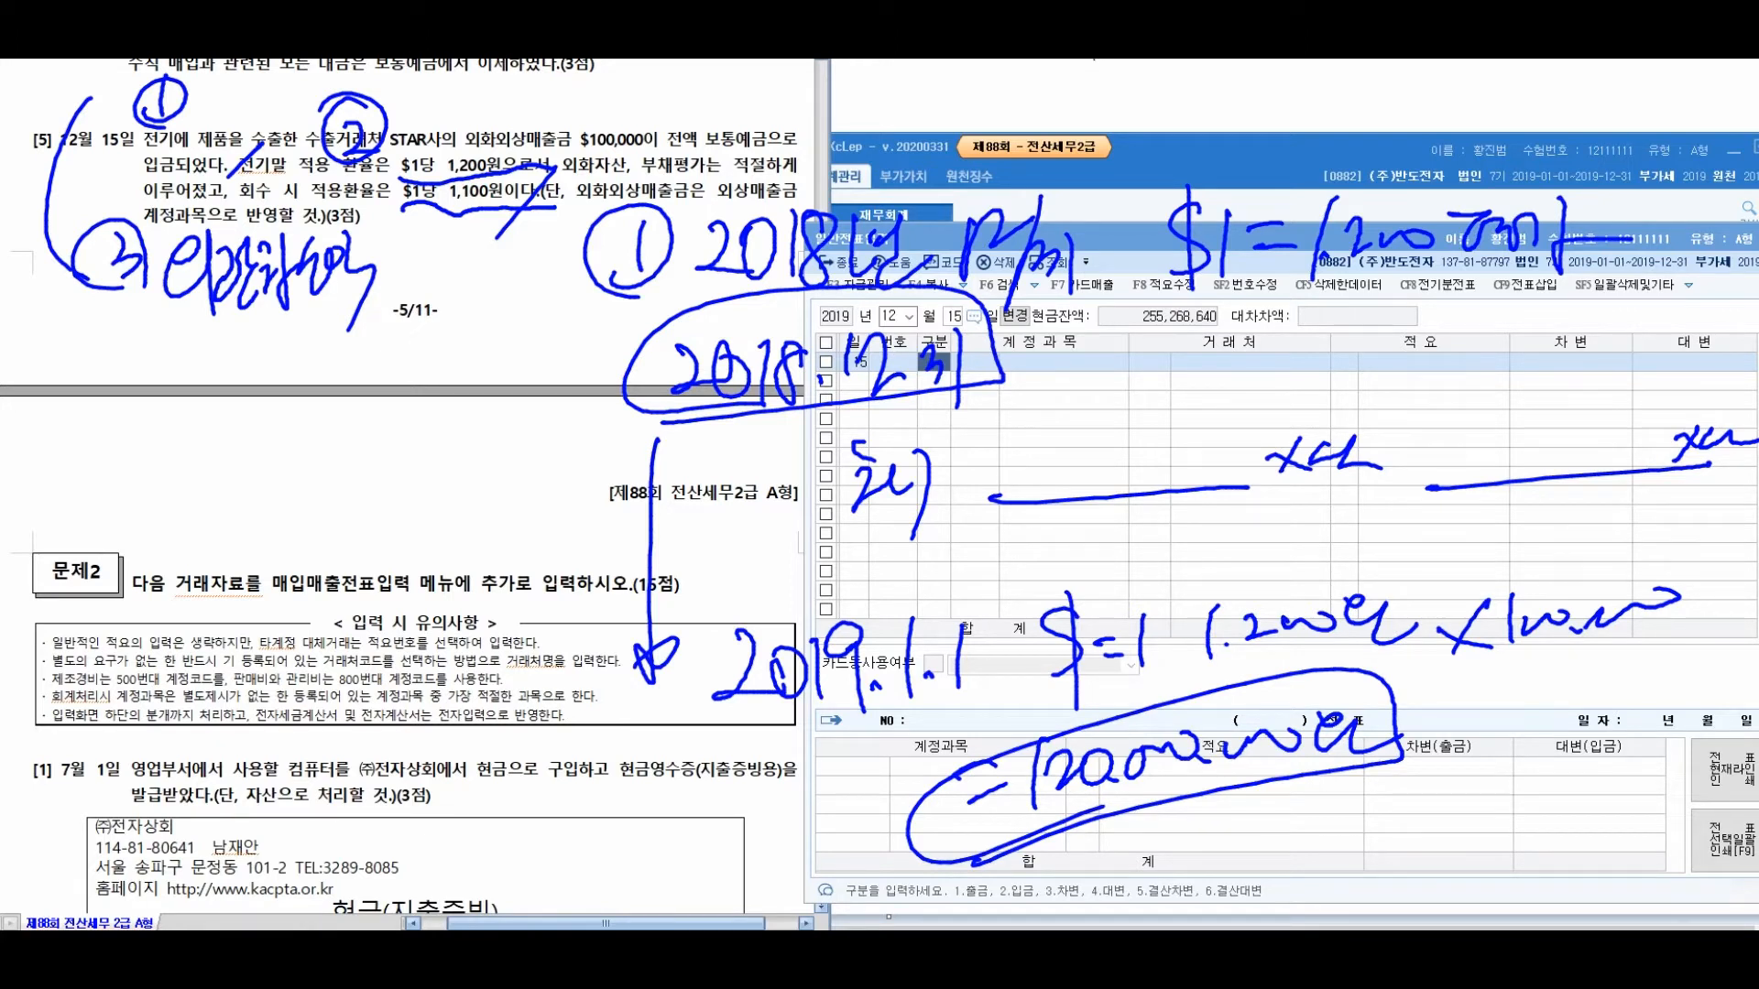
{"action": "left_click_drag", "start_coordinate": [971, 869], "coordinate": [1415, 719]}
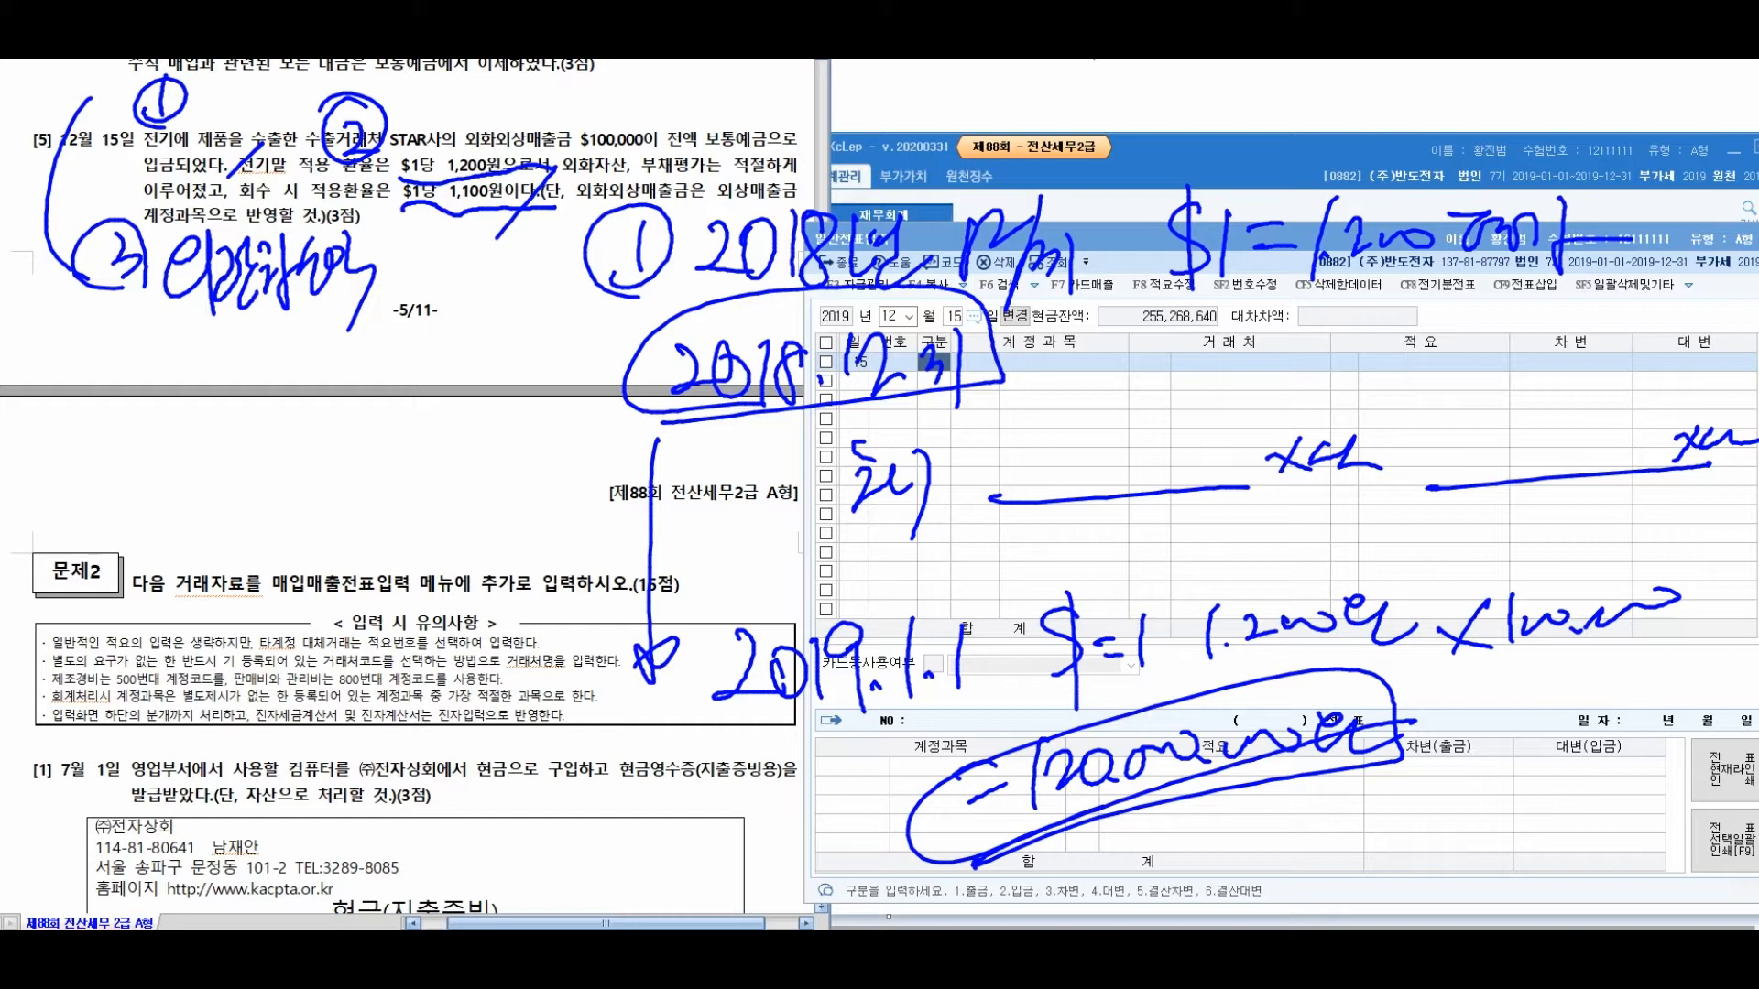
{"action": "mouse_move", "coordinate": [838, 820]}
{"action": "left_mouse_down"}
{"action": "mouse_move", "coordinate": [882, 850]}
{"action": "mouse_move", "coordinate": [956, 726]}
{"action": "left_mouse_up"}
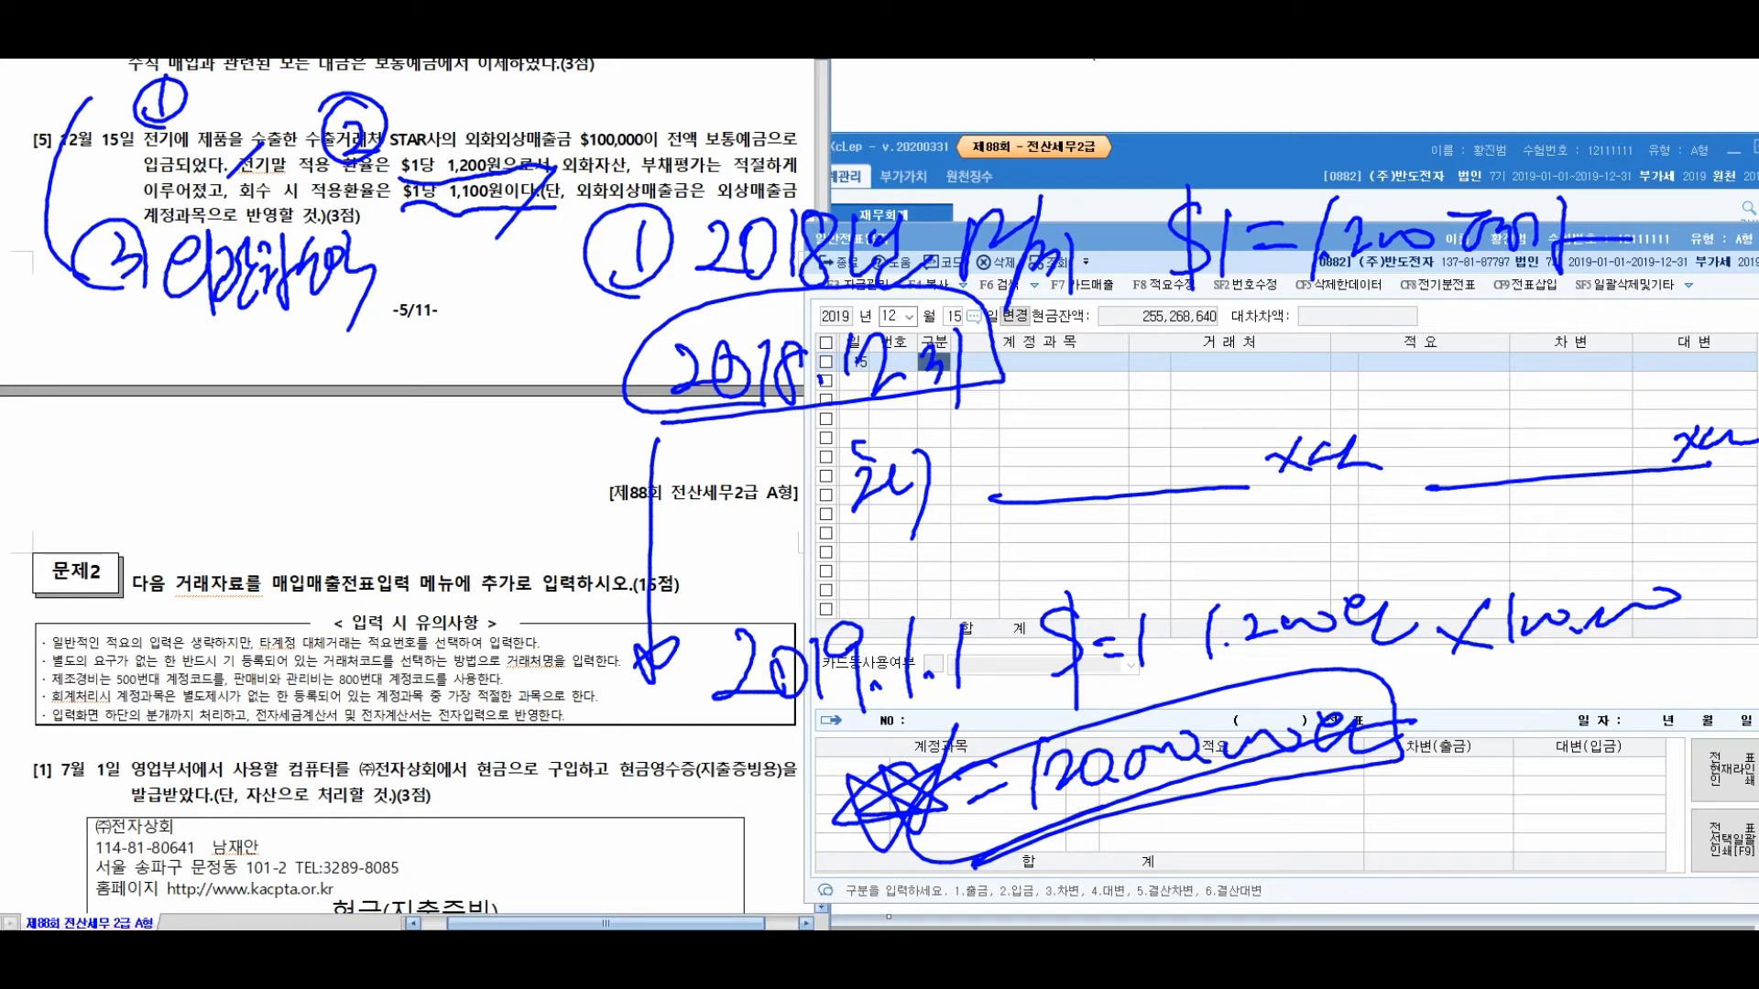
{"action": "key", "text": "Escape"}
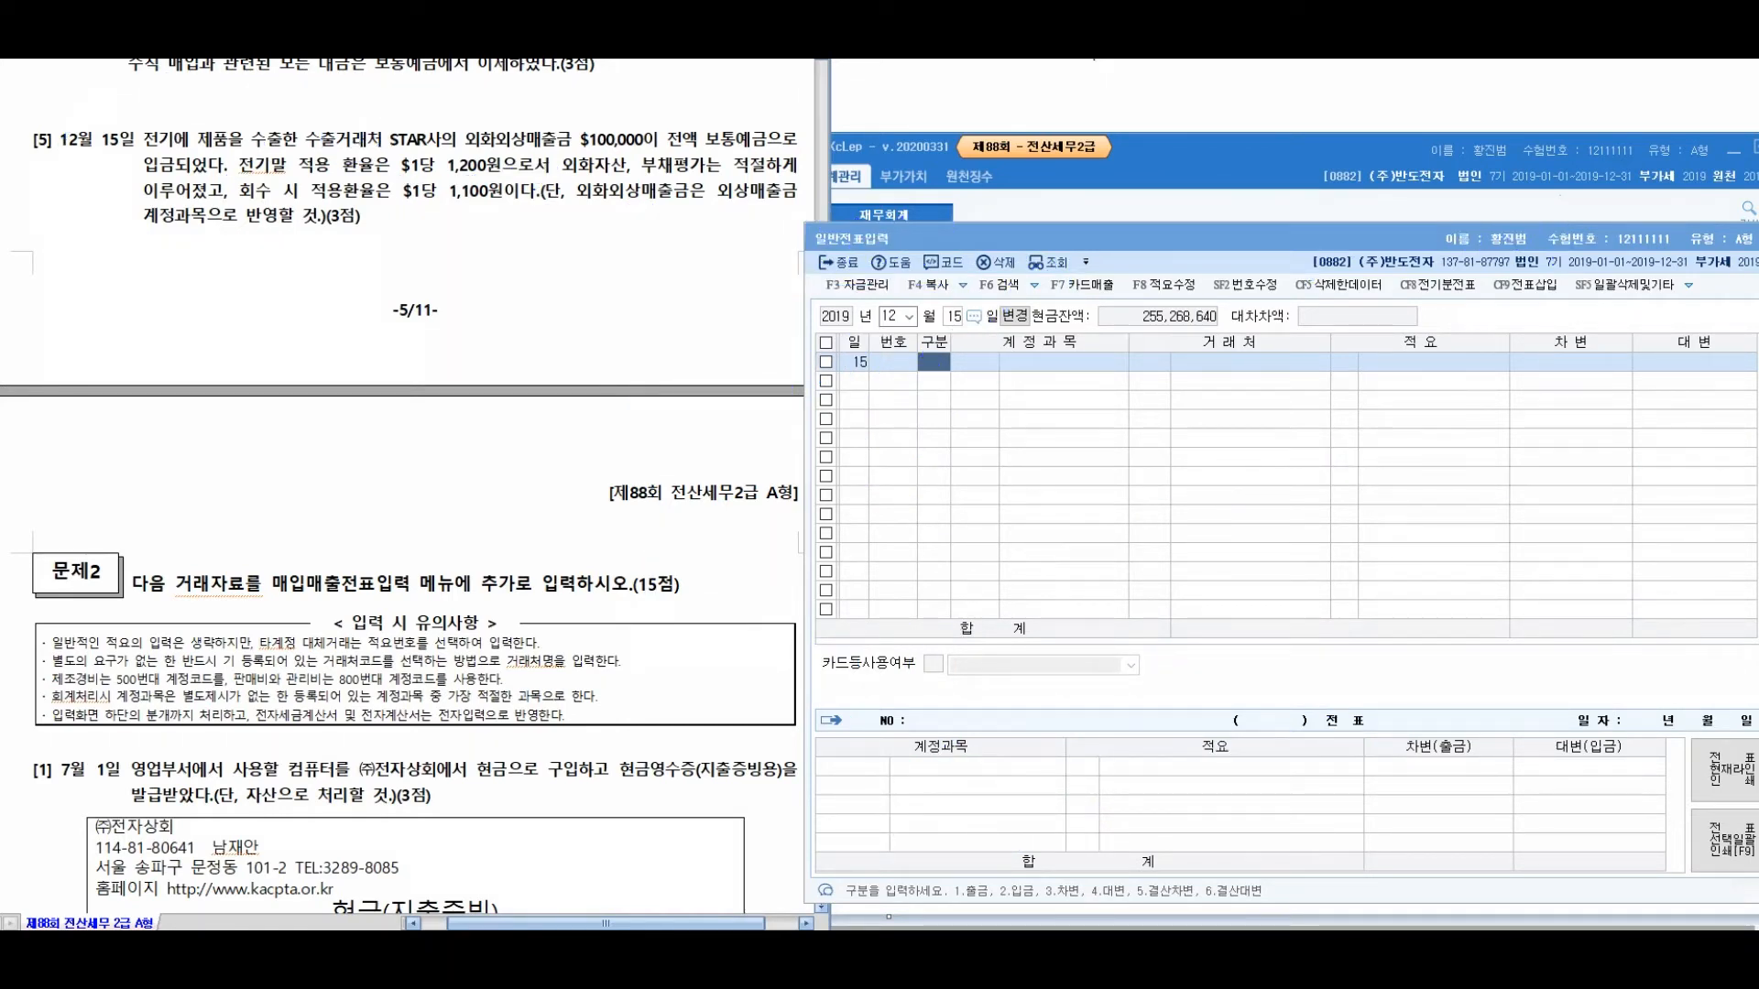
{"action": "left_click_drag", "start_coordinate": [200, 217], "coordinate": [168, 353]}
{"action": "mouse_move", "coordinate": [284, 294]}
{"action": "left_mouse_down"}
{"action": "mouse_move", "coordinate": [268, 340]}
{"action": "mouse_move", "coordinate": [380, 339]}
{"action": "left_mouse_up"}
{"action": "left_click", "coordinate": [303, 328]}
{"action": "left_click_drag", "start_coordinate": [413, 280], "coordinate": [427, 318]}
{"action": "left_click_drag", "start_coordinate": [434, 286], "coordinate": [454, 380]}
{"action": "left_click_drag", "start_coordinate": [553, 299], "coordinate": [541, 350]}
{"action": "left_click_drag", "start_coordinate": [553, 315], "coordinate": [605, 318]}
{"action": "left_click_drag", "start_coordinate": [616, 338], "coordinate": [620, 343]}
{"action": "left_click_drag", "start_coordinate": [634, 317], "coordinate": [677, 318]}
{"action": "left_click_drag", "start_coordinate": [689, 334], "coordinate": [799, 312]}
{"action": "mouse_move", "coordinate": [244, 431]}
{"action": "left_mouse_down"}
{"action": "mouse_move", "coordinate": [243, 502]}
{"action": "mouse_move", "coordinate": [280, 490]}
{"action": "left_mouse_up"}
{"action": "left_click_drag", "start_coordinate": [295, 483], "coordinate": [317, 478]}
{"action": "mouse_move", "coordinate": [364, 441]}
{"action": "left_mouse_down"}
{"action": "mouse_move", "coordinate": [341, 485]}
{"action": "mouse_move", "coordinate": [408, 490]}
{"action": "mouse_move", "coordinate": [461, 432]}
{"action": "mouse_move", "coordinate": [470, 472]}
{"action": "mouse_move", "coordinate": [450, 443]}
{"action": "left_mouse_up"}
{"action": "mouse_move", "coordinate": [401, 506]}
{"action": "left_mouse_down"}
{"action": "mouse_move", "coordinate": [414, 551]}
{"action": "mouse_move", "coordinate": [478, 508]}
{"action": "mouse_move", "coordinate": [455, 660]}
{"action": "left_mouse_up"}
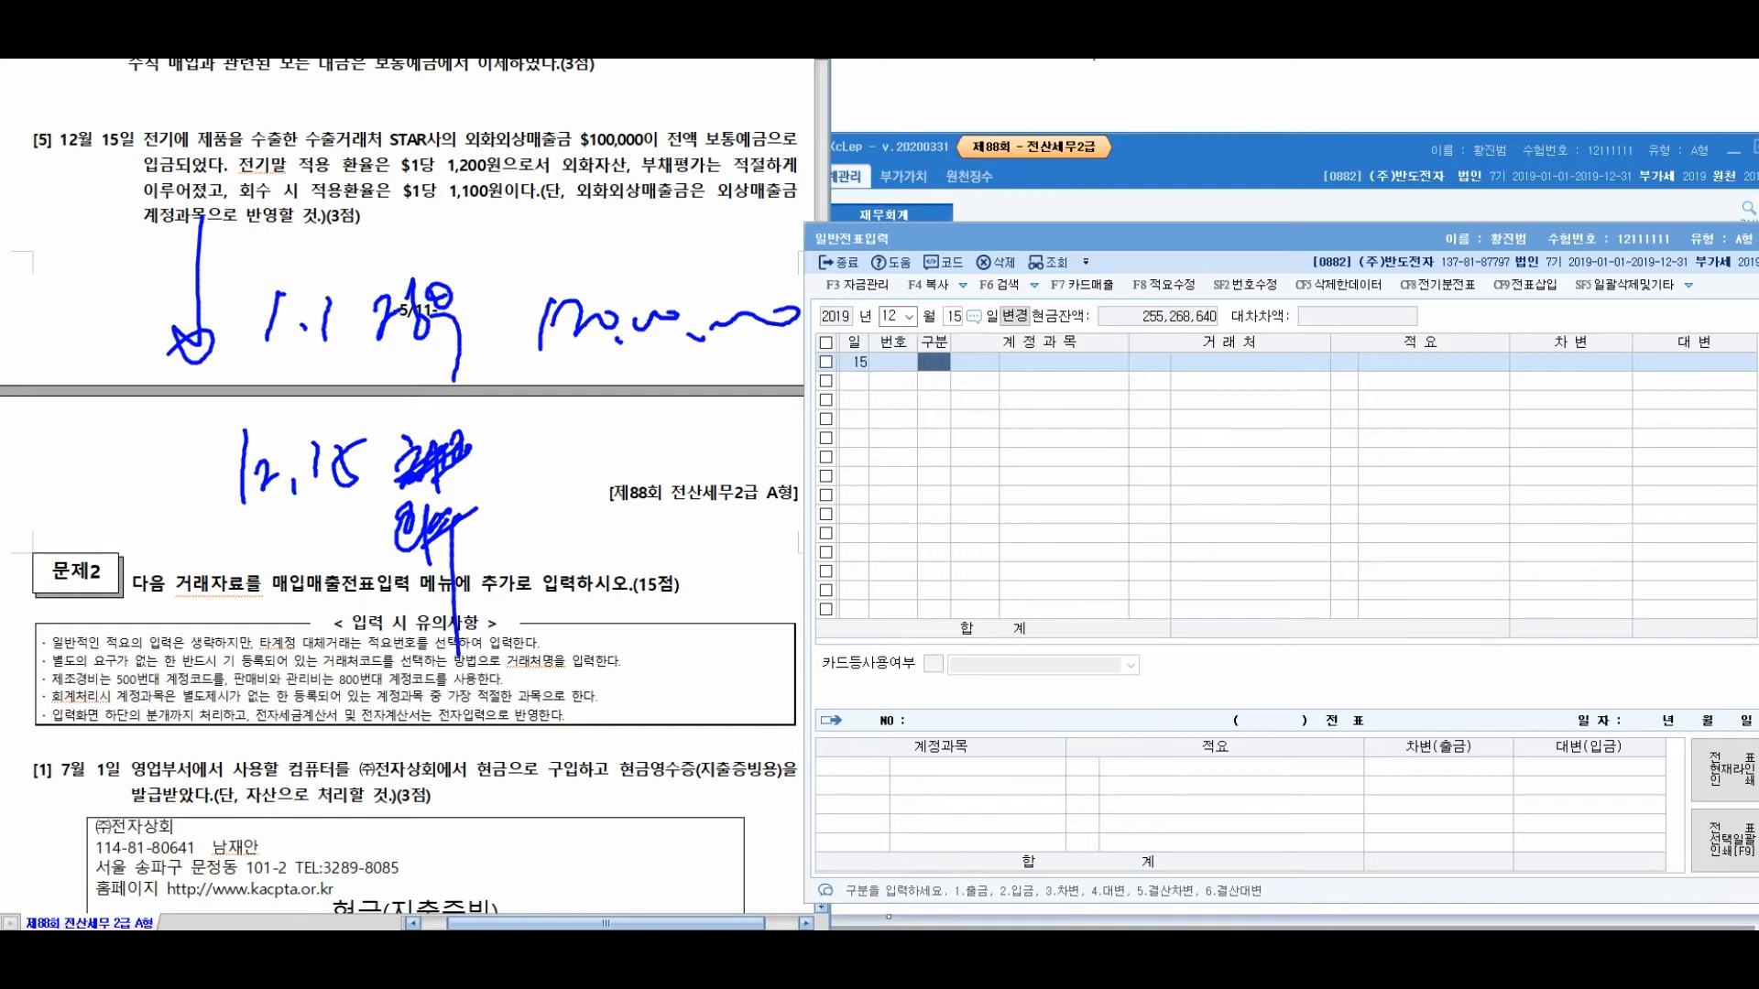
{"action": "left_click_drag", "start_coordinate": [581, 430], "coordinate": [546, 496]}
{"action": "mouse_move", "coordinate": [561, 419]}
{"action": "left_mouse_down"}
{"action": "mouse_move", "coordinate": [568, 534]}
{"action": "mouse_move", "coordinate": [605, 454]}
{"action": "mouse_move", "coordinate": [619, 499]}
{"action": "left_mouse_up"}
{"action": "left_click_drag", "start_coordinate": [694, 423], "coordinate": [680, 492]}
{"action": "left_click_drag", "start_coordinate": [694, 469], "coordinate": [711, 487]}
{"action": "left_click_drag", "start_coordinate": [736, 462], "coordinate": [958, 490]}
{"action": "left_click_drag", "start_coordinate": [953, 438], "coordinate": [907, 490]}
{"action": "mouse_move", "coordinate": [982, 441]}
{"action": "left_mouse_down"}
{"action": "mouse_move", "coordinate": [980, 487]}
{"action": "mouse_move", "coordinate": [1040, 481]}
{"action": "left_mouse_up"}
{"action": "left_click_drag", "start_coordinate": [1049, 475], "coordinate": [1154, 458]}
{"action": "left_click_drag", "start_coordinate": [621, 595], "coordinate": [666, 584]}
{"action": "mouse_move", "coordinate": [631, 632]}
{"action": "left_mouse_down"}
{"action": "mouse_move", "coordinate": [683, 603]}
{"action": "mouse_move", "coordinate": [682, 632]}
{"action": "left_mouse_up"}
{"action": "mouse_move", "coordinate": [707, 577]}
{"action": "left_mouse_down"}
{"action": "mouse_move", "coordinate": [710, 632]}
{"action": "mouse_move", "coordinate": [738, 595]}
{"action": "left_mouse_up"}
{"action": "left_click_drag", "start_coordinate": [761, 621], "coordinate": [777, 627]}
{"action": "mouse_move", "coordinate": [783, 587]}
{"action": "left_mouse_down"}
{"action": "mouse_move", "coordinate": [806, 609]}
{"action": "mouse_move", "coordinate": [869, 604]}
{"action": "left_mouse_up"}
{"action": "left_click_drag", "start_coordinate": [877, 591], "coordinate": [970, 569]}
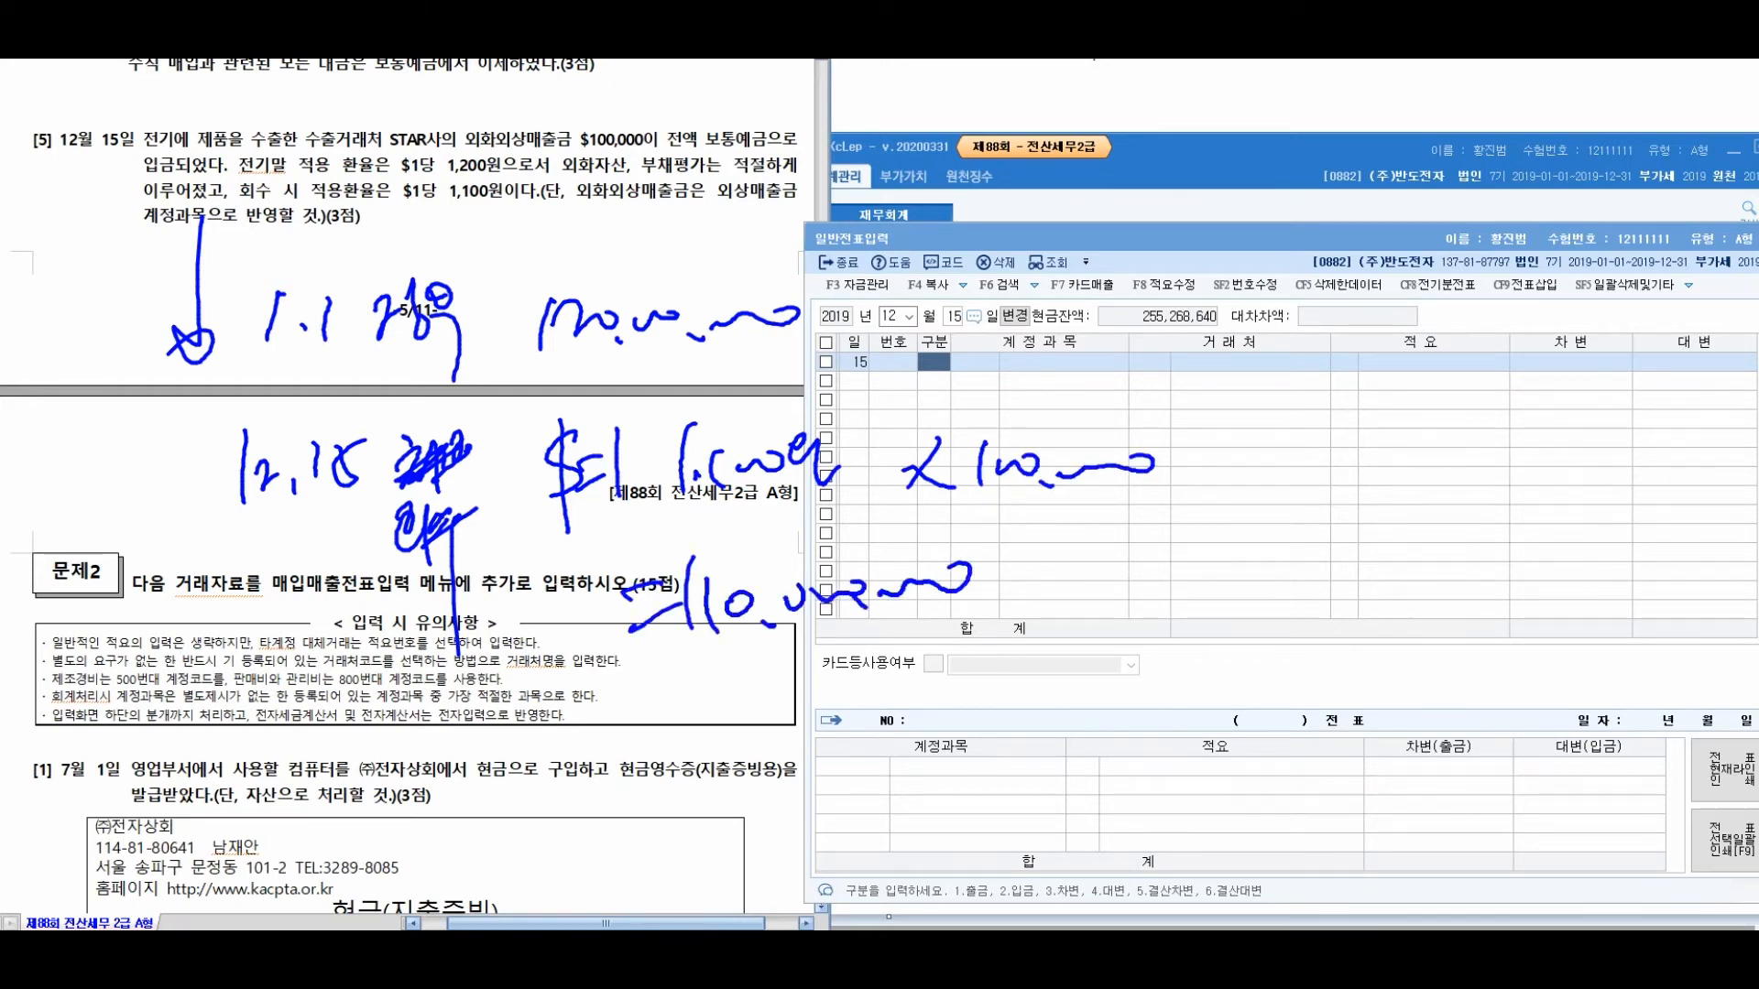
{"action": "mouse_move", "coordinate": [1085, 590]}
{"action": "left_mouse_down"}
{"action": "mouse_move", "coordinate": [1108, 549]}
{"action": "mouse_move", "coordinate": [1118, 566]}
{"action": "left_mouse_up"}
{"action": "left_click_drag", "start_coordinate": [1071, 608], "coordinate": [1136, 626]}
{"action": "left_click_drag", "start_coordinate": [1149, 556], "coordinate": [1154, 602]}
{"action": "left_click_drag", "start_coordinate": [1162, 552], "coordinate": [1195, 581]}
{"action": "left_click_drag", "start_coordinate": [1182, 591], "coordinate": [1161, 606]}
{"action": "left_click_drag", "start_coordinate": [1208, 625], "coordinate": [1215, 625]}
{"action": "left_click_drag", "start_coordinate": [254, 749], "coordinate": [290, 756]}
{"action": "left_click_drag", "start_coordinate": [290, 814], "coordinate": [392, 747]}
{"action": "mouse_move", "coordinate": [403, 728]}
{"action": "left_mouse_down"}
{"action": "mouse_move", "coordinate": [414, 865]}
{"action": "mouse_move", "coordinate": [460, 757]}
{"action": "left_mouse_up"}
{"action": "mouse_move", "coordinate": [438, 788]}
{"action": "left_mouse_down"}
{"action": "mouse_move", "coordinate": [486, 784]}
{"action": "mouse_move", "coordinate": [536, 747]}
{"action": "mouse_move", "coordinate": [550, 832]}
{"action": "left_mouse_up"}
{"action": "left_click_drag", "start_coordinate": [658, 750], "coordinate": [882, 774]}
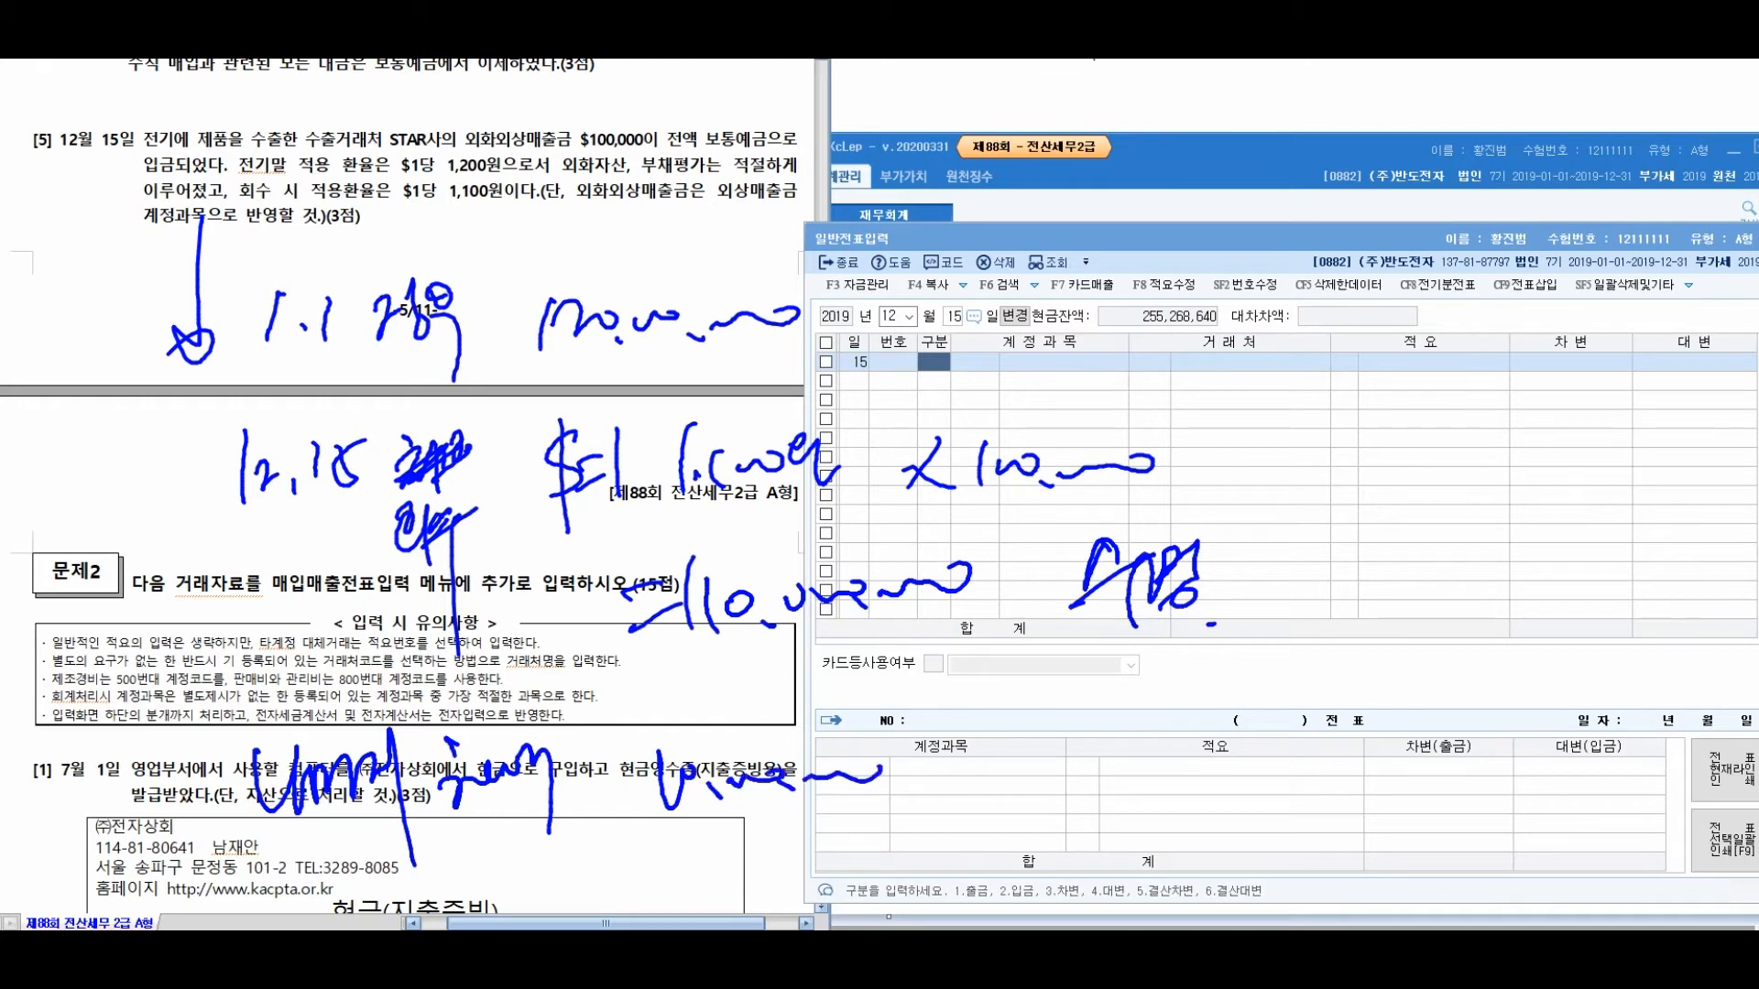
{"action": "left_click_drag", "start_coordinate": [1182, 252], "coordinate": [1166, 372]}
{"action": "mouse_move", "coordinate": [1173, 312]}
{"action": "left_mouse_down"}
{"action": "mouse_move", "coordinate": [1218, 348]}
{"action": "mouse_move", "coordinate": [1326, 282]}
{"action": "left_mouse_up"}
{"action": "left_click_drag", "start_coordinate": [1159, 374], "coordinate": [1191, 371]}
{"action": "mouse_move", "coordinate": [1140, 243]}
{"action": "left_mouse_down"}
{"action": "mouse_move", "coordinate": [914, 268]}
{"action": "mouse_move", "coordinate": [947, 280]}
{"action": "left_mouse_up"}
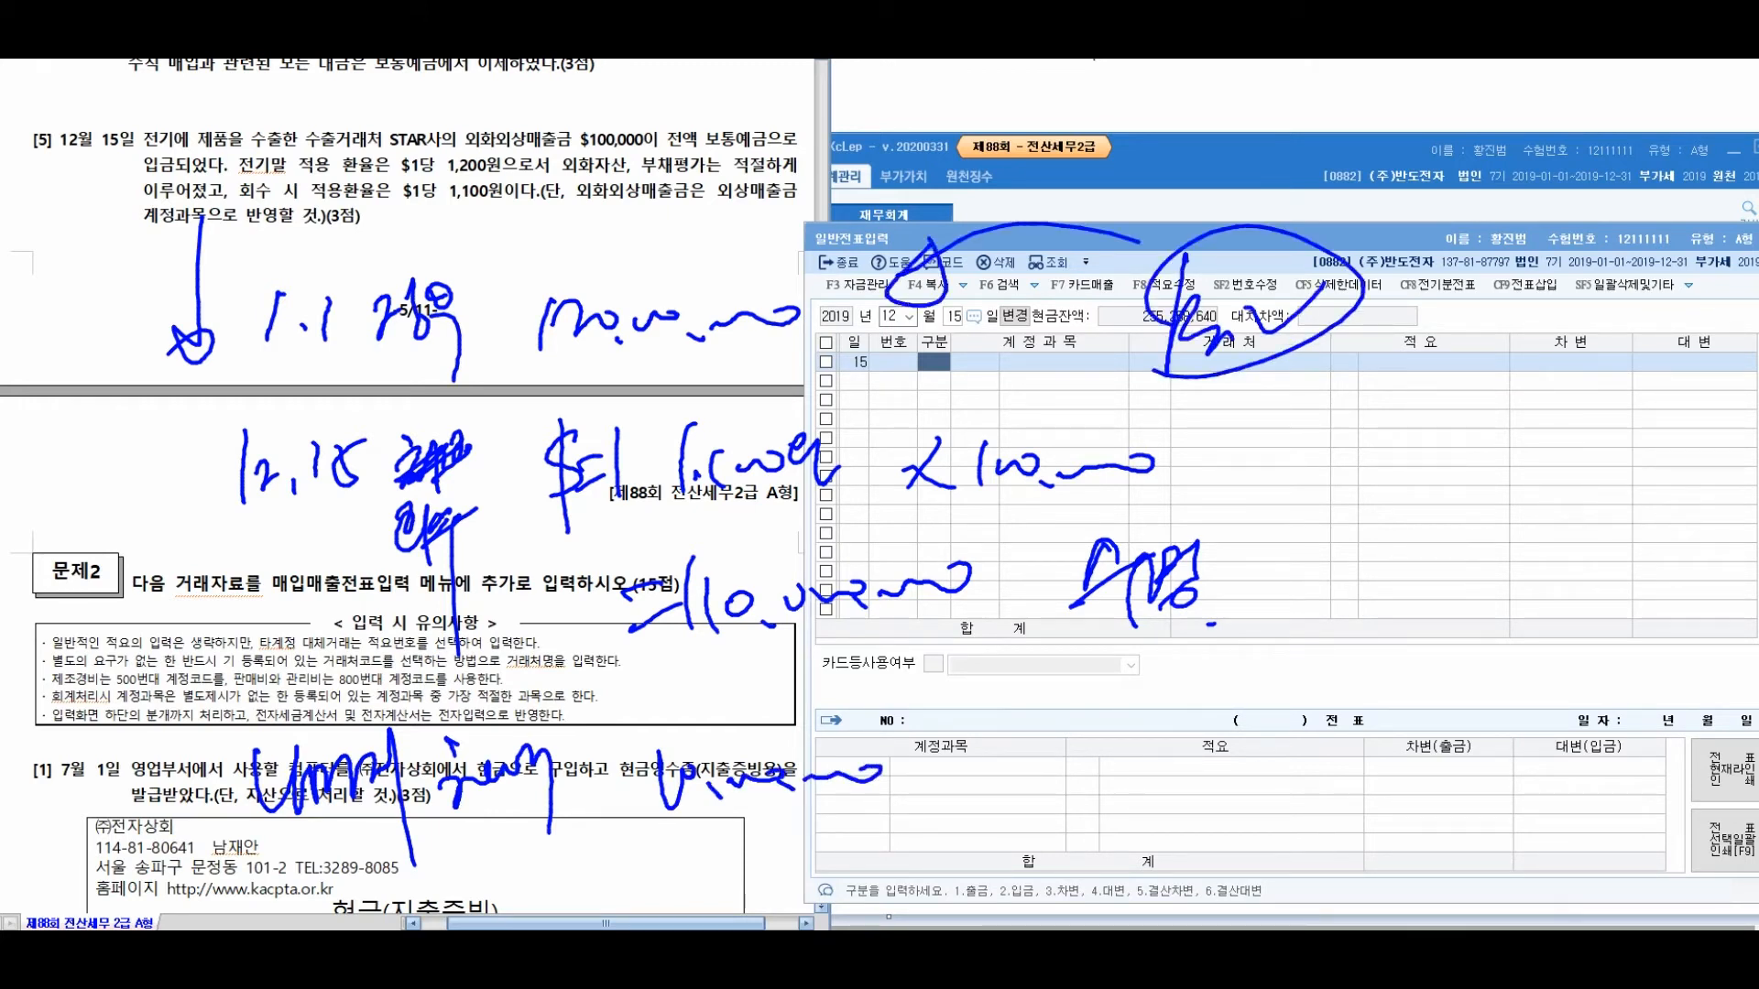
{"action": "mouse_move", "coordinate": [1263, 476]}
{"action": "left_mouse_down"}
{"action": "mouse_move", "coordinate": [1301, 550]}
{"action": "mouse_move", "coordinate": [1338, 563]}
{"action": "mouse_move", "coordinate": [1264, 440]}
{"action": "left_mouse_up"}
{"action": "left_click_drag", "start_coordinate": [1269, 421], "coordinate": [1094, 430]}
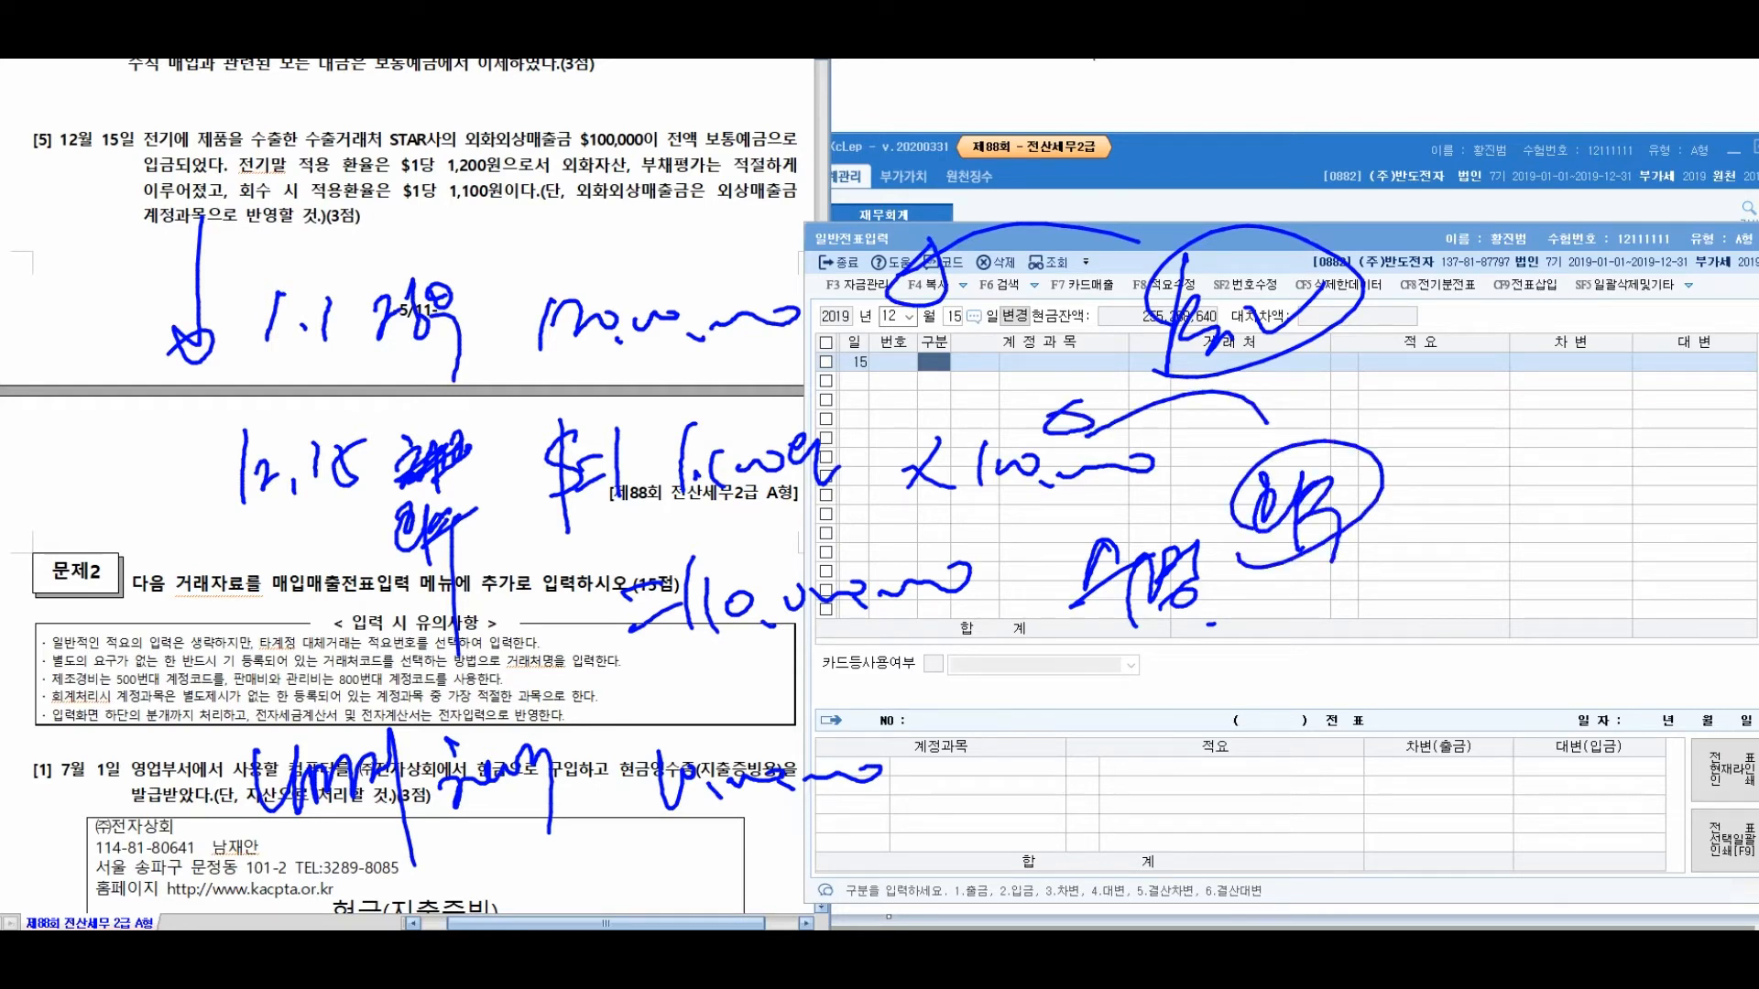
{"action": "mouse_move", "coordinate": [971, 692]}
{"action": "left_mouse_down"}
{"action": "mouse_move", "coordinate": [952, 724]}
{"action": "mouse_move", "coordinate": [986, 740]}
{"action": "left_mouse_up"}
{"action": "left_click_drag", "start_coordinate": [982, 671], "coordinate": [1006, 829]}
{"action": "left_click_drag", "start_coordinate": [997, 720], "coordinate": [1015, 762]}
{"action": "mouse_move", "coordinate": [1032, 722]}
{"action": "left_mouse_down"}
{"action": "mouse_move", "coordinate": [1061, 749]}
{"action": "mouse_move", "coordinate": [1064, 791]}
{"action": "mouse_move", "coordinate": [1072, 740]}
{"action": "left_mouse_up"}
{"action": "left_click_drag", "start_coordinate": [1048, 753], "coordinate": [1081, 784]}
{"action": "left_click_drag", "start_coordinate": [1095, 712], "coordinate": [1099, 788]}
{"action": "mouse_move", "coordinate": [1106, 740]}
{"action": "left_mouse_down"}
{"action": "mouse_move", "coordinate": [1132, 772]}
{"action": "mouse_move", "coordinate": [1213, 741]}
{"action": "left_mouse_up"}
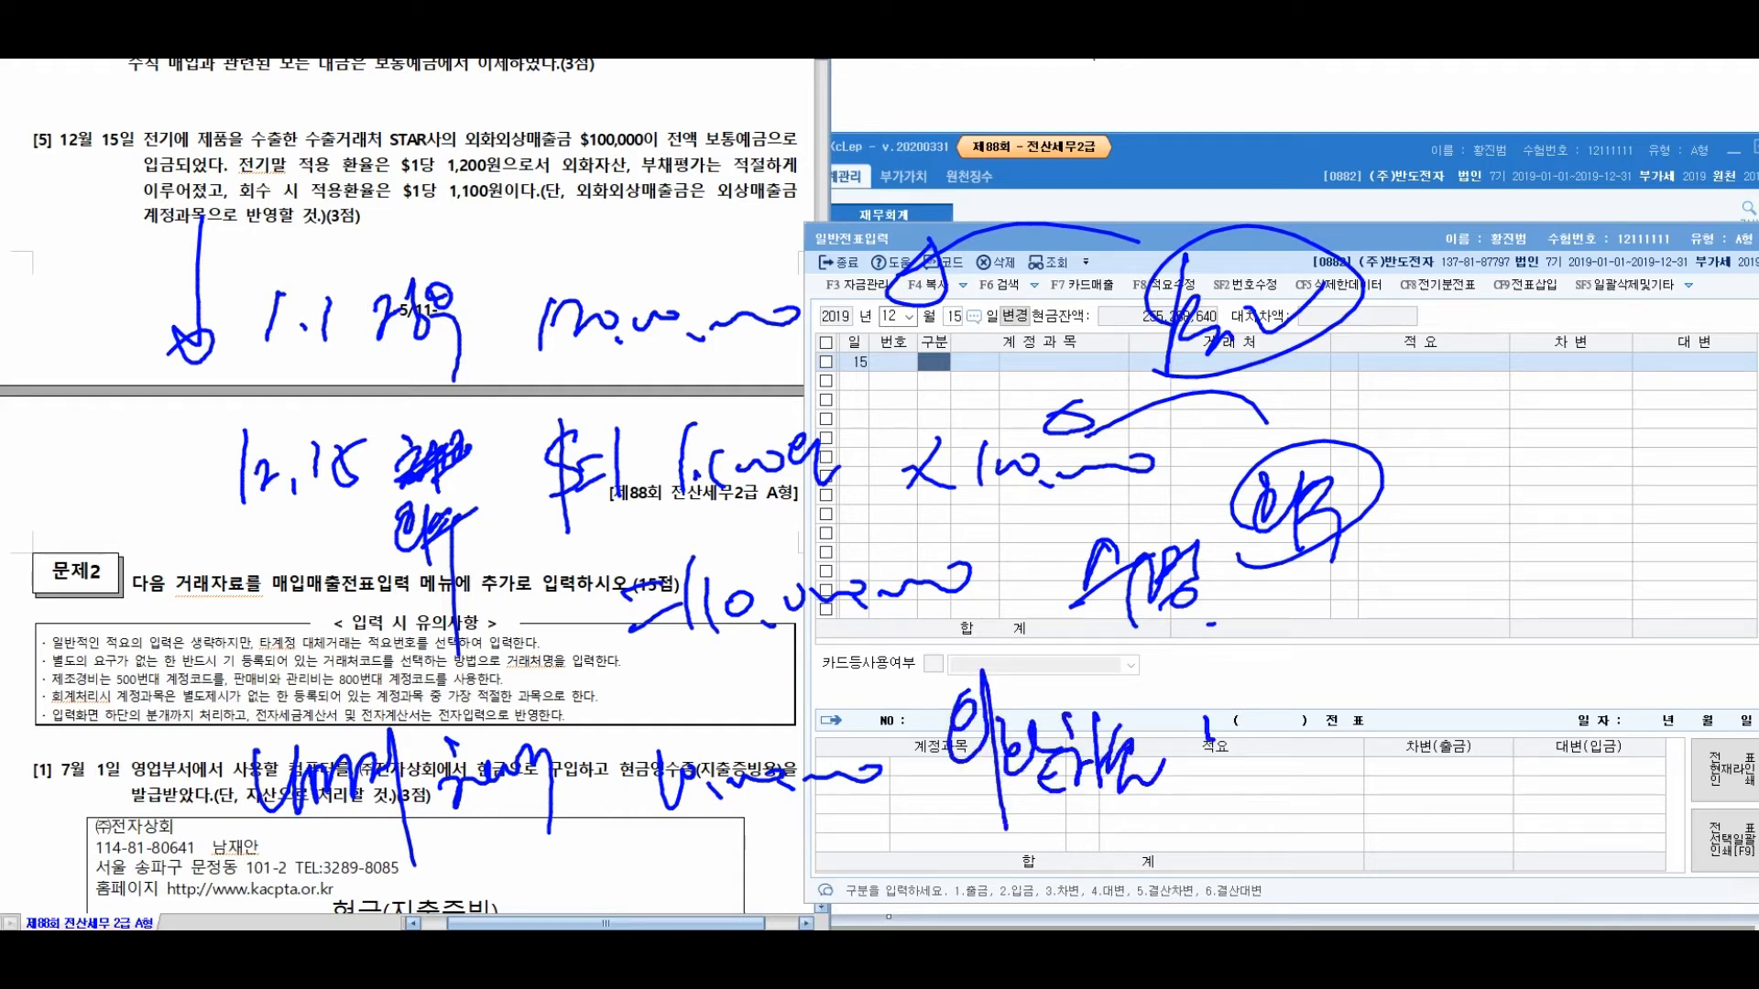
{"action": "mouse_move", "coordinate": [958, 857]}
{"action": "left_mouse_down"}
{"action": "mouse_move", "coordinate": [1219, 665]}
{"action": "mouse_move", "coordinate": [1095, 790]}
{"action": "left_mouse_up"}
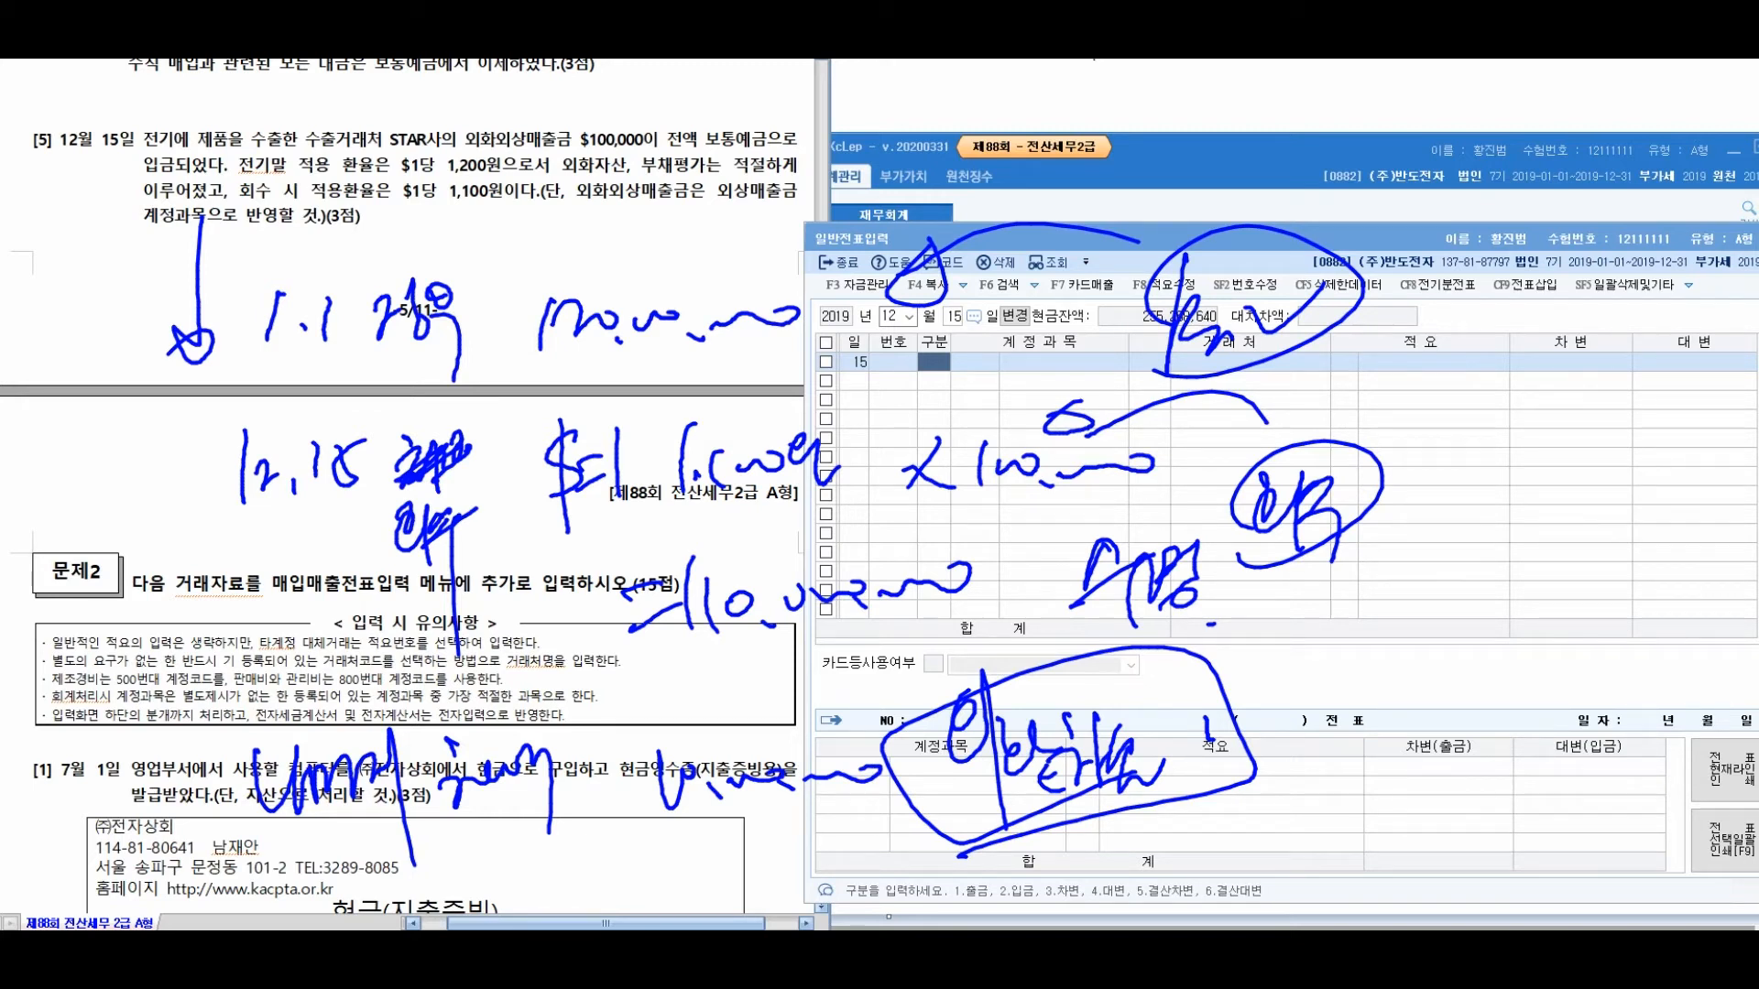
{"action": "key", "text": "Escape"}
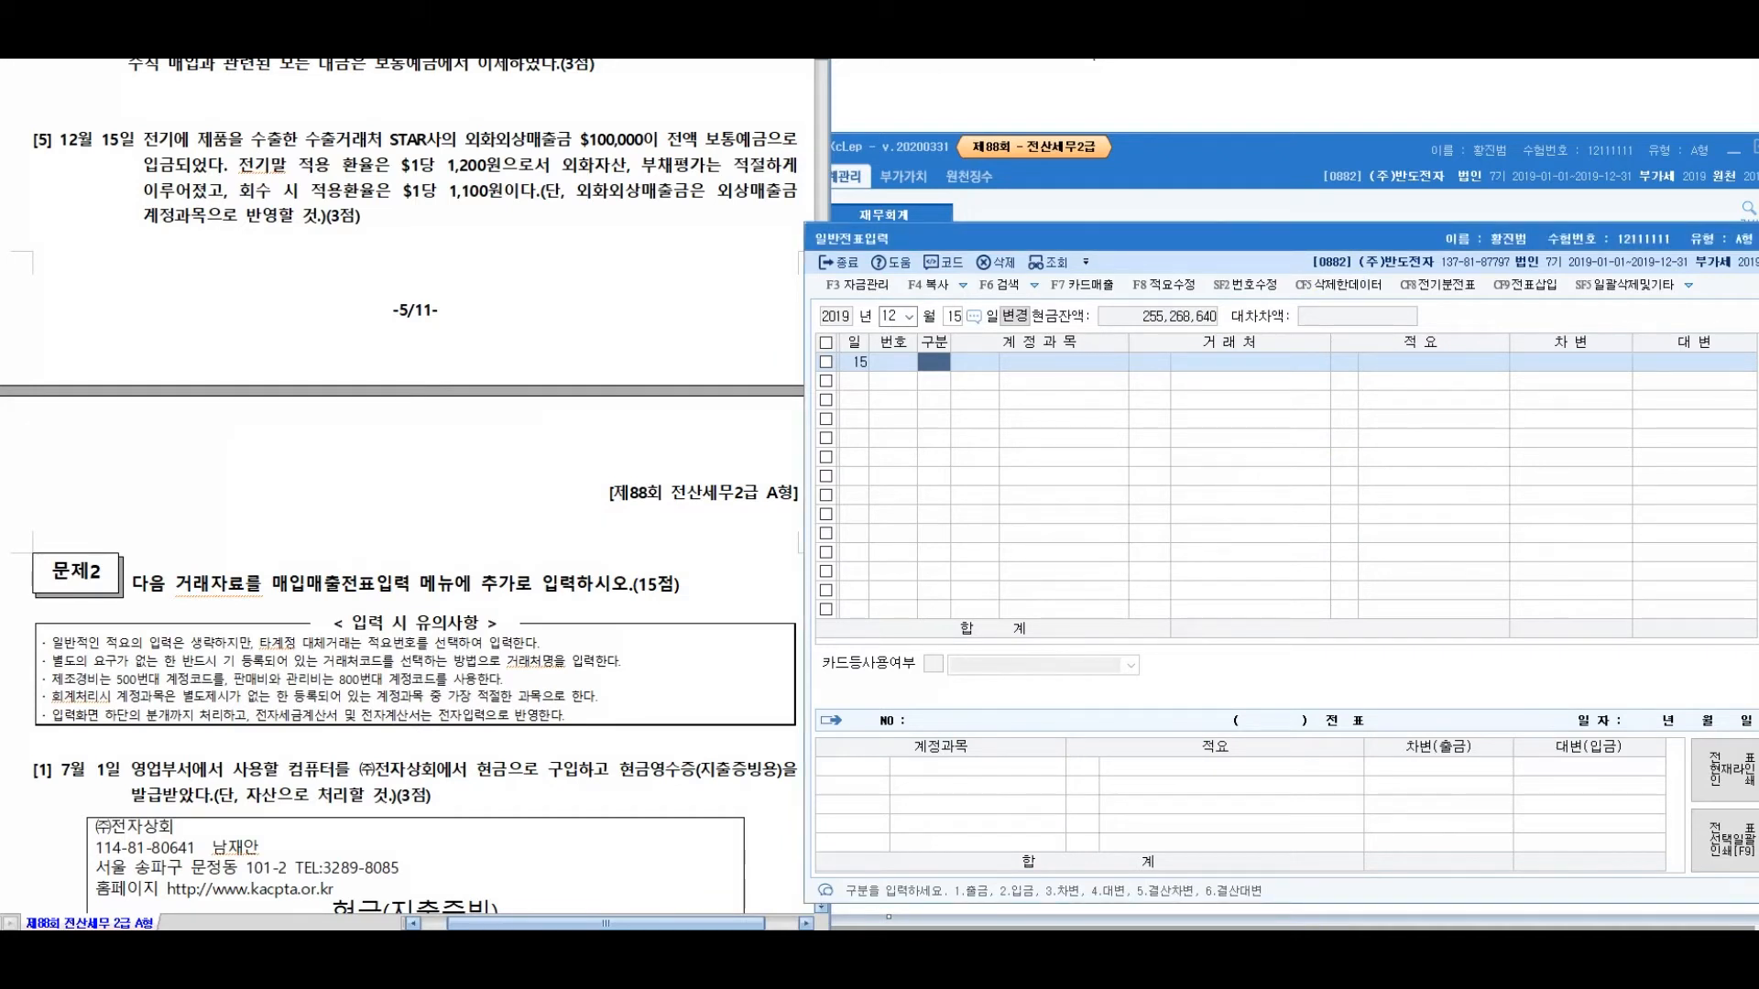
Enter a 차변 line with the account 103 보통예금, the 거래처 STAR and an amount of 110,000,000.
{"action": "type", "text": "3"}
{"action": "key", "text": "Return"}
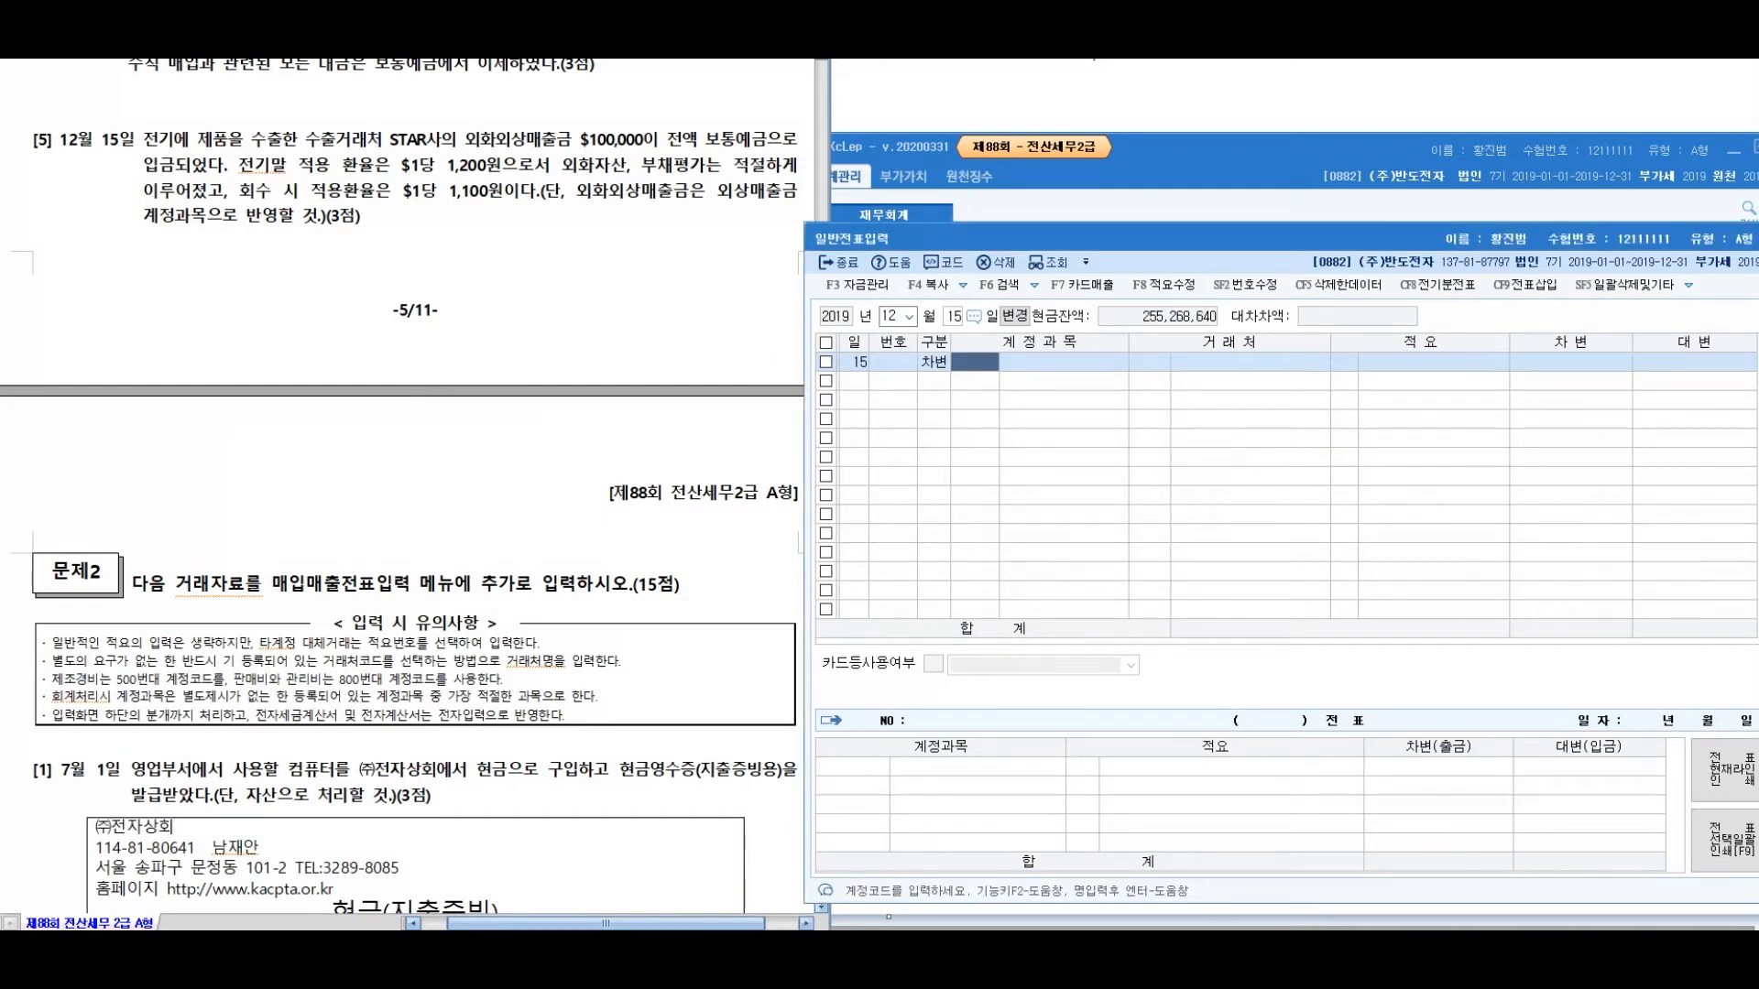
{"action": "type", "text": "103"}
{"action": "key", "text": "Return"}
{"action": "key", "text": "Return"}
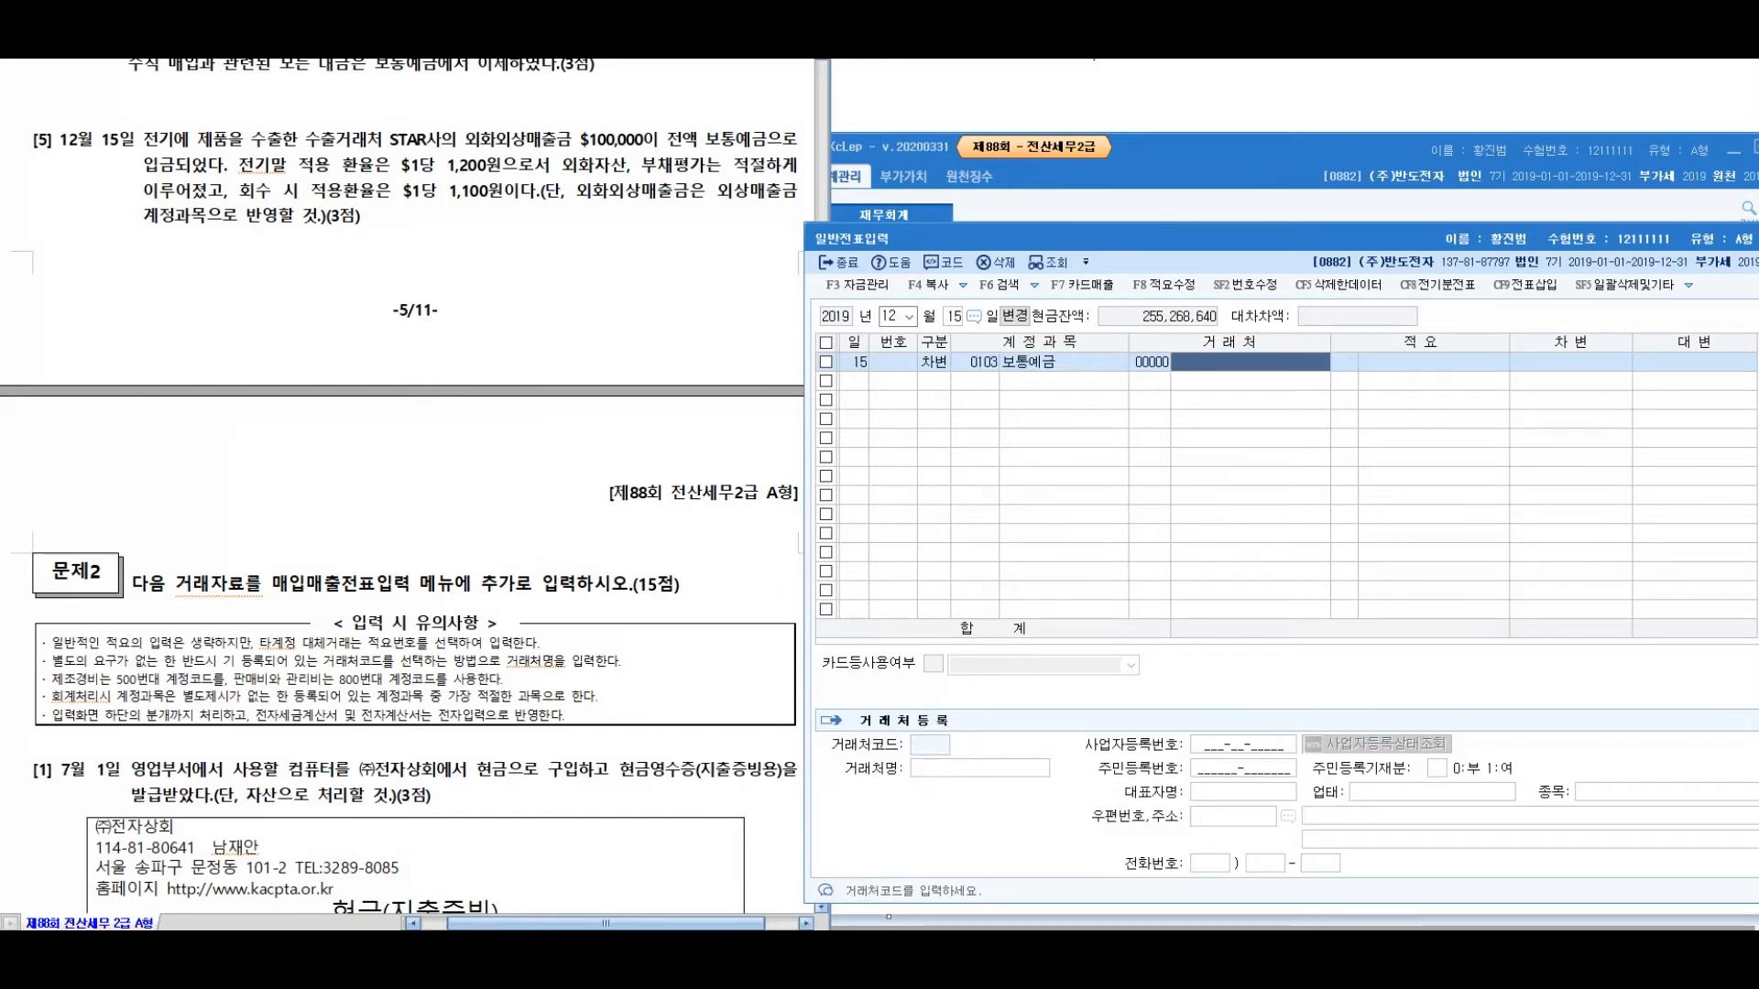
{"action": "type", "text": "STAR"}
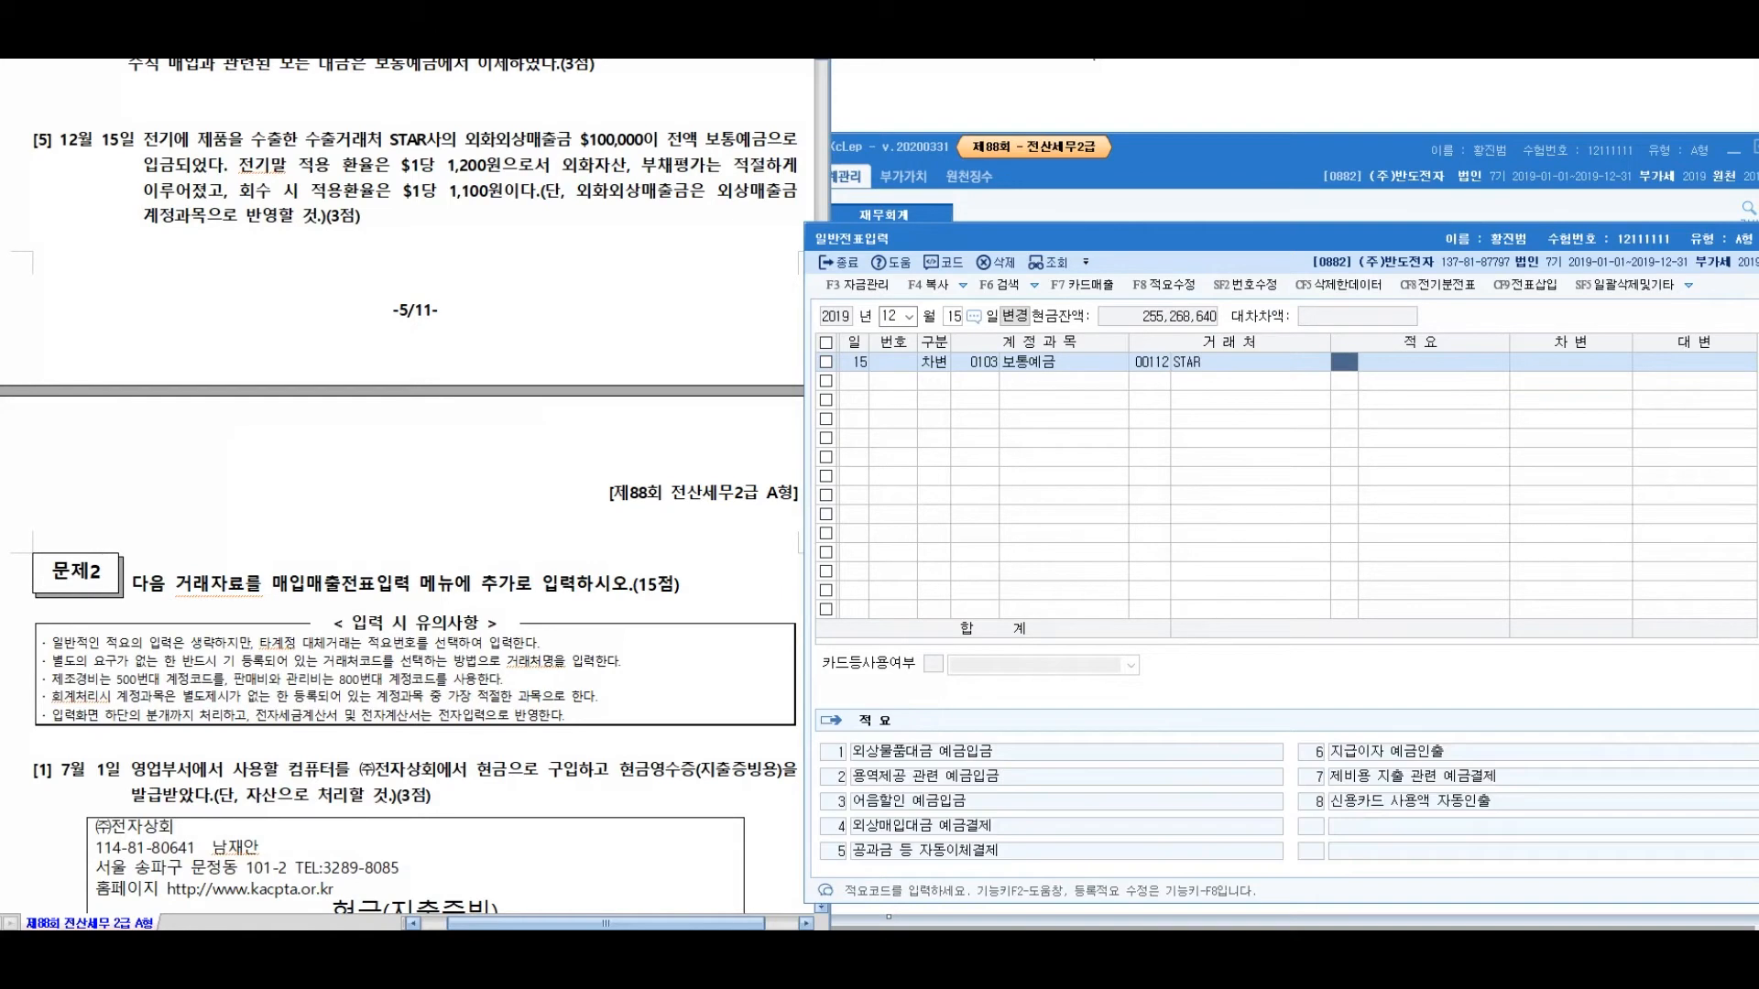
{"action": "key", "text": "Return"}
{"action": "key", "text": "Return"}
{"action": "type", "text": "110000000"}
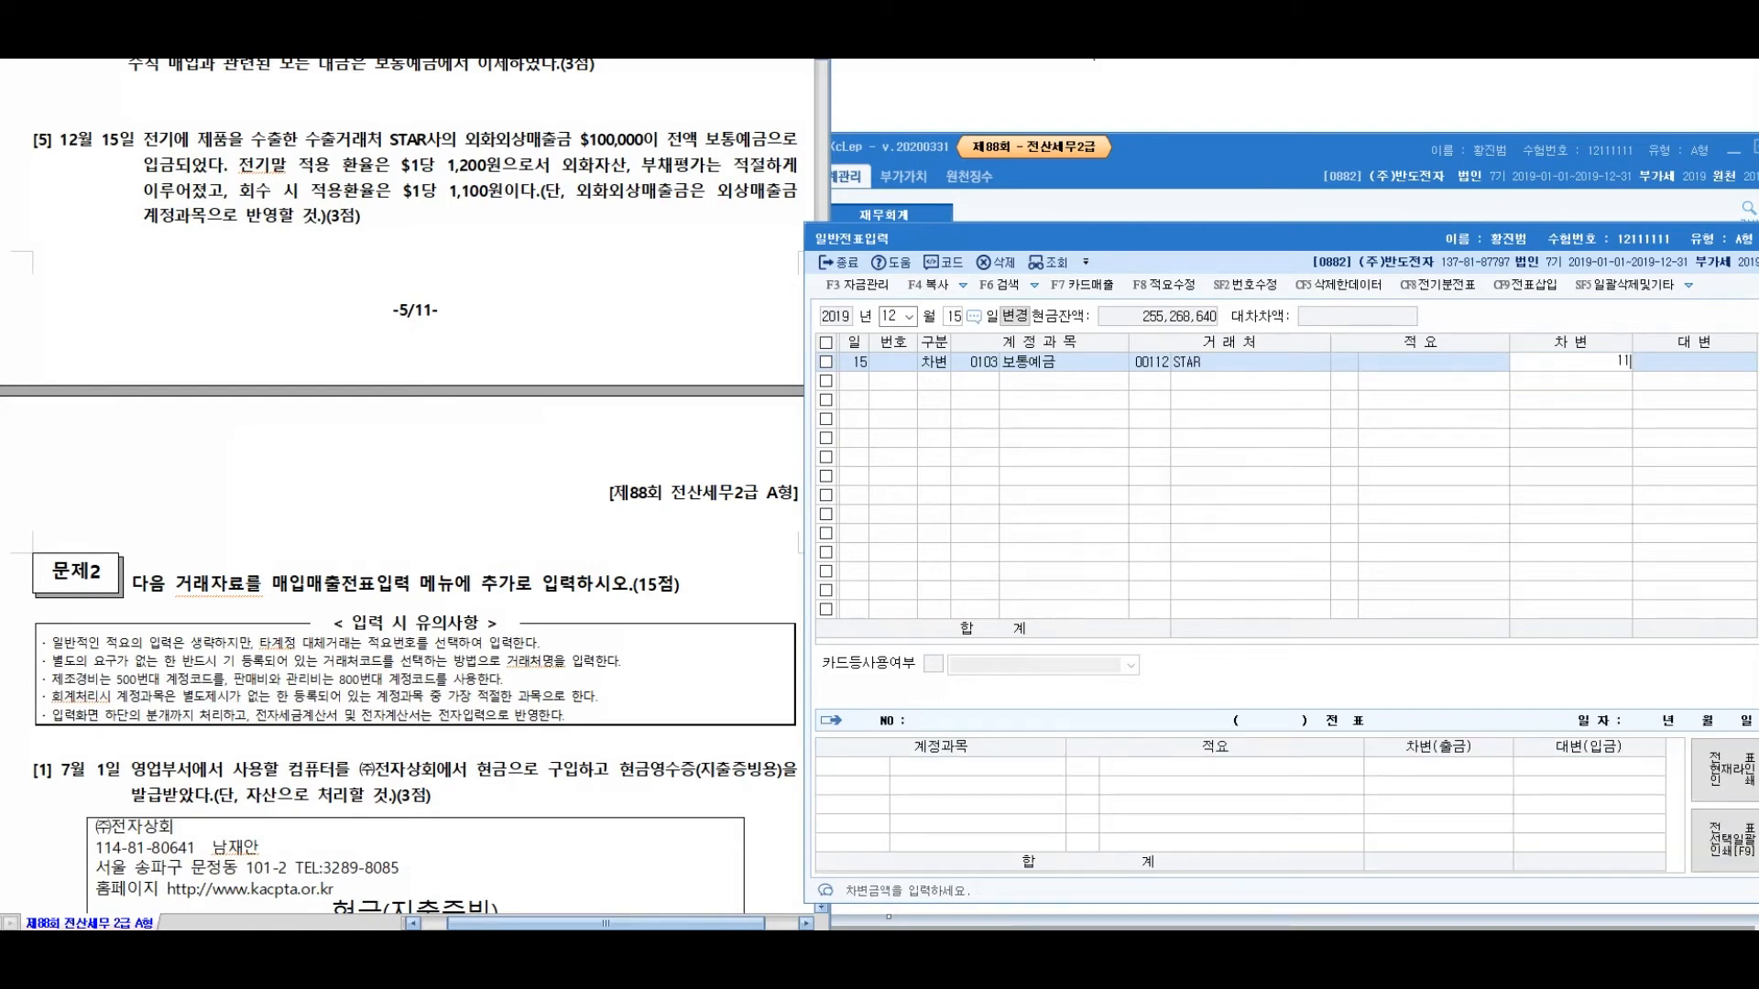
{"action": "key", "text": "Return"}
Add a second 차변 line and look up 외환차손 as its account.
{"action": "type", "text": "3"}
{"action": "key", "text": "F2"}
{"action": "type", "text": "D"}
{"action": "key", "text": "BackSpace"}
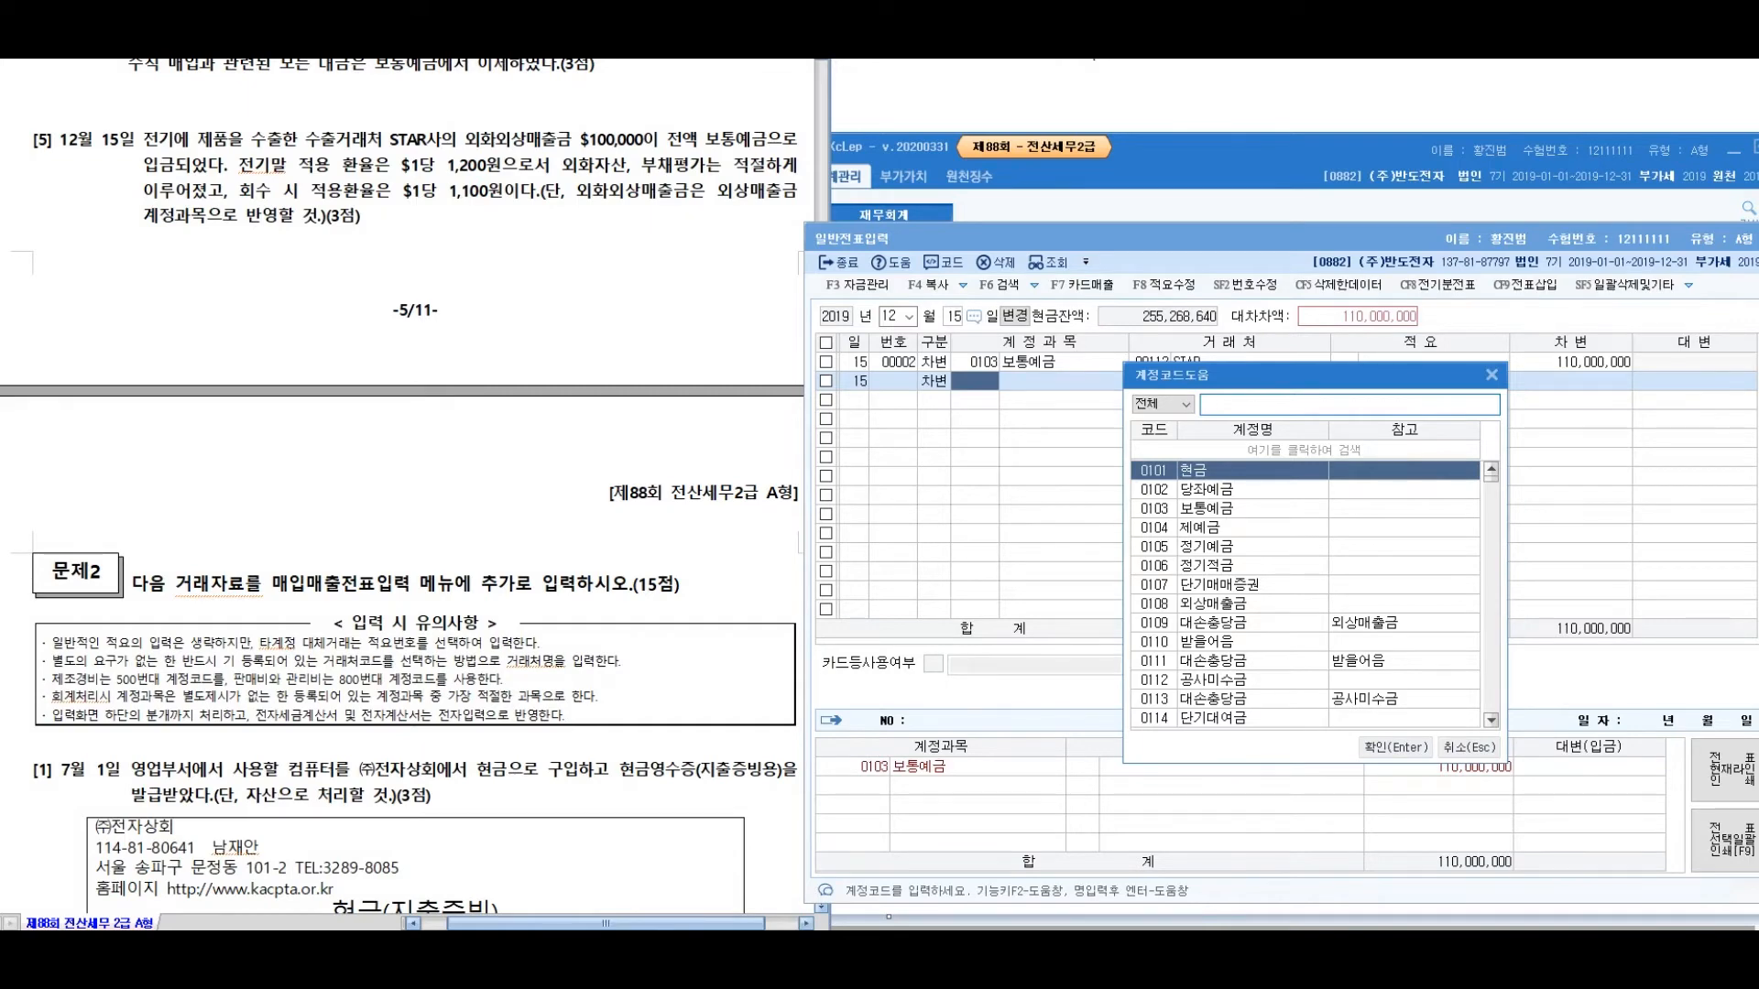
{"action": "type", "text": "오류"}
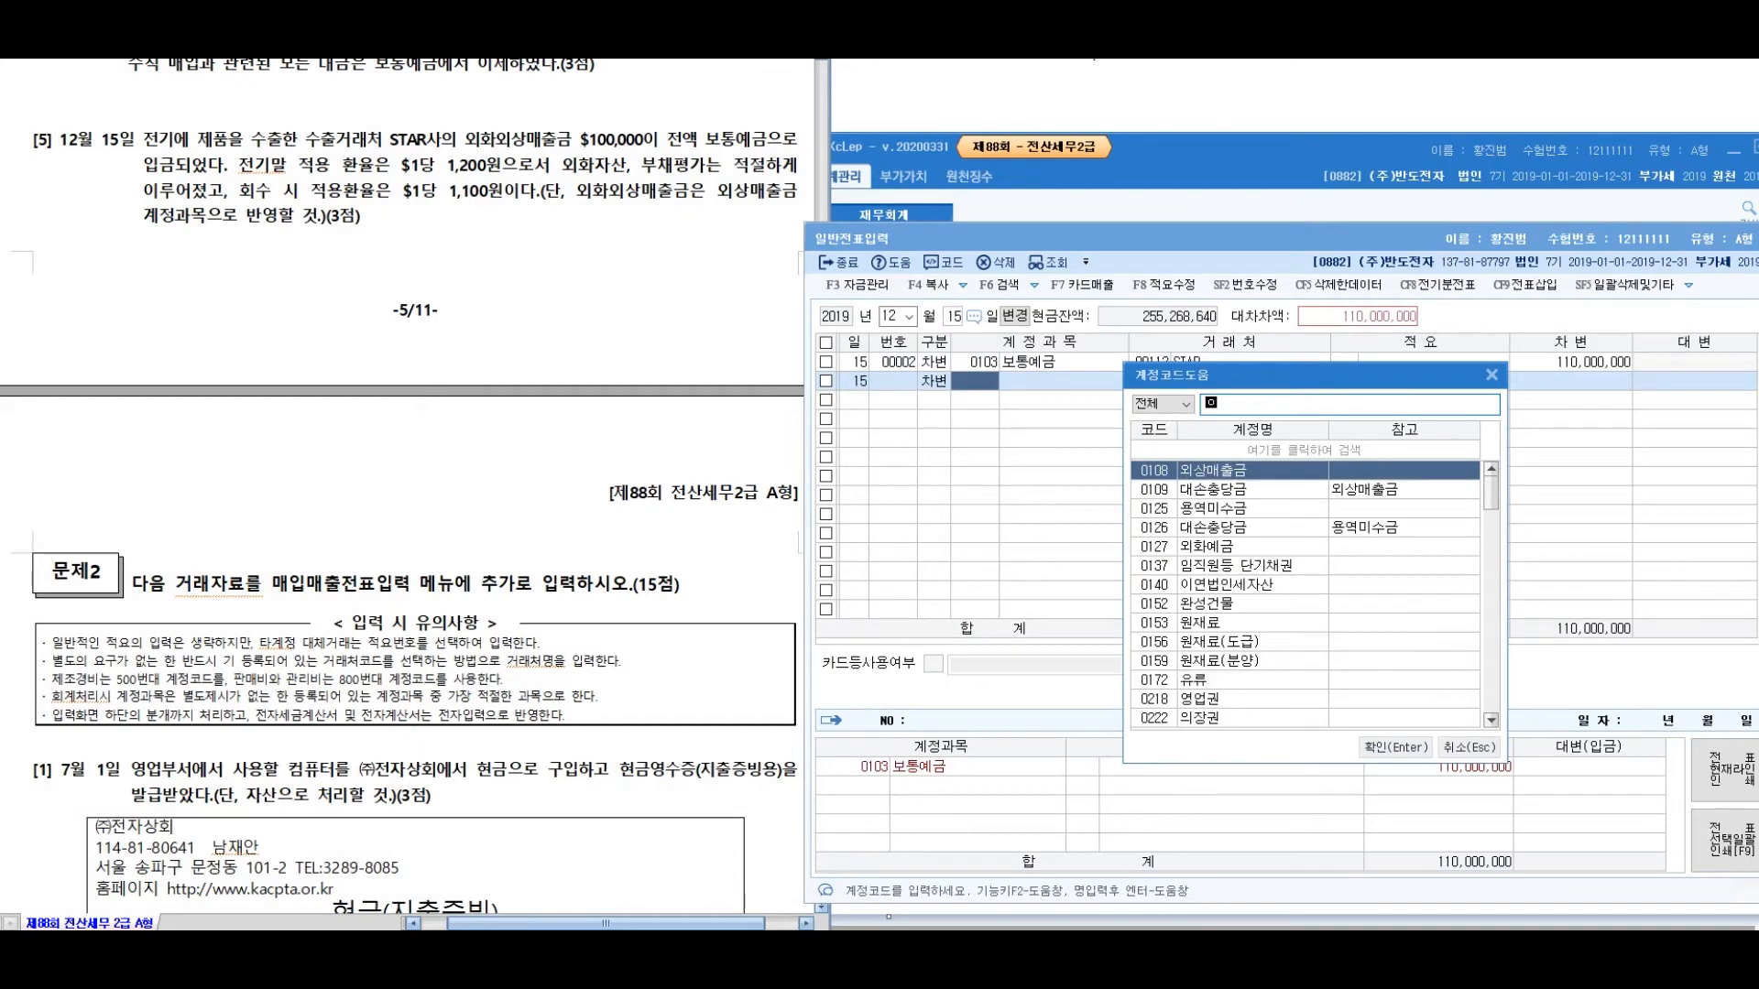
{"action": "key", "text": "BackSpace"}
{"action": "key", "text": "BackSpace"}
{"action": "key", "text": "BackSpace"}
{"action": "key", "text": "BackSpace"}
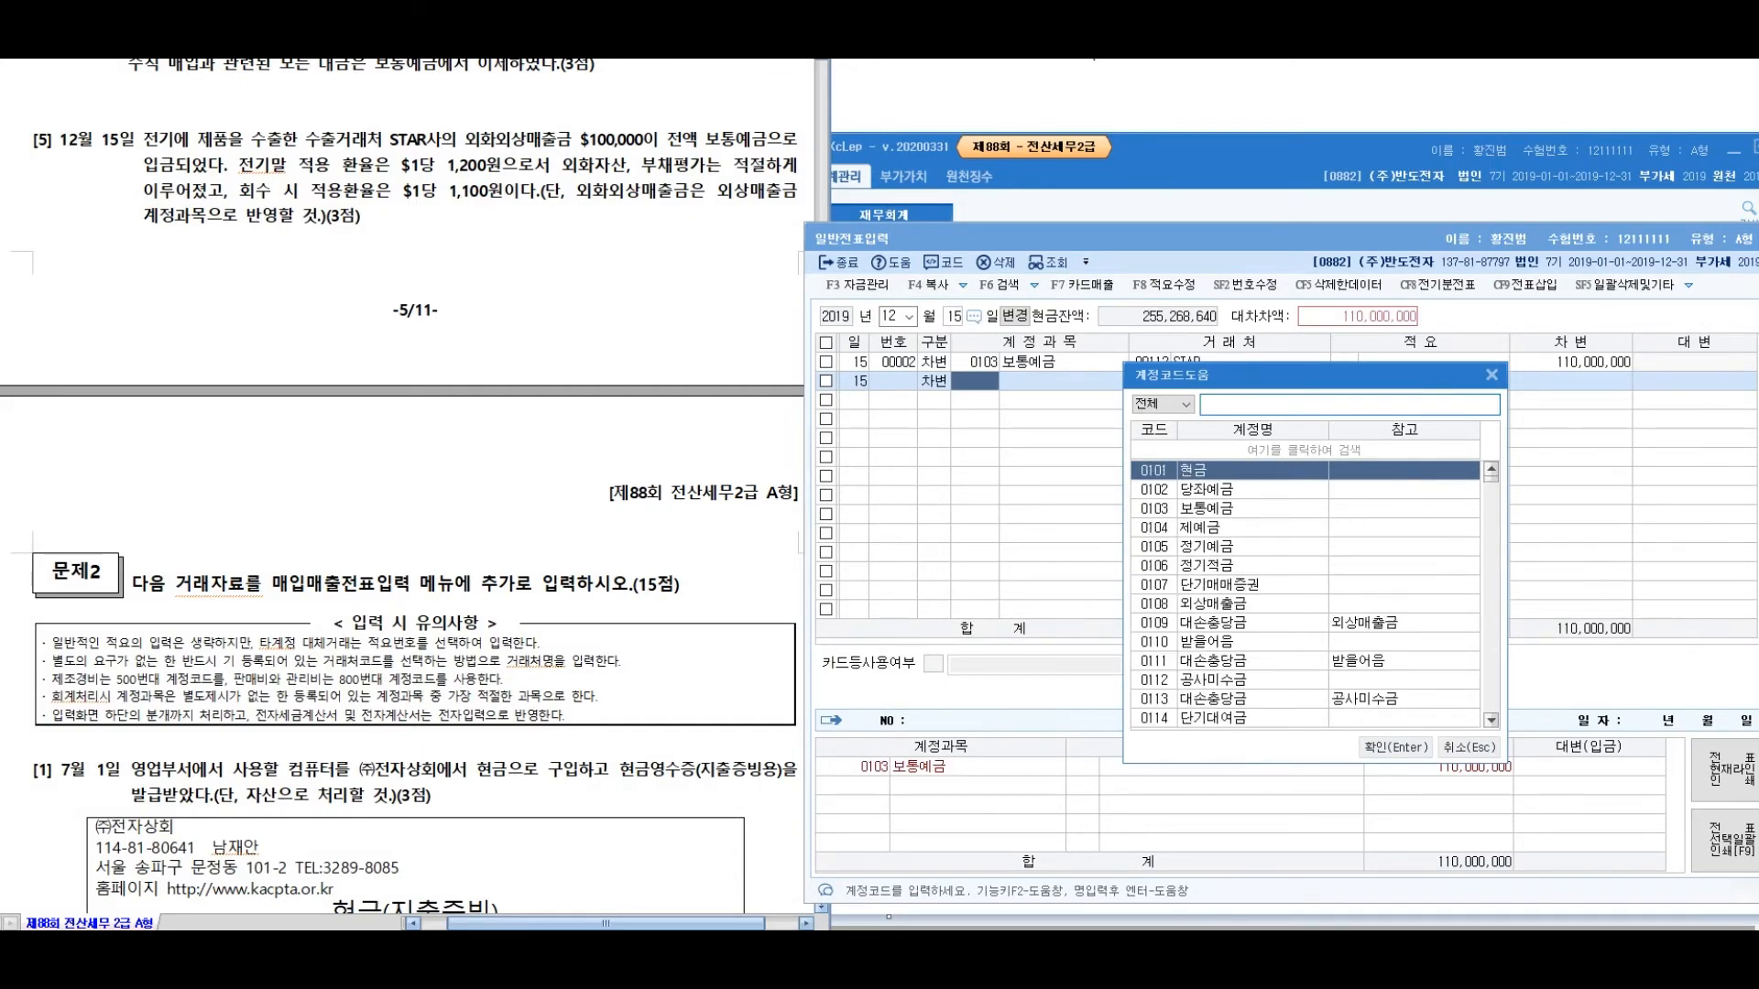
{"action": "type", "text": "외환차손"}
{"action": "key", "text": "Return"}
{"action": "key", "text": "Return"}
Complete the 외환차손 line with the 거래처 code 112 (STAR) and a 차변 amount of 10,000,000.
{"action": "key", "text": "Left"}
{"action": "type", "text": "112"}
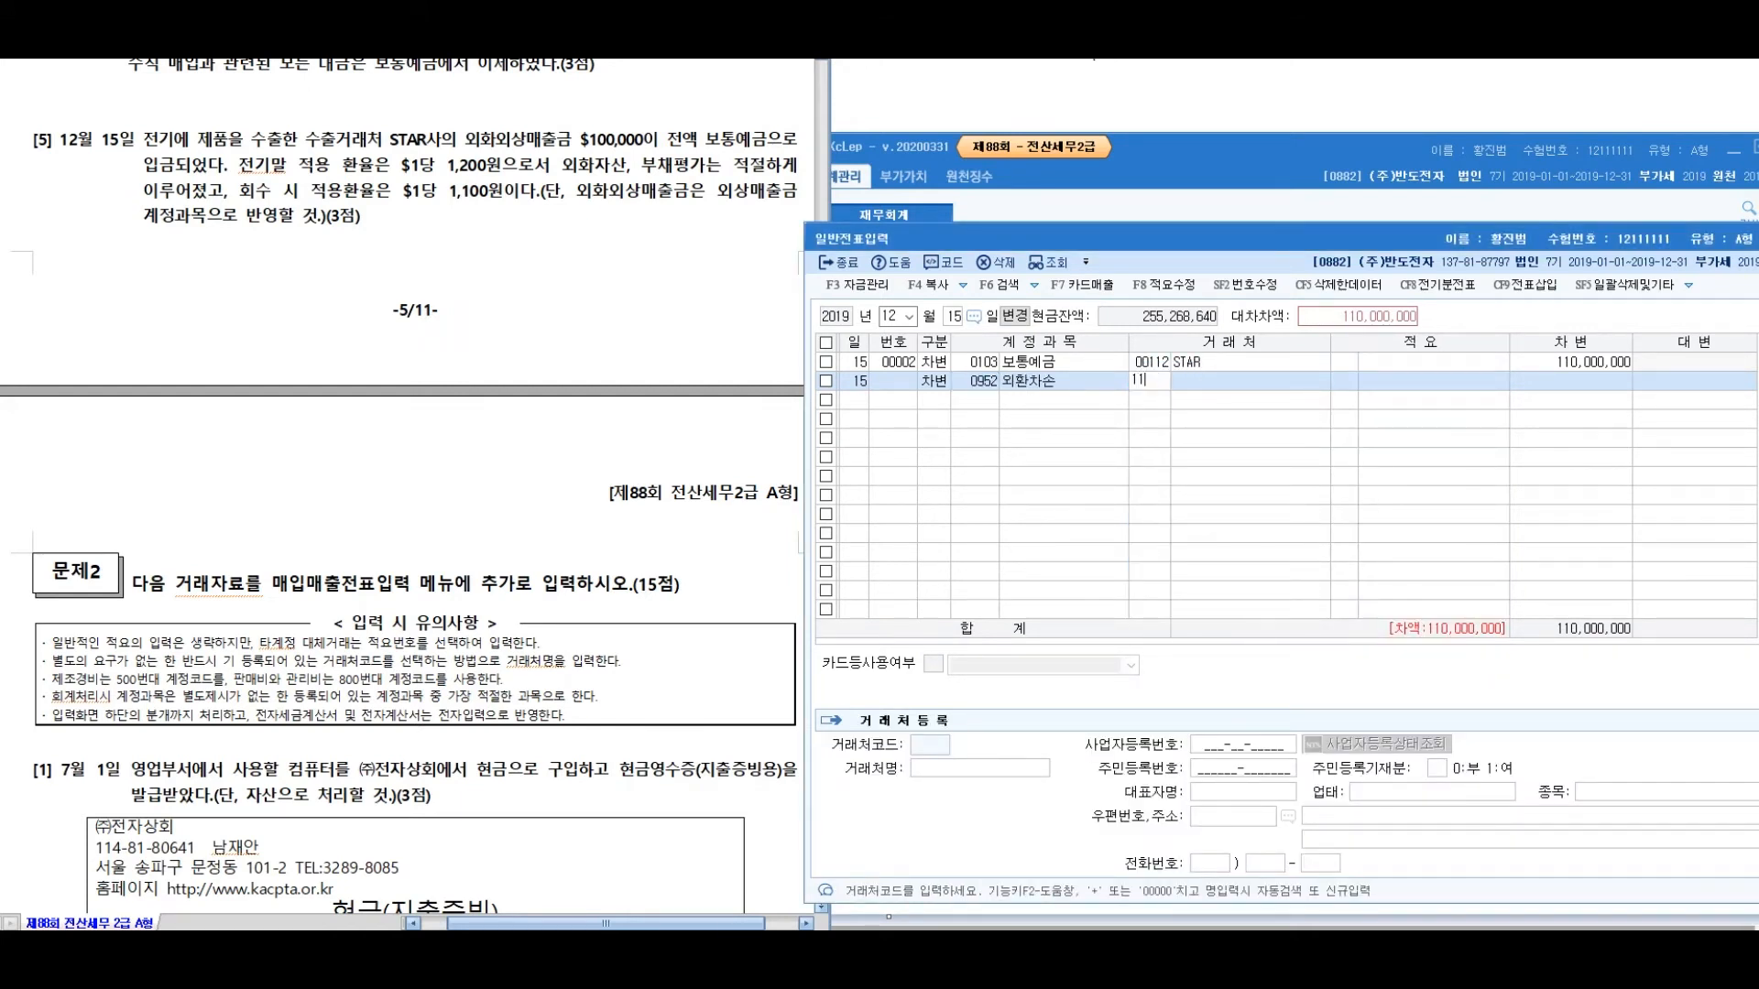
{"action": "key", "text": "Return"}
{"action": "key", "text": "Return"}
{"action": "type", "text": "10000000"}
{"action": "key", "text": "Return"}
{"action": "key", "text": "Return"}
Add a 대변 line with the account 108 외상매출금, the 거래처 code 112 (STAR) and an amount of 120,000,000.
{"action": "type", "text": "4"}
{"action": "key", "text": "Return"}
{"action": "type", "text": "108"}
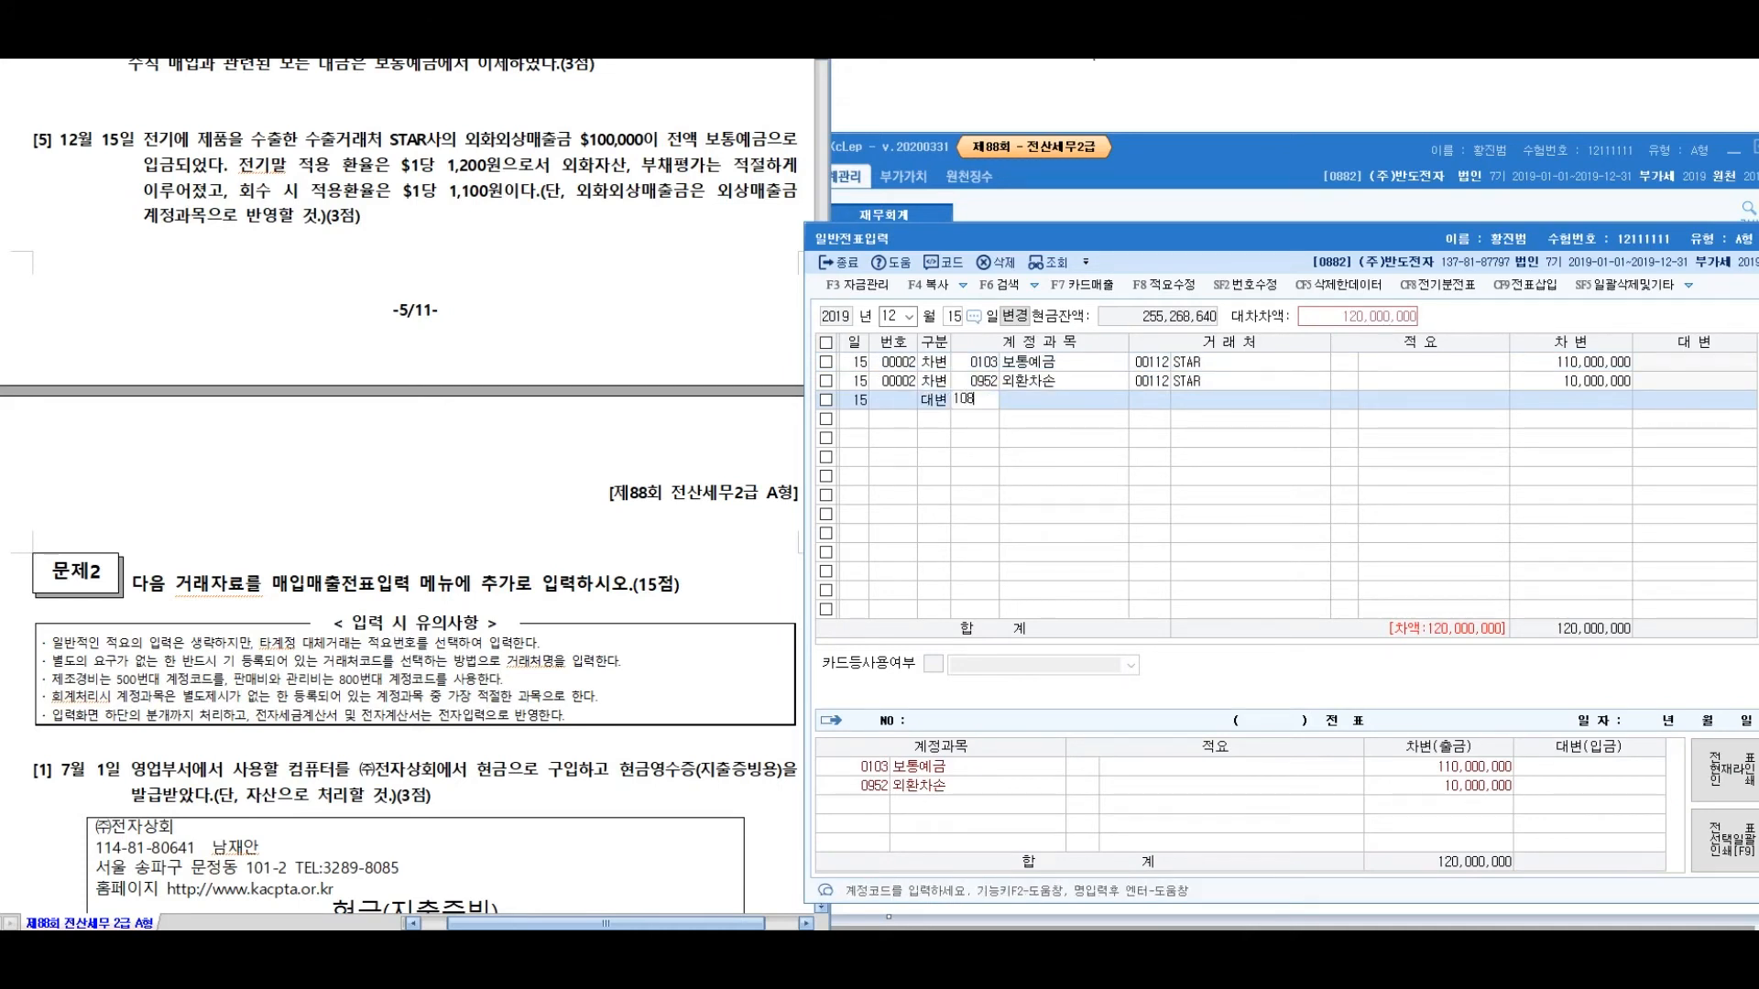
{"action": "key", "text": "Return"}
{"action": "type", "text": "112"}
{"action": "key", "text": "Return"}
{"action": "key", "text": "Return"}
{"action": "key", "text": "Return"}
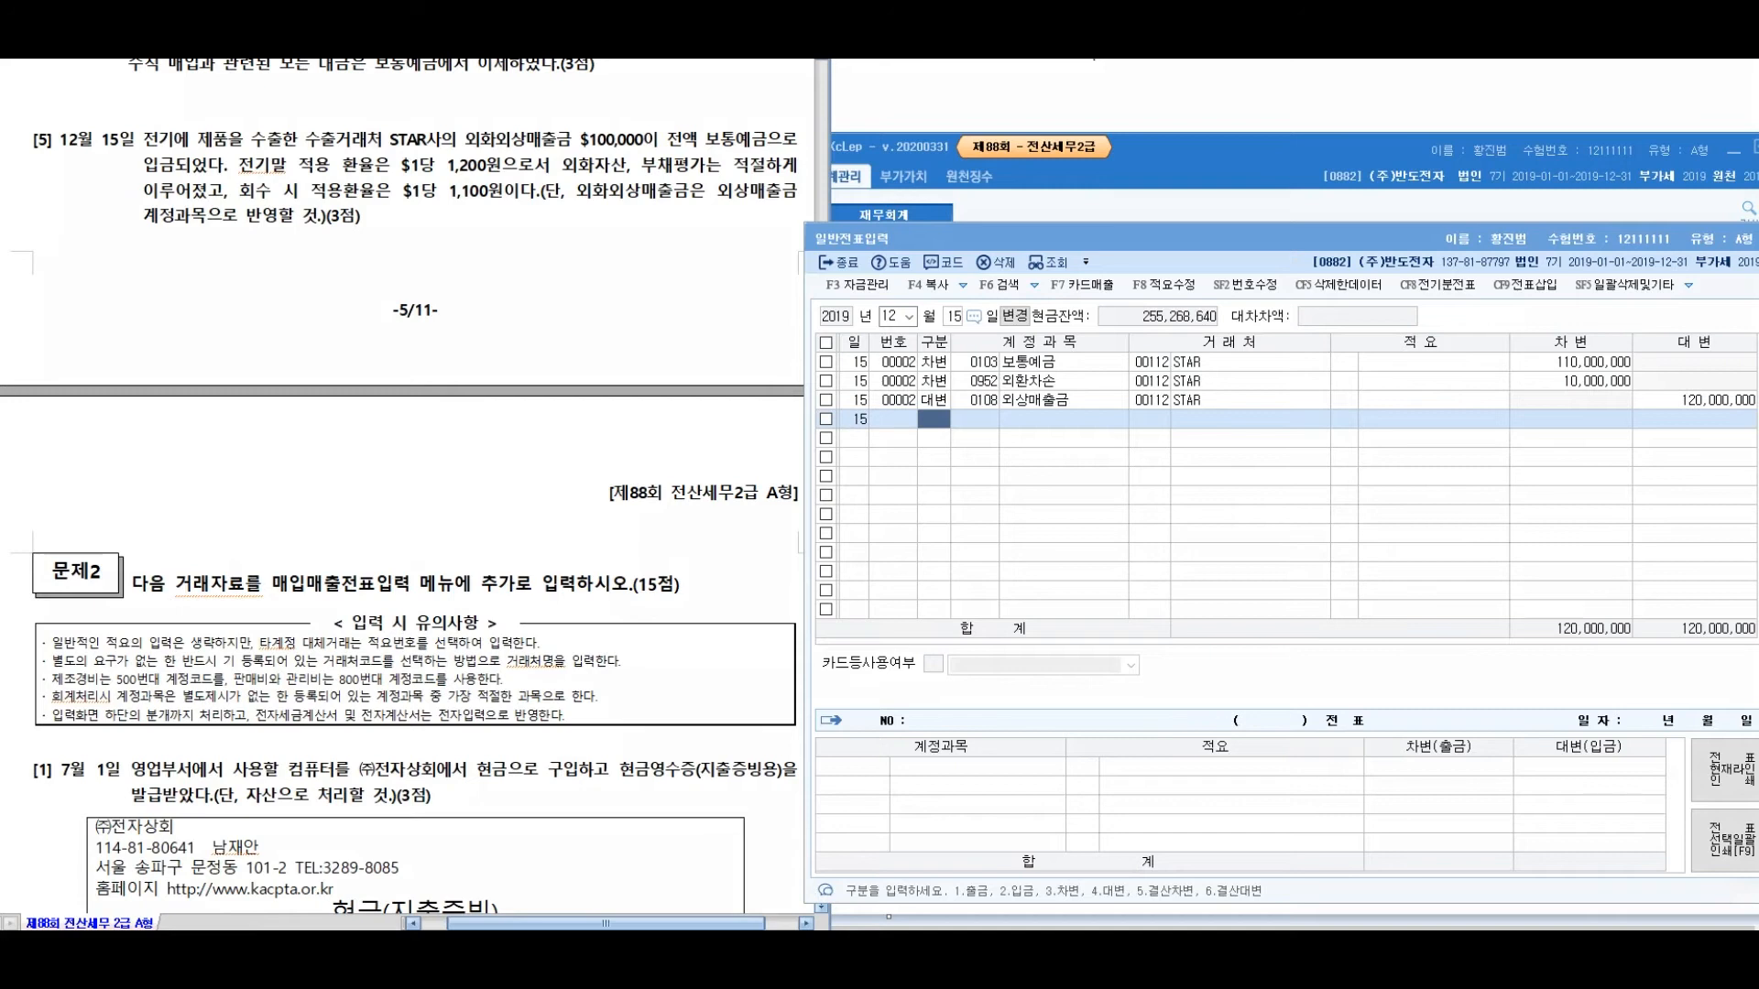
{"action": "mouse_move", "coordinate": [382, 188]}
{"action": "left_mouse_down"}
{"action": "mouse_move", "coordinate": [513, 174]}
{"action": "mouse_move", "coordinate": [357, 189]}
{"action": "mouse_move", "coordinate": [421, 179]}
{"action": "left_mouse_up"}
{"action": "left_click_drag", "start_coordinate": [602, 114], "coordinate": [603, 157]}
{"action": "mouse_move", "coordinate": [661, 105]}
{"action": "left_mouse_down"}
{"action": "mouse_move", "coordinate": [662, 165]}
{"action": "mouse_move", "coordinate": [756, 160]}
{"action": "left_mouse_up"}
{"action": "left_click_drag", "start_coordinate": [749, 91], "coordinate": [771, 163]}
{"action": "left_click_drag", "start_coordinate": [779, 101], "coordinate": [790, 223]}
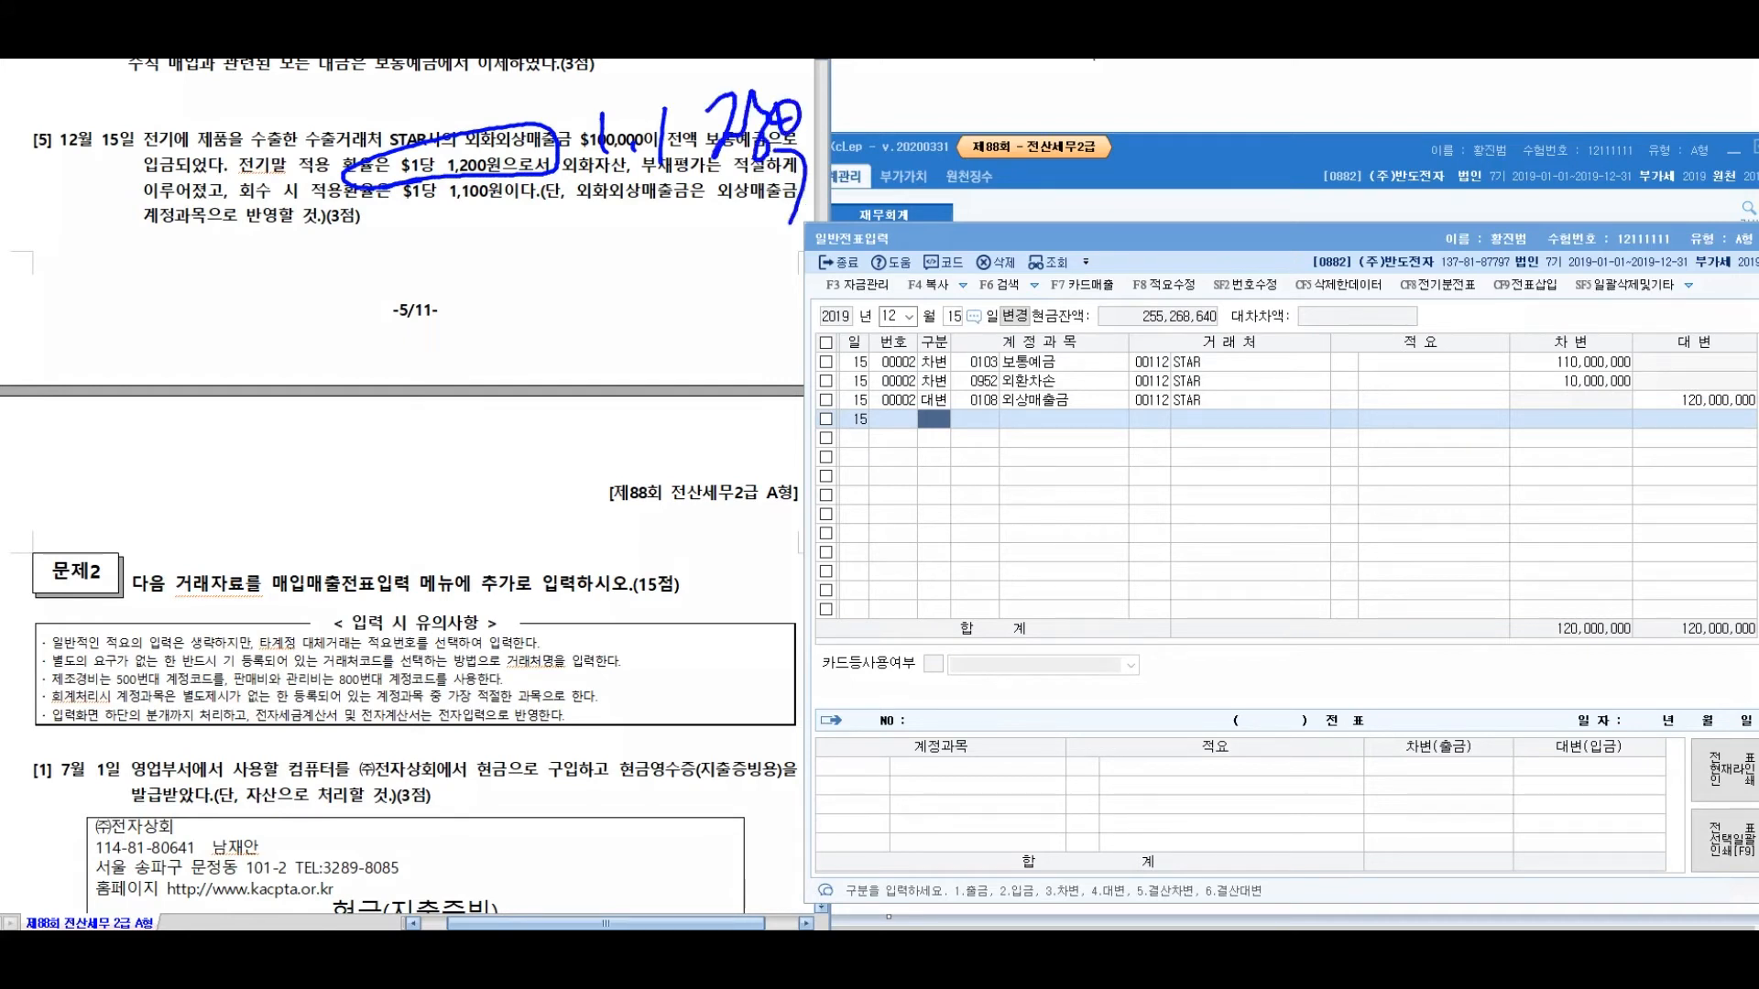
{"action": "mouse_move", "coordinate": [371, 220]}
{"action": "left_mouse_down"}
{"action": "mouse_move", "coordinate": [576, 200]}
{"action": "mouse_move", "coordinate": [542, 331]}
{"action": "left_mouse_up"}
{"action": "left_click_drag", "start_coordinate": [550, 310], "coordinate": [601, 368]}
{"action": "left_click_drag", "start_coordinate": [612, 302], "coordinate": [646, 341]}
{"action": "left_click_drag", "start_coordinate": [658, 265], "coordinate": [653, 380]}
{"action": "mouse_move", "coordinate": [676, 303]}
{"action": "left_mouse_down"}
{"action": "mouse_move", "coordinate": [675, 348]}
{"action": "mouse_move", "coordinate": [724, 357]}
{"action": "left_mouse_up"}
{"action": "left_click_drag", "start_coordinate": [770, 268], "coordinate": [792, 339]}
{"action": "mouse_move", "coordinate": [797, 271]}
{"action": "left_mouse_down"}
{"action": "mouse_move", "coordinate": [811, 350]}
{"action": "mouse_move", "coordinate": [866, 322]}
{"action": "left_mouse_up"}
{"action": "mouse_move", "coordinate": [875, 292]}
{"action": "left_mouse_down"}
{"action": "mouse_move", "coordinate": [871, 387]}
{"action": "mouse_move", "coordinate": [950, 316]}
{"action": "left_mouse_up"}
{"action": "mouse_move", "coordinate": [921, 293]}
{"action": "left_mouse_down"}
{"action": "mouse_move", "coordinate": [958, 325]}
{"action": "mouse_move", "coordinate": [960, 279]}
{"action": "left_mouse_up"}
{"action": "left_click_drag", "start_coordinate": [983, 259], "coordinate": [990, 281]}
{"action": "left_click_drag", "start_coordinate": [1009, 251], "coordinate": [970, 458]}
{"action": "left_click_drag", "start_coordinate": [426, 464], "coordinate": [445, 494]}
{"action": "left_click_drag", "start_coordinate": [415, 543], "coordinate": [469, 534]}
{"action": "mouse_move", "coordinate": [474, 517]}
{"action": "left_mouse_down"}
{"action": "mouse_move", "coordinate": [479, 553]}
{"action": "mouse_move", "coordinate": [548, 530]}
{"action": "mouse_move", "coordinate": [560, 641]}
{"action": "left_mouse_up"}
{"action": "left_click_drag", "start_coordinate": [644, 495], "coordinate": [652, 561]}
{"action": "mouse_move", "coordinate": [669, 512]}
{"action": "left_mouse_down"}
{"action": "mouse_move", "coordinate": [666, 532]}
{"action": "mouse_move", "coordinate": [702, 539]}
{"action": "left_mouse_up"}
{"action": "left_click_drag", "start_coordinate": [711, 523], "coordinate": [779, 507]}
{"action": "left_click_drag", "start_coordinate": [802, 515], "coordinate": [903, 458]}
{"action": "left_click_drag", "start_coordinate": [344, 599], "coordinate": [956, 518]}
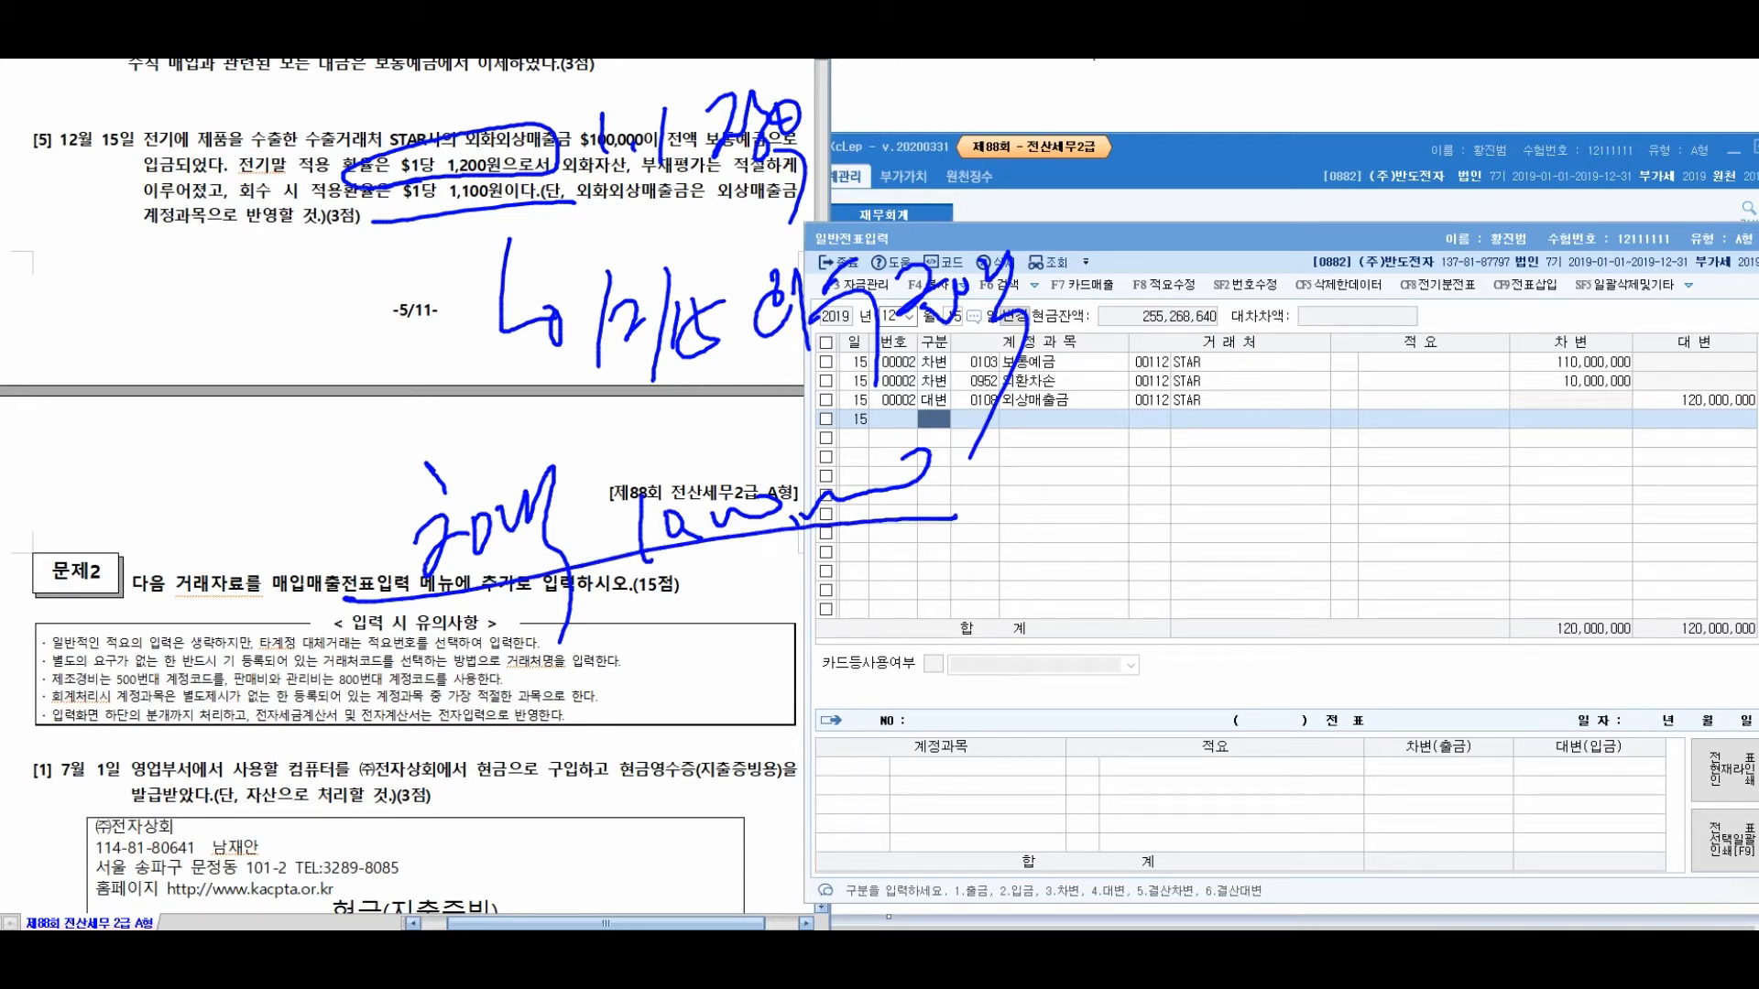
{"action": "mouse_move", "coordinate": [712, 607]}
{"action": "left_mouse_down"}
{"action": "mouse_move", "coordinate": [753, 611]}
{"action": "mouse_move", "coordinate": [757, 649]}
{"action": "left_mouse_up"}
{"action": "left_click_drag", "start_coordinate": [766, 575], "coordinate": [774, 710]}
{"action": "left_click_drag", "start_coordinate": [782, 618], "coordinate": [786, 656]}
{"action": "left_click_drag", "start_coordinate": [807, 603], "coordinate": [842, 683]}
{"action": "left_click_drag", "start_coordinate": [840, 605], "coordinate": [866, 661]}
{"action": "mouse_move", "coordinate": [888, 590]}
{"action": "left_mouse_down"}
{"action": "mouse_move", "coordinate": [887, 694]}
{"action": "mouse_move", "coordinate": [1006, 595]}
{"action": "left_mouse_up"}
{"action": "left_click_drag", "start_coordinate": [1038, 539], "coordinate": [1023, 700]}
{"action": "left_click_drag", "start_coordinate": [1054, 627], "coordinate": [1119, 601]}
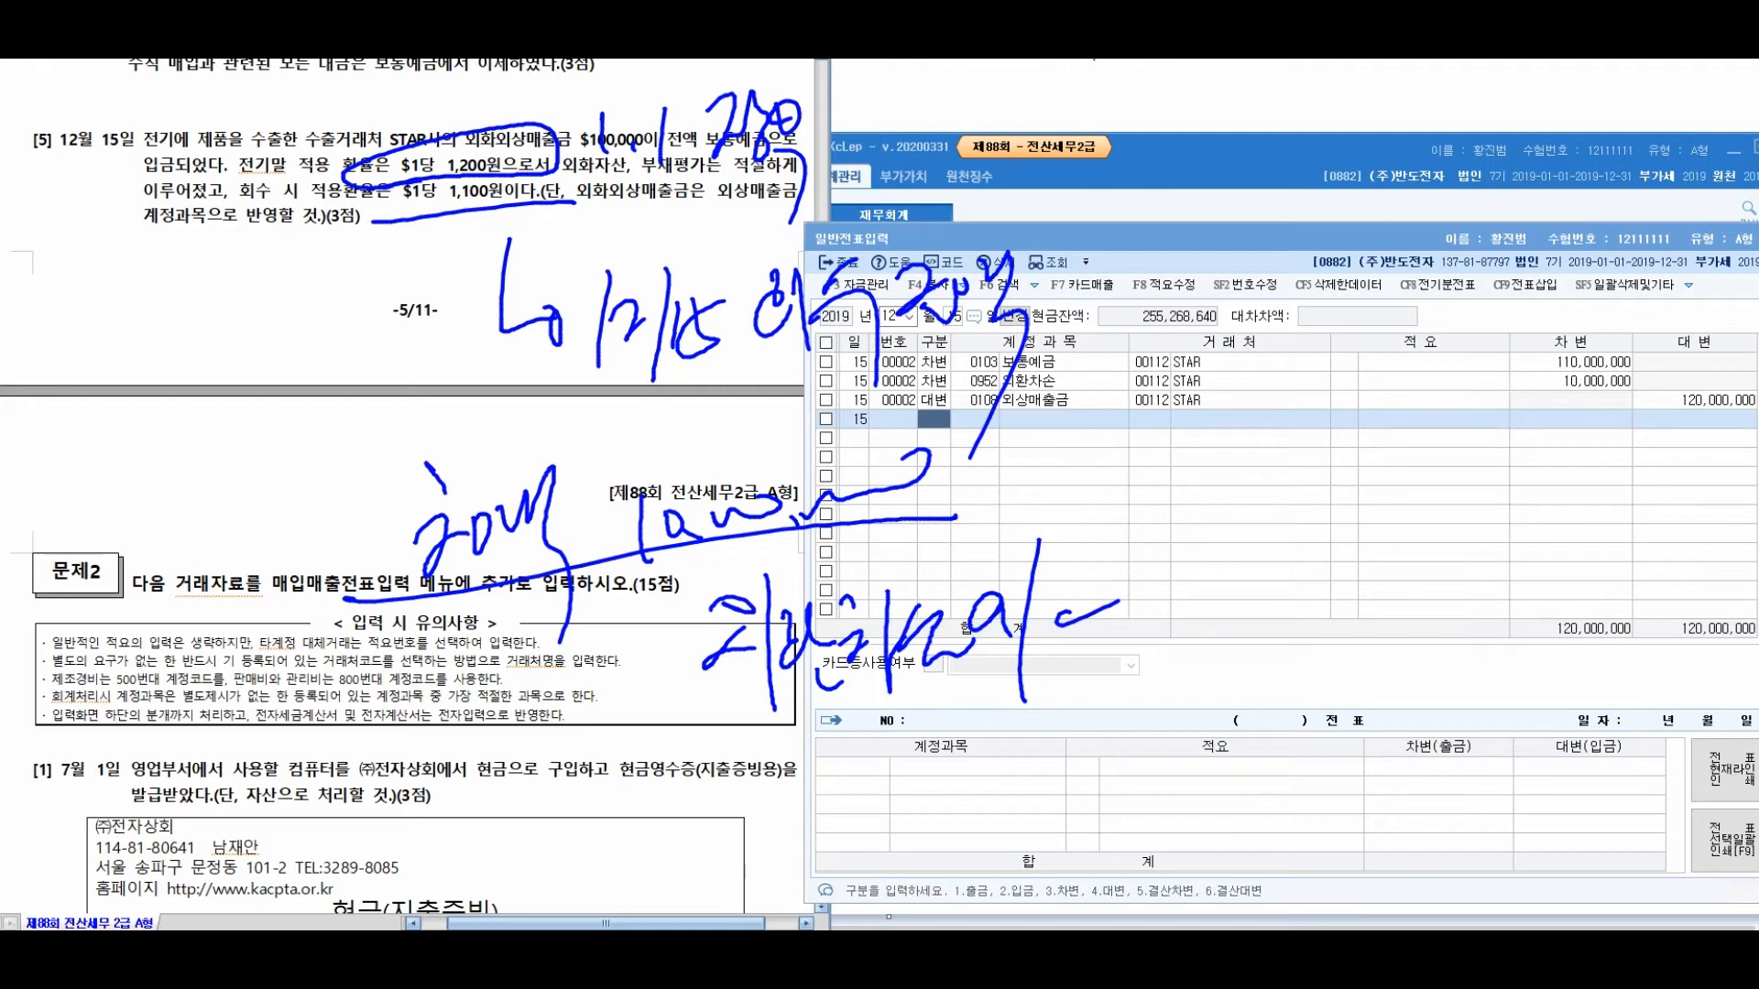
{"action": "key", "text": "Escape"}
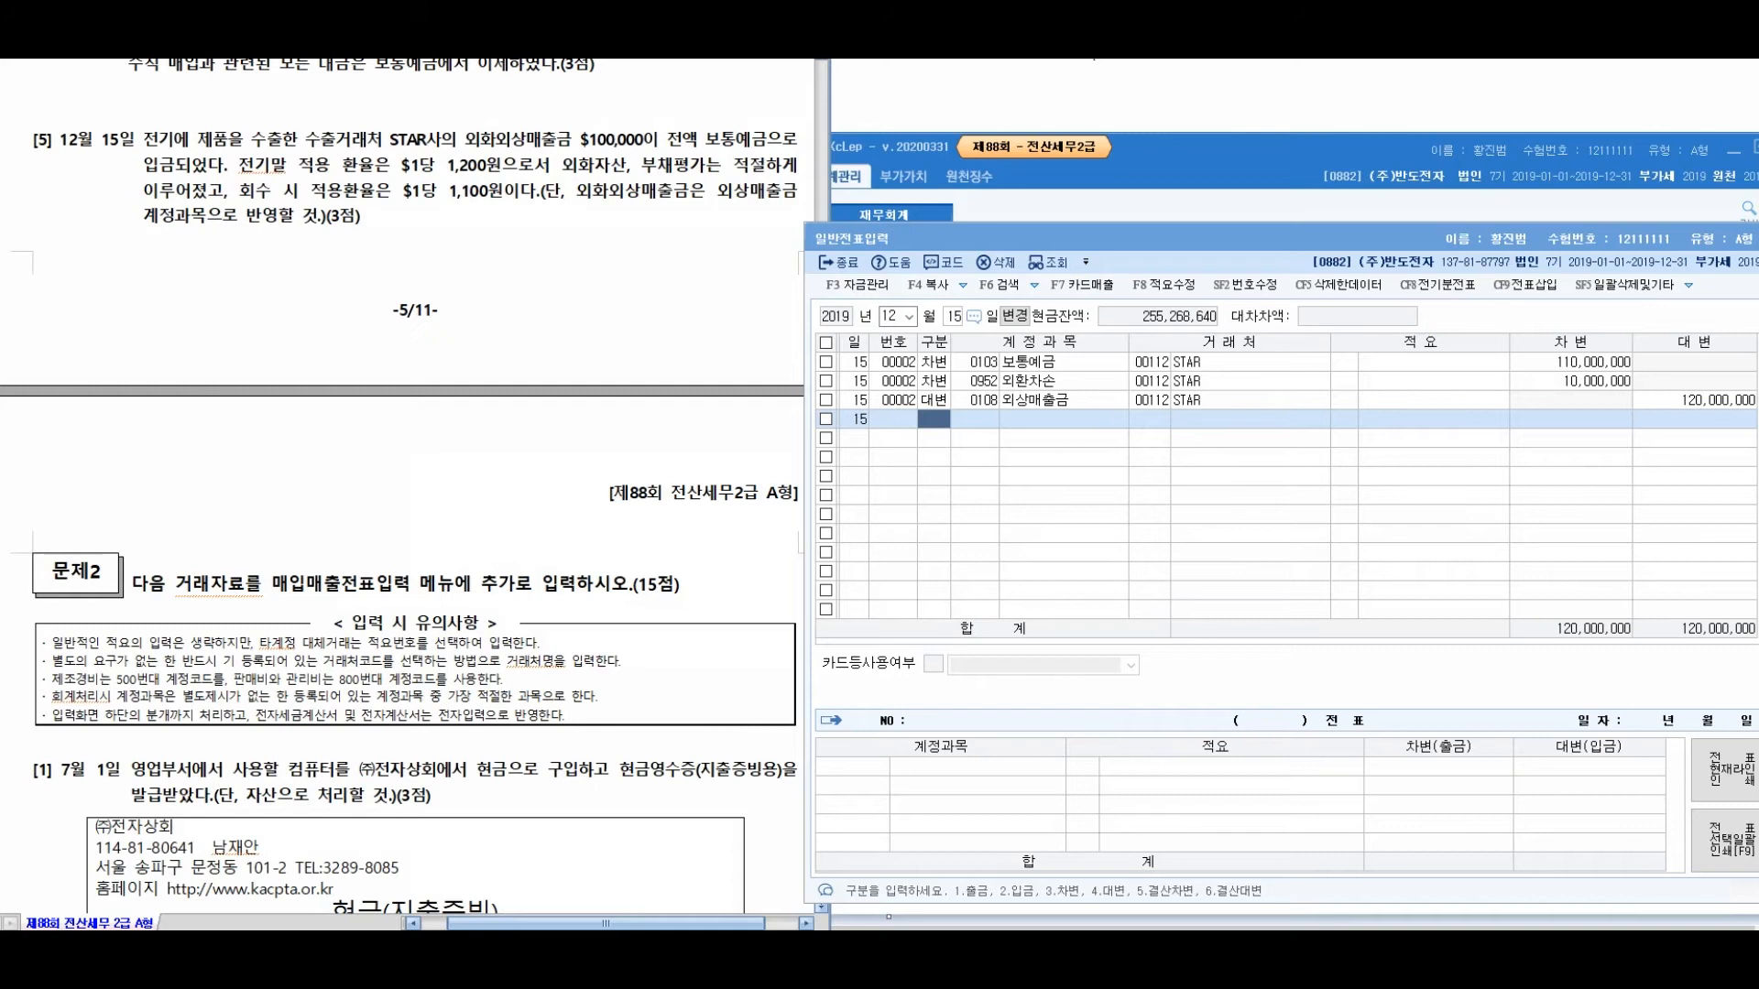
{"action": "mouse_move", "coordinate": [75, 174]}
{"action": "left_mouse_down"}
{"action": "mouse_move", "coordinate": [208, 396]}
{"action": "mouse_move", "coordinate": [168, 376]}
{"action": "left_mouse_up"}
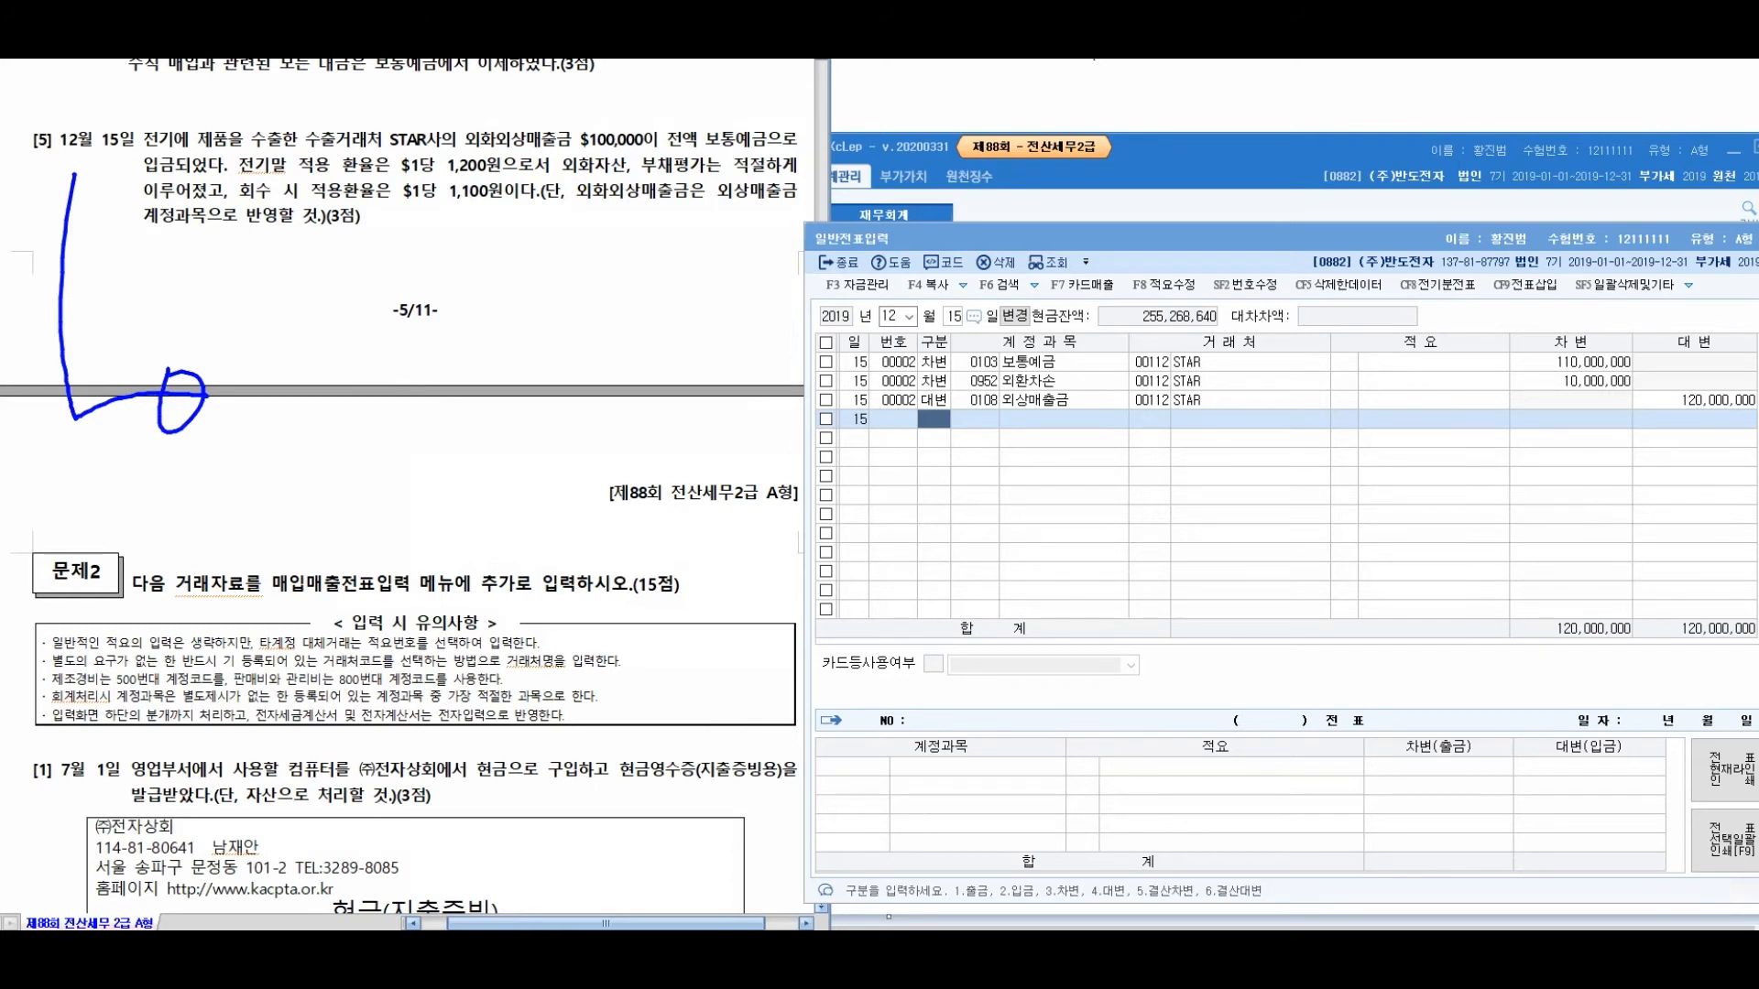
{"action": "left_click_drag", "start_coordinate": [266, 149], "coordinate": [290, 270]}
{"action": "left_click_drag", "start_coordinate": [291, 169], "coordinate": [317, 210]}
{"action": "left_click_drag", "start_coordinate": [331, 155], "coordinate": [344, 244]}
{"action": "mouse_move", "coordinate": [352, 171]}
{"action": "left_mouse_down"}
{"action": "mouse_move", "coordinate": [369, 166]}
{"action": "mouse_move", "coordinate": [374, 203]}
{"action": "left_mouse_up"}
{"action": "mouse_move", "coordinate": [388, 160]}
{"action": "left_mouse_down"}
{"action": "mouse_move", "coordinate": [388, 253]}
{"action": "mouse_move", "coordinate": [399, 210]}
{"action": "left_mouse_up"}
{"action": "left_click_drag", "start_coordinate": [417, 209], "coordinate": [437, 217]}
{"action": "mouse_move", "coordinate": [448, 174]}
{"action": "left_mouse_down"}
{"action": "mouse_move", "coordinate": [457, 195]}
{"action": "mouse_move", "coordinate": [448, 176]}
{"action": "left_mouse_up"}
{"action": "left_click_drag", "start_coordinate": [471, 135], "coordinate": [468, 311]}
{"action": "left_click_drag", "start_coordinate": [245, 533], "coordinate": [230, 570]}
{"action": "left_click_drag", "start_coordinate": [183, 606], "coordinate": [262, 598]}
{"action": "left_click_drag", "start_coordinate": [265, 504], "coordinate": [272, 677]}
{"action": "left_click_drag", "start_coordinate": [275, 579], "coordinate": [300, 609]}
{"action": "mouse_move", "coordinate": [314, 511]}
{"action": "left_mouse_down"}
{"action": "mouse_move", "coordinate": [306, 644]}
{"action": "mouse_move", "coordinate": [331, 591]}
{"action": "left_mouse_up"}
{"action": "mouse_move", "coordinate": [370, 535]}
{"action": "left_mouse_down"}
{"action": "mouse_move", "coordinate": [354, 600]}
{"action": "mouse_move", "coordinate": [378, 605]}
{"action": "left_mouse_up"}
{"action": "mouse_move", "coordinate": [388, 542]}
{"action": "left_mouse_down"}
{"action": "mouse_move", "coordinate": [392, 591]}
{"action": "mouse_move", "coordinate": [432, 607]}
{"action": "left_mouse_up"}
{"action": "left_click_drag", "start_coordinate": [444, 530], "coordinate": [449, 599]}
{"action": "left_click_drag", "start_coordinate": [496, 541], "coordinate": [495, 561]}
{"action": "left_click_drag", "start_coordinate": [514, 519], "coordinate": [488, 771]}
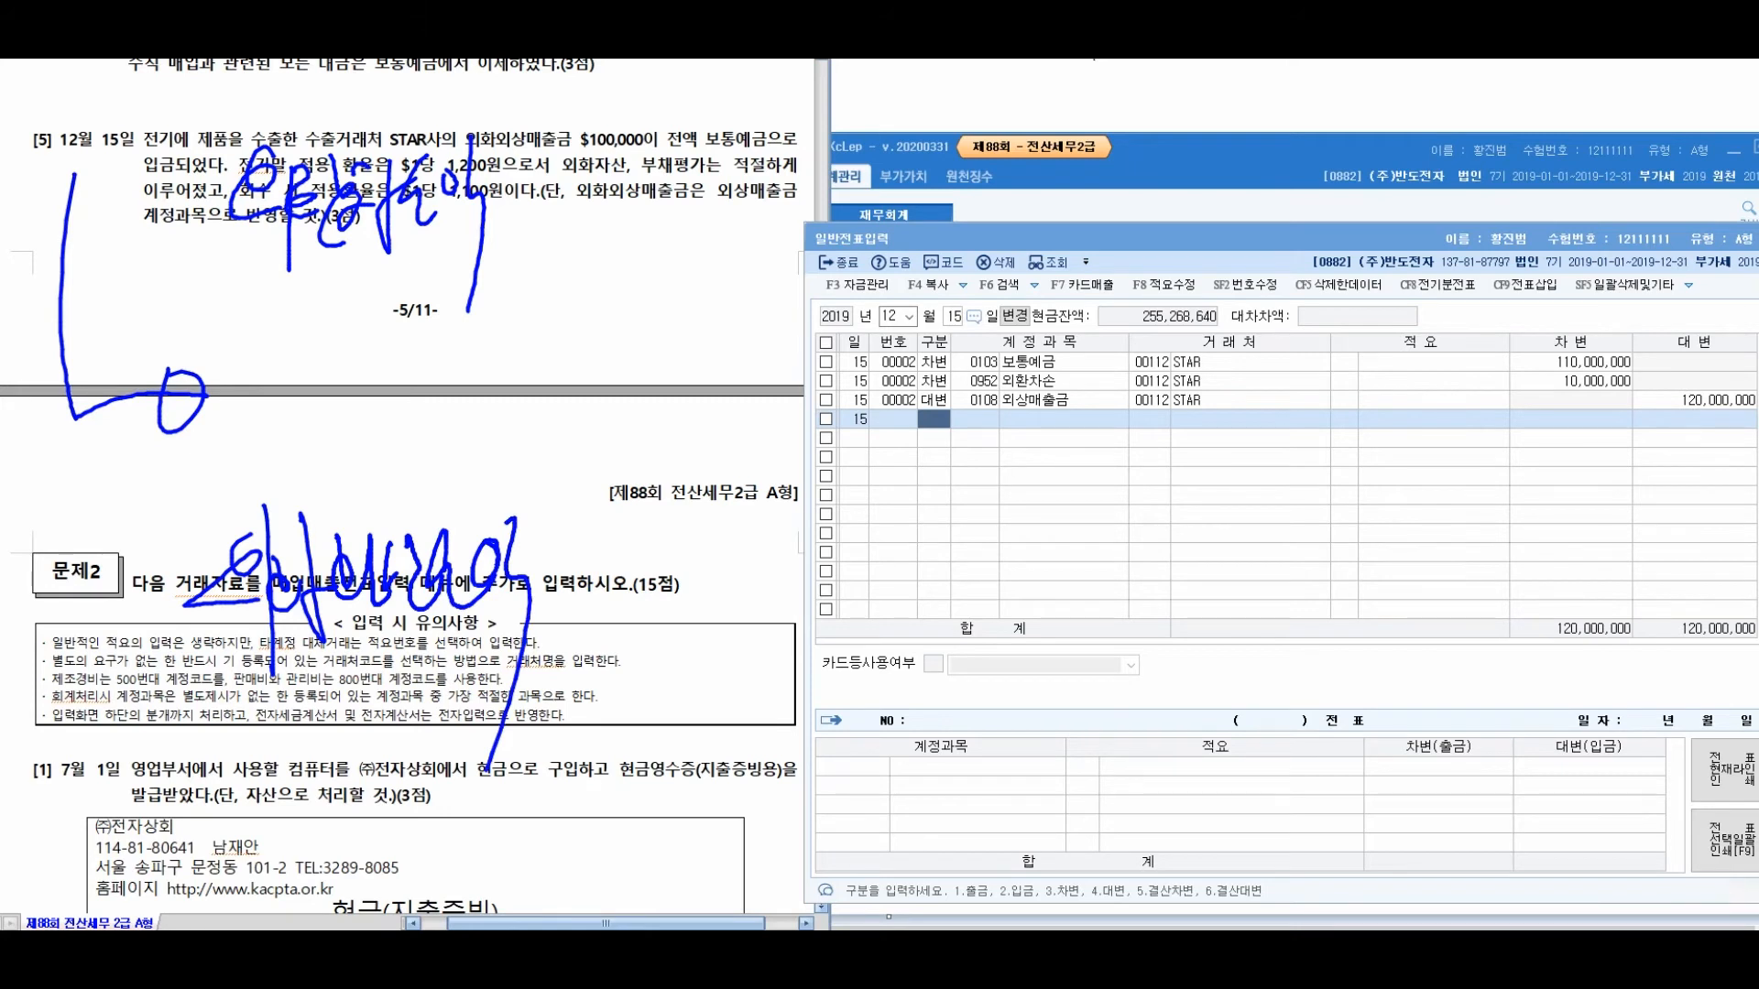
{"action": "left_click_drag", "start_coordinate": [154, 345], "coordinate": [715, 319]}
{"action": "left_click_drag", "start_coordinate": [193, 122], "coordinate": [252, 762]}
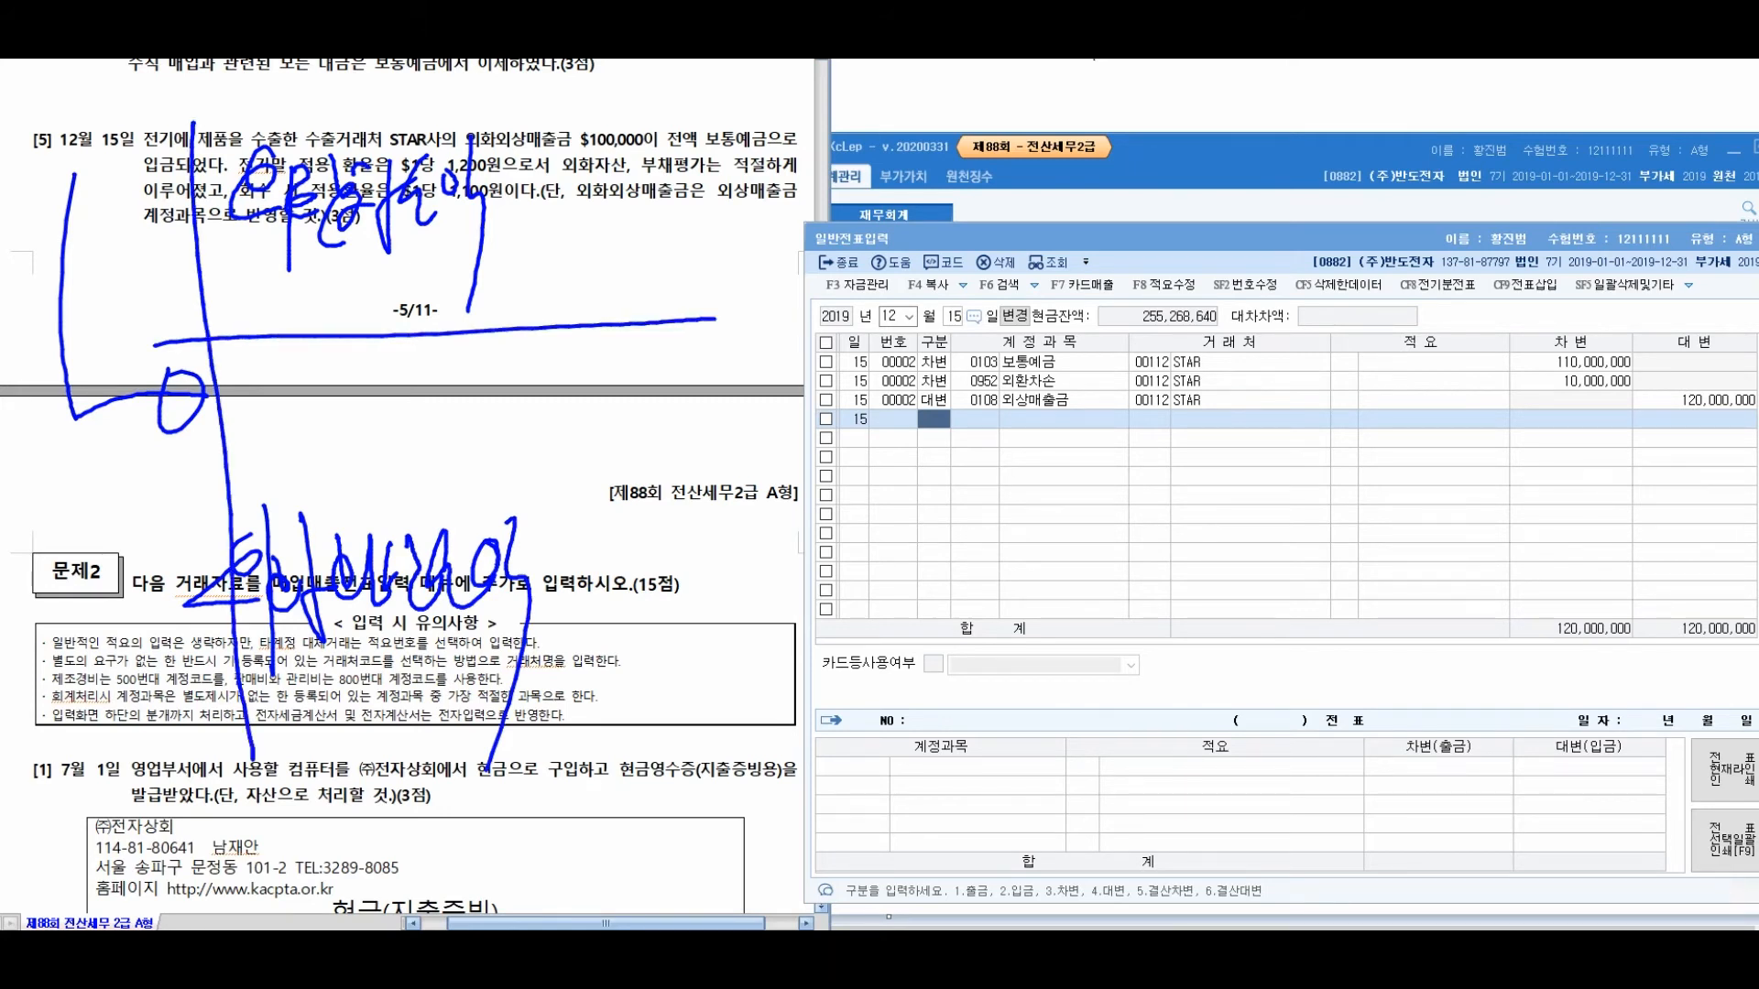
{"action": "left_click_drag", "start_coordinate": [96, 362], "coordinate": [206, 336]}
{"action": "left_click_drag", "start_coordinate": [514, 184], "coordinate": [517, 196]}
{"action": "left_click", "coordinate": [525, 254]}
{"action": "left_click_drag", "start_coordinate": [560, 558], "coordinate": [573, 568]}
{"action": "left_click", "coordinate": [575, 641]}
{"action": "left_click_drag", "start_coordinate": [562, 559], "coordinate": [575, 565]}
{"action": "left_click_drag", "start_coordinate": [573, 641], "coordinate": [583, 646]}
{"action": "left_click_drag", "start_coordinate": [525, 254], "coordinate": [529, 263]}
{"action": "left_click_drag", "start_coordinate": [588, 173], "coordinate": [596, 204]}
{"action": "mouse_move", "coordinate": [613, 168]}
{"action": "left_mouse_down"}
{"action": "mouse_move", "coordinate": [625, 271]}
{"action": "mouse_move", "coordinate": [639, 183]}
{"action": "left_mouse_up"}
{"action": "mouse_move", "coordinate": [623, 223]}
{"action": "left_mouse_down"}
{"action": "mouse_move", "coordinate": [660, 201]}
{"action": "mouse_move", "coordinate": [647, 293]}
{"action": "left_mouse_up"}
{"action": "left_click_drag", "start_coordinate": [728, 139], "coordinate": [684, 270]}
{"action": "left_click_drag", "start_coordinate": [714, 194], "coordinate": [733, 240]}
{"action": "mouse_move", "coordinate": [732, 203]}
{"action": "left_mouse_down"}
{"action": "mouse_move", "coordinate": [755, 225]}
{"action": "mouse_move", "coordinate": [760, 290]}
{"action": "left_mouse_up"}
{"action": "mouse_move", "coordinate": [803, 178]}
{"action": "left_mouse_down"}
{"action": "mouse_move", "coordinate": [768, 243]}
{"action": "mouse_move", "coordinate": [909, 183]}
{"action": "mouse_move", "coordinate": [907, 256]}
{"action": "left_mouse_up"}
{"action": "mouse_move", "coordinate": [928, 202]}
{"action": "left_mouse_down"}
{"action": "mouse_move", "coordinate": [944, 183]}
{"action": "mouse_move", "coordinate": [966, 229]}
{"action": "left_mouse_up"}
{"action": "mouse_move", "coordinate": [969, 154]}
{"action": "left_mouse_down"}
{"action": "mouse_move", "coordinate": [975, 275]}
{"action": "mouse_move", "coordinate": [1023, 219]}
{"action": "left_mouse_up"}
{"action": "left_click_drag", "start_coordinate": [1038, 200], "coordinate": [1084, 252]}
{"action": "left_click_drag", "start_coordinate": [1099, 184], "coordinate": [1102, 287]}
{"action": "left_click_drag", "start_coordinate": [1099, 219], "coordinate": [1120, 231]}
{"action": "mouse_move", "coordinate": [1131, 199]}
{"action": "left_mouse_down"}
{"action": "mouse_move", "coordinate": [1136, 260]}
{"action": "mouse_move", "coordinate": [1165, 267]}
{"action": "left_mouse_up"}
{"action": "mouse_move", "coordinate": [1176, 196]}
{"action": "left_mouse_down"}
{"action": "mouse_move", "coordinate": [1205, 199]}
{"action": "mouse_move", "coordinate": [1195, 244]}
{"action": "left_mouse_up"}
{"action": "mouse_move", "coordinate": [1226, 181]}
{"action": "left_mouse_down"}
{"action": "mouse_move", "coordinate": [1228, 268]}
{"action": "mouse_move", "coordinate": [1265, 215]}
{"action": "left_mouse_up"}
{"action": "left_click_drag", "start_coordinate": [1244, 261], "coordinate": [1277, 257]}
{"action": "left_click_drag", "start_coordinate": [1379, 181], "coordinate": [1363, 240]}
{"action": "mouse_move", "coordinate": [1392, 206]}
{"action": "left_mouse_down"}
{"action": "mouse_move", "coordinate": [1421, 249]}
{"action": "mouse_move", "coordinate": [1456, 194]}
{"action": "left_mouse_up"}
{"action": "left_click_drag", "start_coordinate": [1404, 216], "coordinate": [1483, 210]}
{"action": "left_click_drag", "start_coordinate": [1416, 229], "coordinate": [1446, 343]}
{"action": "left_click_drag", "start_coordinate": [1475, 300], "coordinate": [1488, 293]}
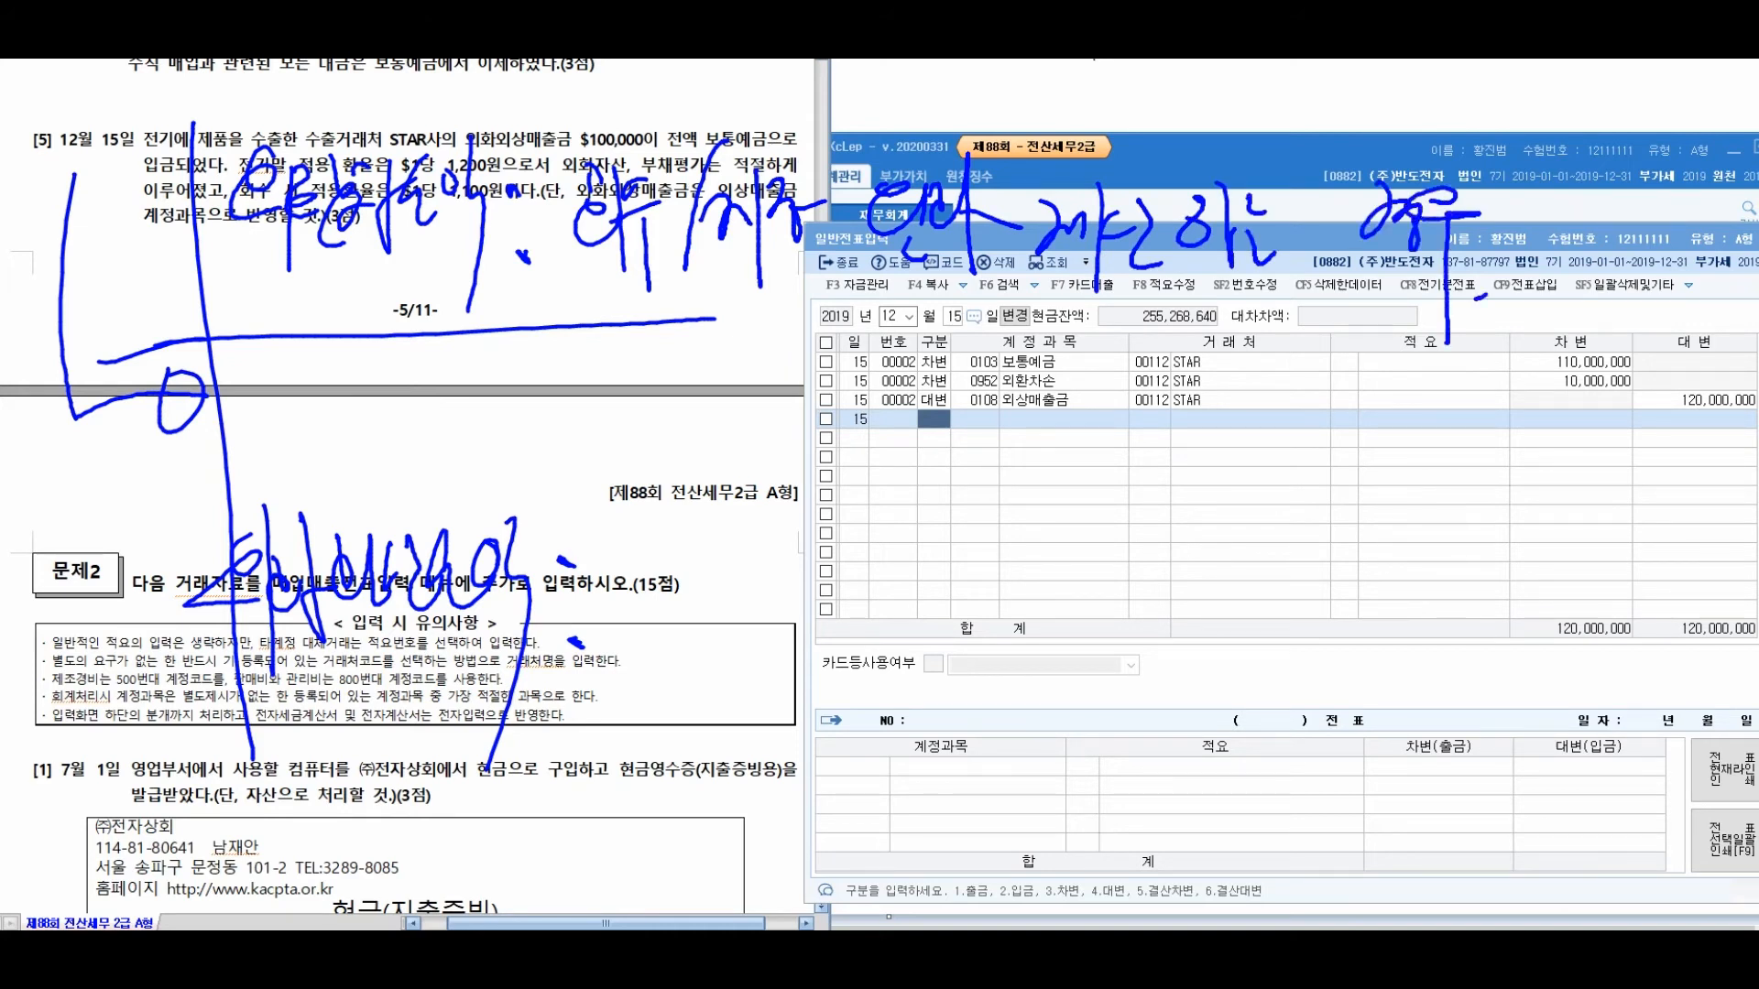
{"action": "left_click_drag", "start_coordinate": [606, 308], "coordinate": [615, 403]}
{"action": "left_click_drag", "start_coordinate": [697, 322], "coordinate": [667, 417]}
{"action": "mouse_move", "coordinate": [715, 348]}
{"action": "left_mouse_down"}
{"action": "mouse_move", "coordinate": [718, 387]}
{"action": "mouse_move", "coordinate": [793, 341]}
{"action": "mouse_move", "coordinate": [847, 357]}
{"action": "left_mouse_up"}
{"action": "left_click_drag", "start_coordinate": [905, 279], "coordinate": [858, 410]}
{"action": "left_click_drag", "start_coordinate": [900, 344], "coordinate": [927, 385]}
{"action": "left_click_drag", "start_coordinate": [953, 323], "coordinate": [949, 383]}
{"action": "mouse_move", "coordinate": [997, 320]}
{"action": "left_mouse_down"}
{"action": "mouse_move", "coordinate": [1010, 362]}
{"action": "mouse_move", "coordinate": [1054, 371]}
{"action": "left_mouse_up"}
{"action": "mouse_move", "coordinate": [1054, 344]}
{"action": "left_mouse_down"}
{"action": "mouse_move", "coordinate": [1086, 371]}
{"action": "mouse_move", "coordinate": [1113, 366]}
{"action": "left_mouse_up"}
{"action": "left_click_drag", "start_coordinate": [1122, 312], "coordinate": [1145, 409]}
{"action": "left_click_drag", "start_coordinate": [588, 287], "coordinate": [1476, 278]}
{"action": "mouse_move", "coordinate": [851, 160]}
{"action": "left_mouse_down"}
{"action": "mouse_move", "coordinate": [935, 308]}
{"action": "mouse_move", "coordinate": [1111, 289]}
{"action": "mouse_move", "coordinate": [1441, 139]}
{"action": "mouse_move", "coordinate": [1402, 301]}
{"action": "left_mouse_up"}
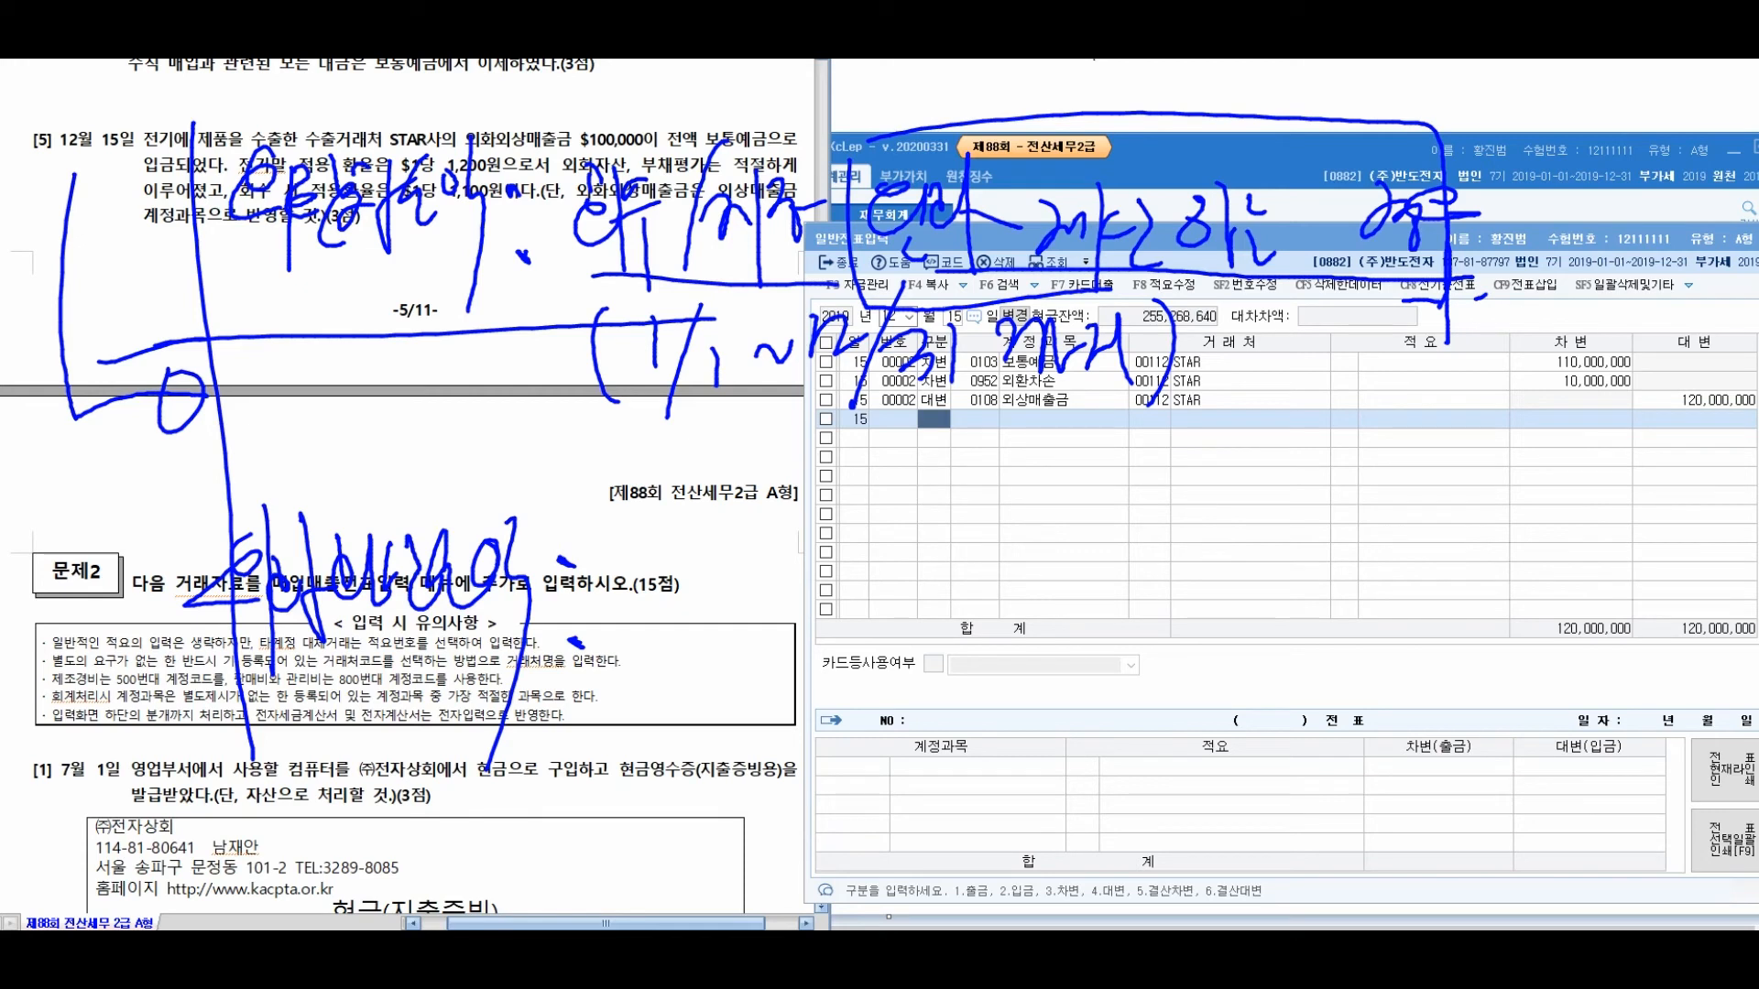
{"action": "left_click_drag", "start_coordinate": [828, 565], "coordinate": [804, 568]}
{"action": "mouse_move", "coordinate": [780, 498]}
{"action": "left_mouse_down"}
{"action": "mouse_move", "coordinate": [828, 548]}
{"action": "mouse_move", "coordinate": [829, 653]}
{"action": "left_mouse_up"}
{"action": "left_click_drag", "start_coordinate": [798, 601], "coordinate": [844, 577]}
{"action": "left_click_drag", "start_coordinate": [808, 614], "coordinate": [859, 605]}
{"action": "left_click_drag", "start_coordinate": [950, 515], "coordinate": [946, 613]}
{"action": "left_click_drag", "start_coordinate": [957, 593], "coordinate": [961, 596]}
{"action": "mouse_move", "coordinate": [984, 538]}
{"action": "left_mouse_down"}
{"action": "mouse_move", "coordinate": [988, 591]}
{"action": "mouse_move", "coordinate": [1018, 589]}
{"action": "left_mouse_up"}
{"action": "mouse_move", "coordinate": [1063, 528]}
{"action": "left_mouse_down"}
{"action": "mouse_move", "coordinate": [1060, 702]}
{"action": "mouse_move", "coordinate": [1119, 561]}
{"action": "mouse_move", "coordinate": [1123, 603]}
{"action": "left_mouse_up"}
{"action": "left_click_drag", "start_coordinate": [1139, 575], "coordinate": [1163, 577]}
{"action": "left_click_drag", "start_coordinate": [810, 647], "coordinate": [1210, 620]}
{"action": "left_click_drag", "start_coordinate": [1193, 551], "coordinate": [1248, 547]}
{"action": "mouse_move", "coordinate": [1202, 572]}
{"action": "left_mouse_down"}
{"action": "mouse_move", "coordinate": [1262, 568]}
{"action": "mouse_move", "coordinate": [1248, 536]}
{"action": "left_mouse_up"}
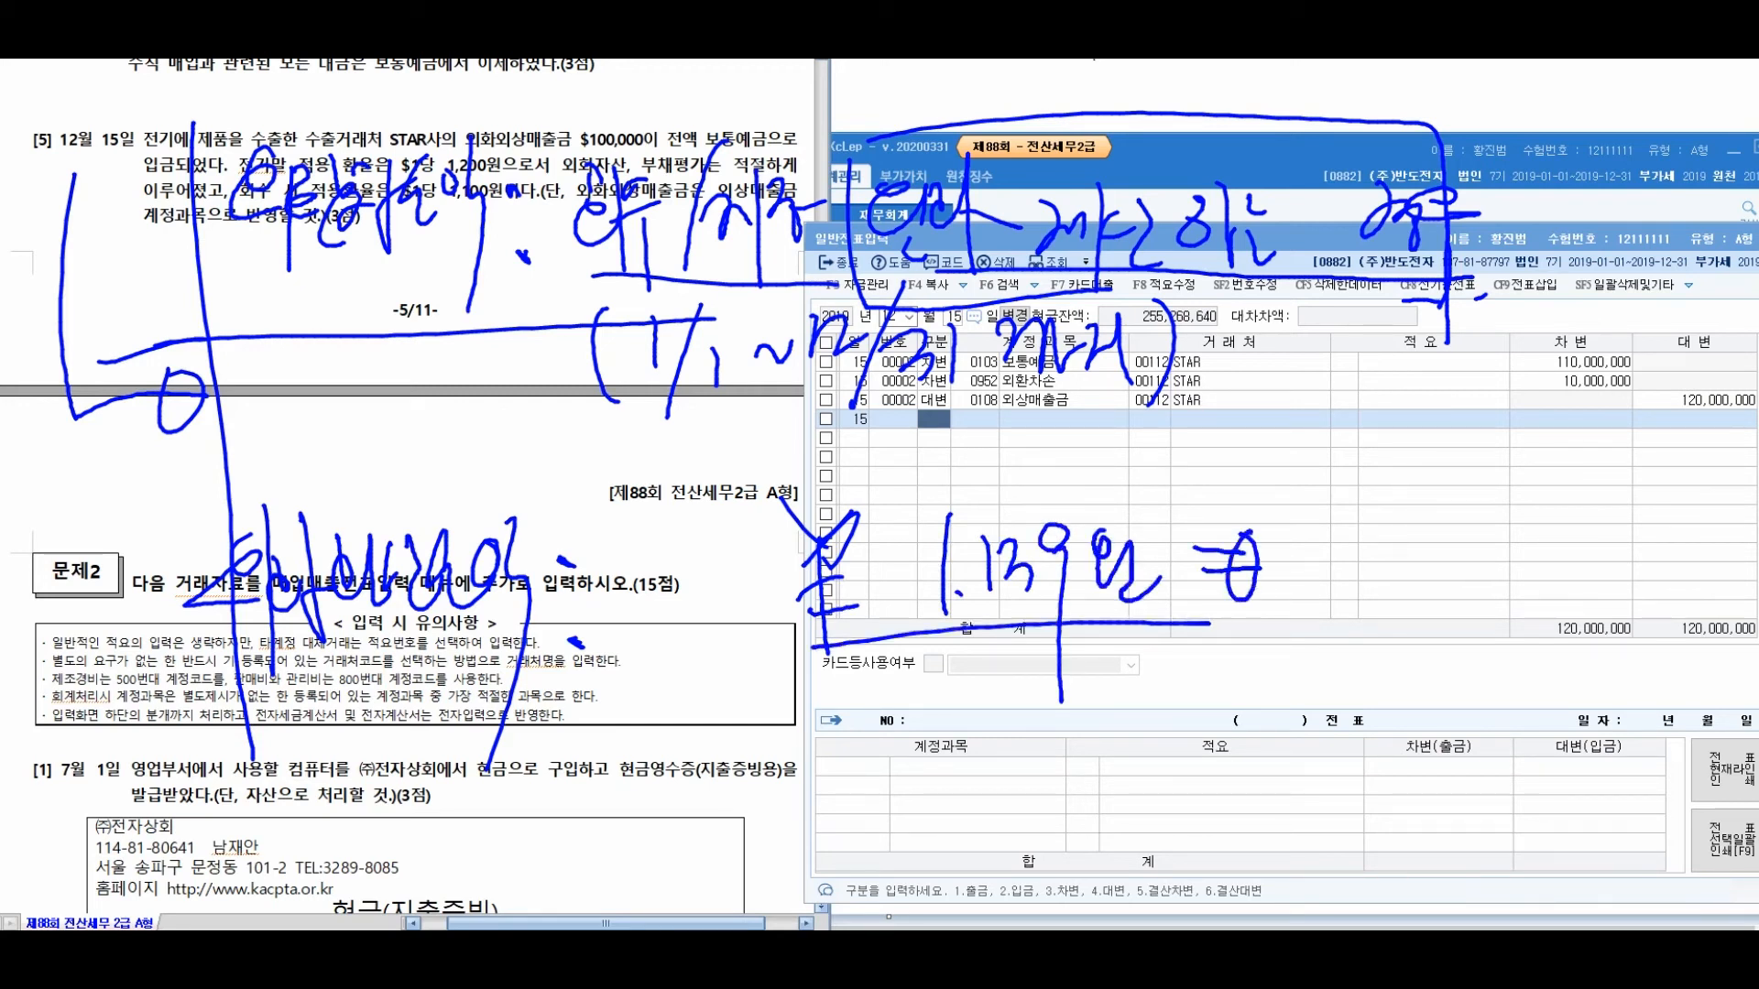
{"action": "mouse_move", "coordinate": [1131, 689]}
{"action": "left_mouse_down"}
{"action": "mouse_move", "coordinate": [1136, 717]}
{"action": "mouse_move", "coordinate": [1169, 731]}
{"action": "left_mouse_up"}
{"action": "mouse_move", "coordinate": [1180, 683]}
{"action": "left_mouse_down"}
{"action": "mouse_move", "coordinate": [1183, 753]}
{"action": "mouse_move", "coordinate": [1210, 684]}
{"action": "left_mouse_up"}
{"action": "left_click_drag", "start_coordinate": [1184, 727], "coordinate": [1230, 761]}
{"action": "left_click_drag", "start_coordinate": [1263, 686], "coordinate": [1279, 700]}
{"action": "mouse_move", "coordinate": [1299, 685]}
{"action": "left_mouse_down"}
{"action": "mouse_move", "coordinate": [1303, 781]}
{"action": "mouse_move", "coordinate": [1329, 716]}
{"action": "left_mouse_up"}
{"action": "mouse_move", "coordinate": [1358, 673]}
{"action": "left_mouse_down"}
{"action": "mouse_move", "coordinate": [1356, 740]}
{"action": "mouse_move", "coordinate": [1387, 735]}
{"action": "left_mouse_up"}
{"action": "mouse_move", "coordinate": [1409, 667]}
{"action": "left_mouse_down"}
{"action": "mouse_move", "coordinate": [1410, 727]}
{"action": "mouse_move", "coordinate": [1458, 692]}
{"action": "left_mouse_up"}
{"action": "mouse_move", "coordinate": [1451, 678]}
{"action": "left_mouse_down"}
{"action": "mouse_move", "coordinate": [1492, 705]}
{"action": "mouse_move", "coordinate": [1528, 802]}
{"action": "left_mouse_up"}
{"action": "left_click_drag", "start_coordinate": [1302, 513], "coordinate": [1373, 623]}
{"action": "mouse_move", "coordinate": [1345, 431]}
{"action": "left_mouse_down"}
{"action": "mouse_move", "coordinate": [1361, 531]}
{"action": "mouse_move", "coordinate": [1361, 486]}
{"action": "left_mouse_up"}
{"action": "mouse_move", "coordinate": [1379, 454]}
{"action": "left_mouse_down"}
{"action": "mouse_move", "coordinate": [1429, 458]}
{"action": "mouse_move", "coordinate": [1446, 426]}
{"action": "mouse_move", "coordinate": [1466, 504]}
{"action": "mouse_move", "coordinate": [1530, 431]}
{"action": "mouse_move", "coordinate": [1603, 449]}
{"action": "mouse_move", "coordinate": [1605, 491]}
{"action": "left_mouse_up"}
{"action": "left_click_drag", "start_coordinate": [1666, 403], "coordinate": [1633, 539]}
{"action": "left_click_drag", "start_coordinate": [1693, 469], "coordinate": [1695, 505]}
{"action": "left_click_drag", "start_coordinate": [1233, 786], "coordinate": [1221, 879]}
{"action": "mouse_move", "coordinate": [1237, 829]}
{"action": "left_mouse_down"}
{"action": "mouse_move", "coordinate": [1263, 815]}
{"action": "mouse_move", "coordinate": [1280, 868]}
{"action": "left_mouse_up"}
{"action": "mouse_move", "coordinate": [1292, 788]}
{"action": "left_mouse_down"}
{"action": "mouse_move", "coordinate": [1295, 818]}
{"action": "mouse_move", "coordinate": [1326, 832]}
{"action": "left_mouse_up"}
{"action": "left_click_drag", "start_coordinate": [1324, 816], "coordinate": [1369, 878]}
{"action": "left_click_drag", "start_coordinate": [1384, 777], "coordinate": [1402, 823]}
{"action": "mouse_move", "coordinate": [1416, 768]}
{"action": "left_mouse_down"}
{"action": "mouse_move", "coordinate": [1420, 847]}
{"action": "mouse_move", "coordinate": [1466, 808]}
{"action": "mouse_move", "coordinate": [1462, 863]}
{"action": "left_mouse_up"}
{"action": "left_click_drag", "start_coordinate": [1486, 753], "coordinate": [1490, 890]}
{"action": "left_click_drag", "start_coordinate": [1503, 787], "coordinate": [1537, 824]}
{"action": "mouse_move", "coordinate": [1539, 759]}
{"action": "left_mouse_down"}
{"action": "mouse_move", "coordinate": [1544, 879]}
{"action": "mouse_move", "coordinate": [1583, 805]}
{"action": "left_mouse_up"}
{"action": "left_click_drag", "start_coordinate": [1580, 790], "coordinate": [1608, 825]}
{"action": "left_click_drag", "start_coordinate": [1624, 753], "coordinate": [1631, 861]}
{"action": "left_click_drag", "start_coordinate": [1127, 820], "coordinate": [1180, 810]}
{"action": "left_click_drag", "start_coordinate": [1147, 852], "coordinate": [1197, 829]}
{"action": "left_click_drag", "start_coordinate": [1168, 898], "coordinate": [1580, 805]}
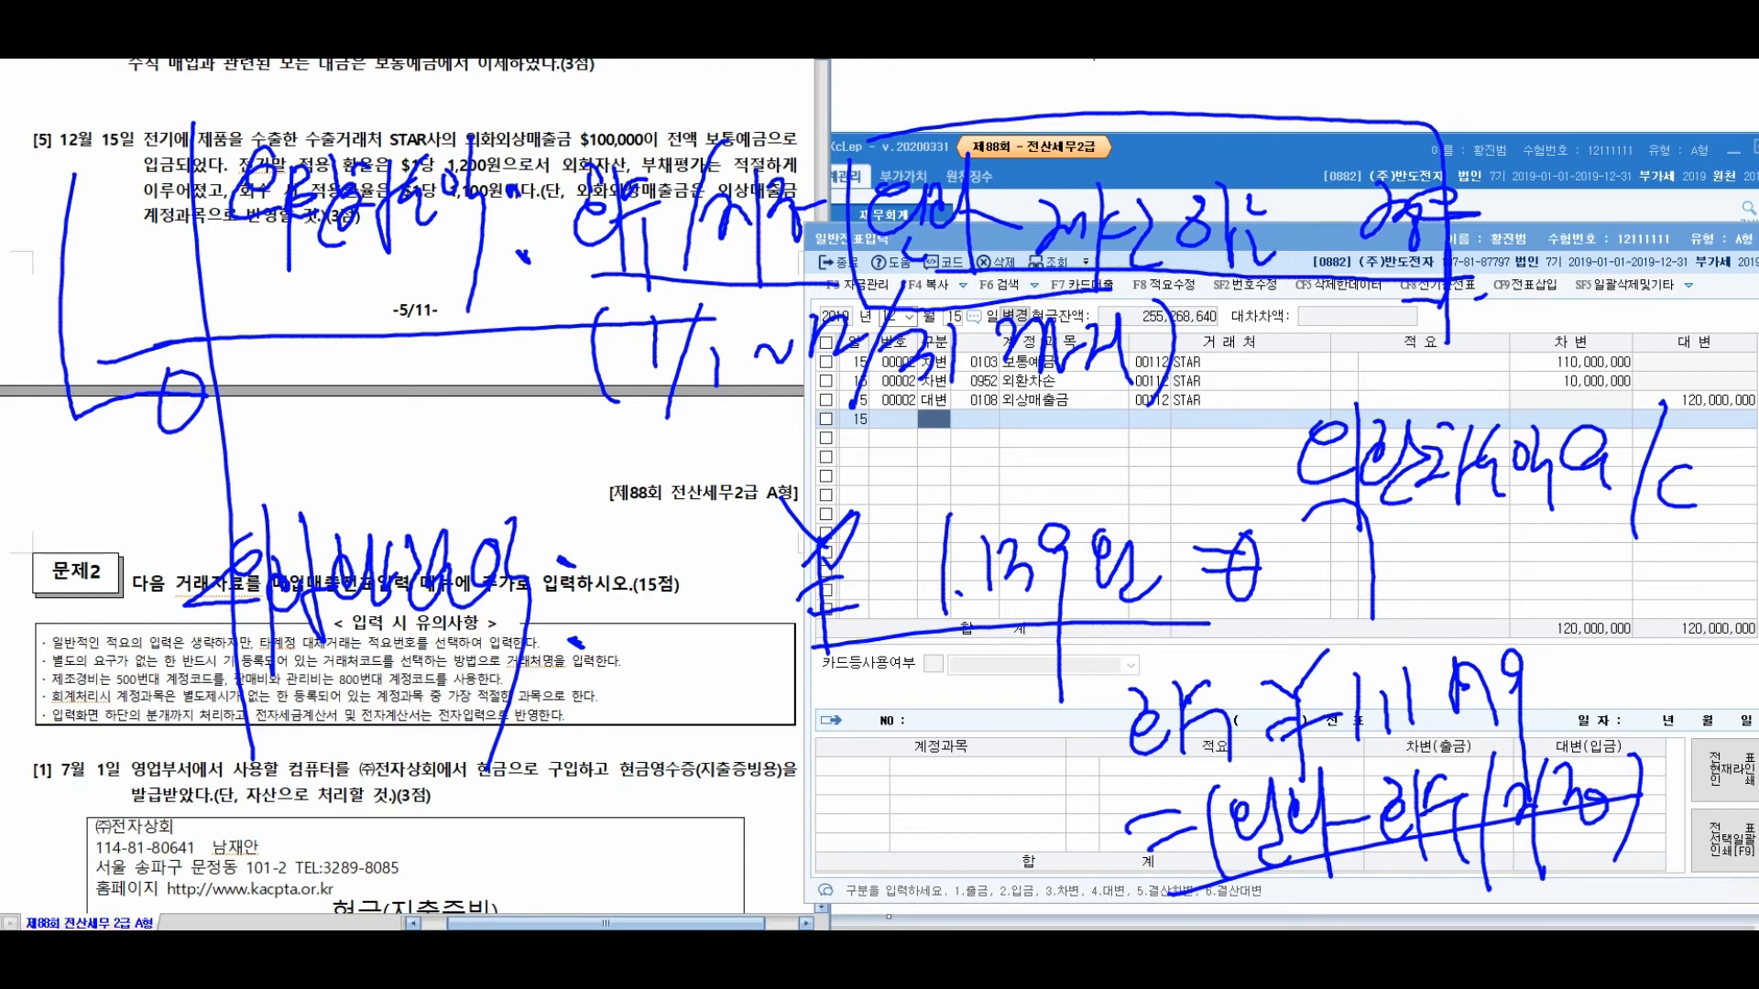
{"action": "mouse_move", "coordinate": [730, 412]}
{"action": "left_mouse_down"}
{"action": "mouse_move", "coordinate": [1275, 541]}
{"action": "mouse_move", "coordinate": [1742, 899]}
{"action": "mouse_move", "coordinate": [1745, 877]}
{"action": "left_mouse_up"}
{"action": "left_click_drag", "start_coordinate": [1295, 354], "coordinate": [1718, 608]}
{"action": "left_click_drag", "start_coordinate": [937, 764], "coordinate": [1685, 926]}
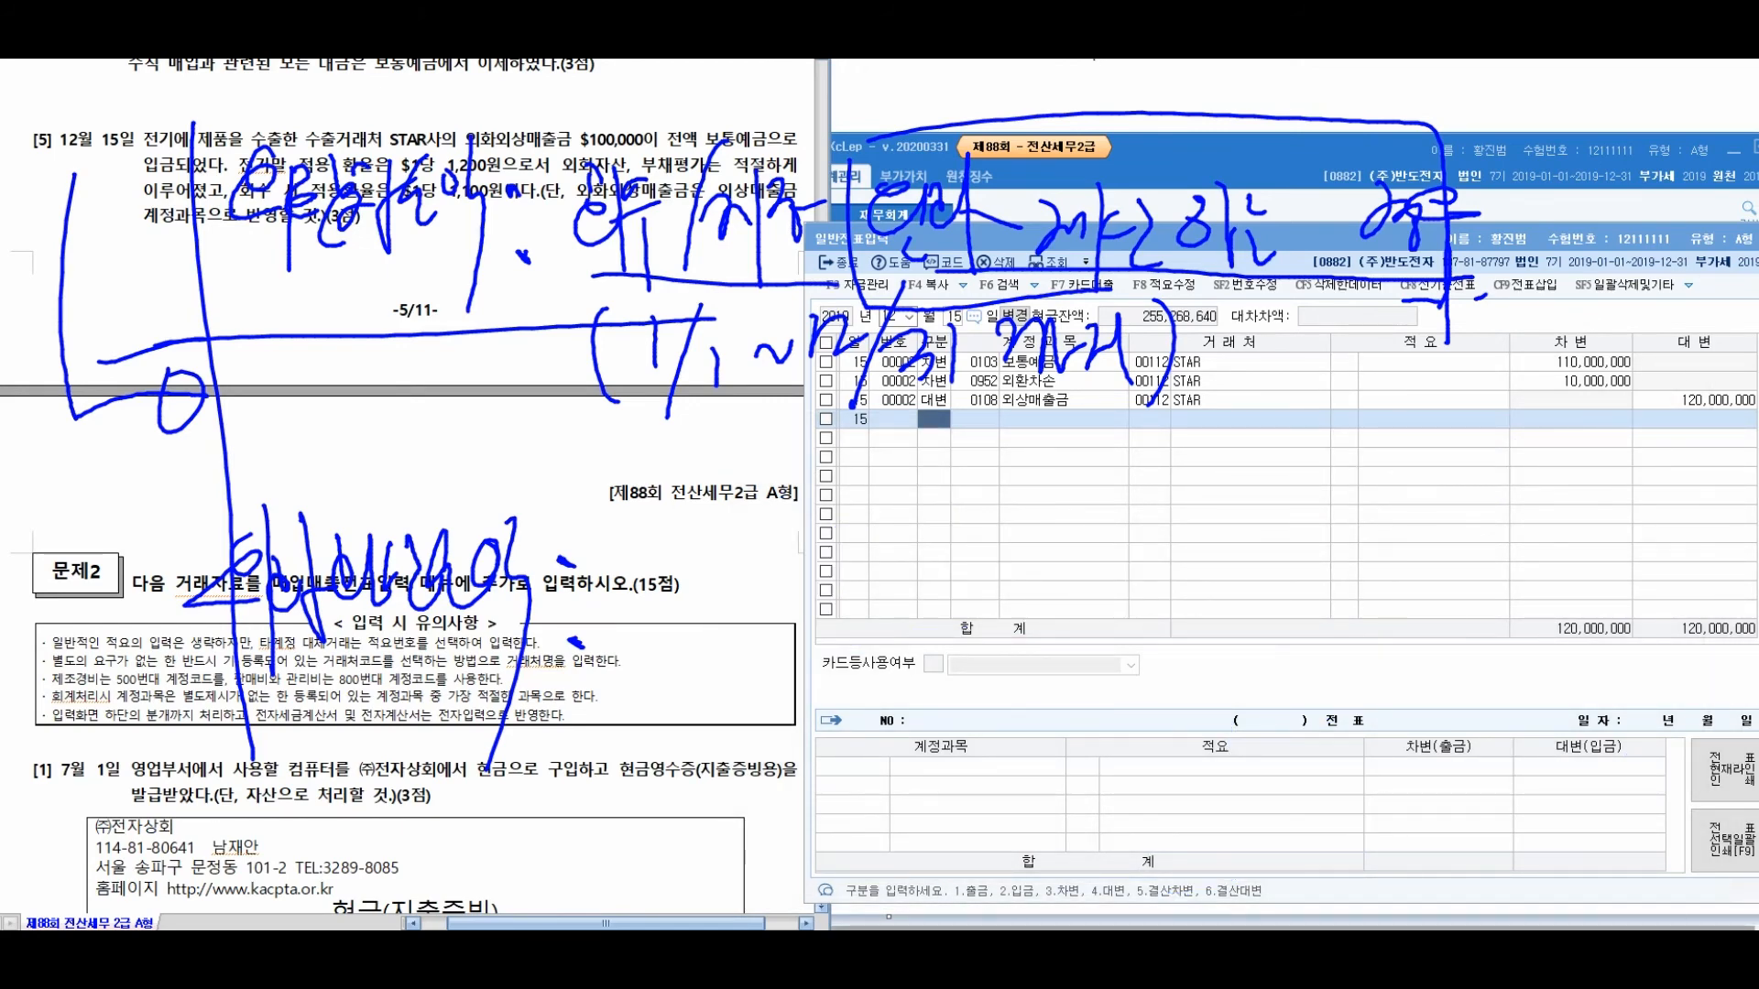
{"action": "mouse_move", "coordinate": [624, 568]}
{"action": "left_mouse_down"}
{"action": "mouse_move", "coordinate": [636, 643]}
{"action": "mouse_move", "coordinate": [654, 643]}
{"action": "left_mouse_up"}
{"action": "left_click_drag", "start_coordinate": [656, 605], "coordinate": [679, 630]}
{"action": "left_click_drag", "start_coordinate": [693, 566], "coordinate": [717, 587]}
{"action": "mouse_move", "coordinate": [679, 605]}
{"action": "left_mouse_down"}
{"action": "mouse_move", "coordinate": [718, 625]}
{"action": "mouse_move", "coordinate": [740, 577]}
{"action": "left_mouse_up"}
{"action": "mouse_move", "coordinate": [762, 553]}
{"action": "left_mouse_down"}
{"action": "mouse_move", "coordinate": [773, 633]}
{"action": "mouse_move", "coordinate": [813, 570]}
{"action": "left_mouse_up"}
{"action": "left_click_drag", "start_coordinate": [765, 591], "coordinate": [858, 605]}
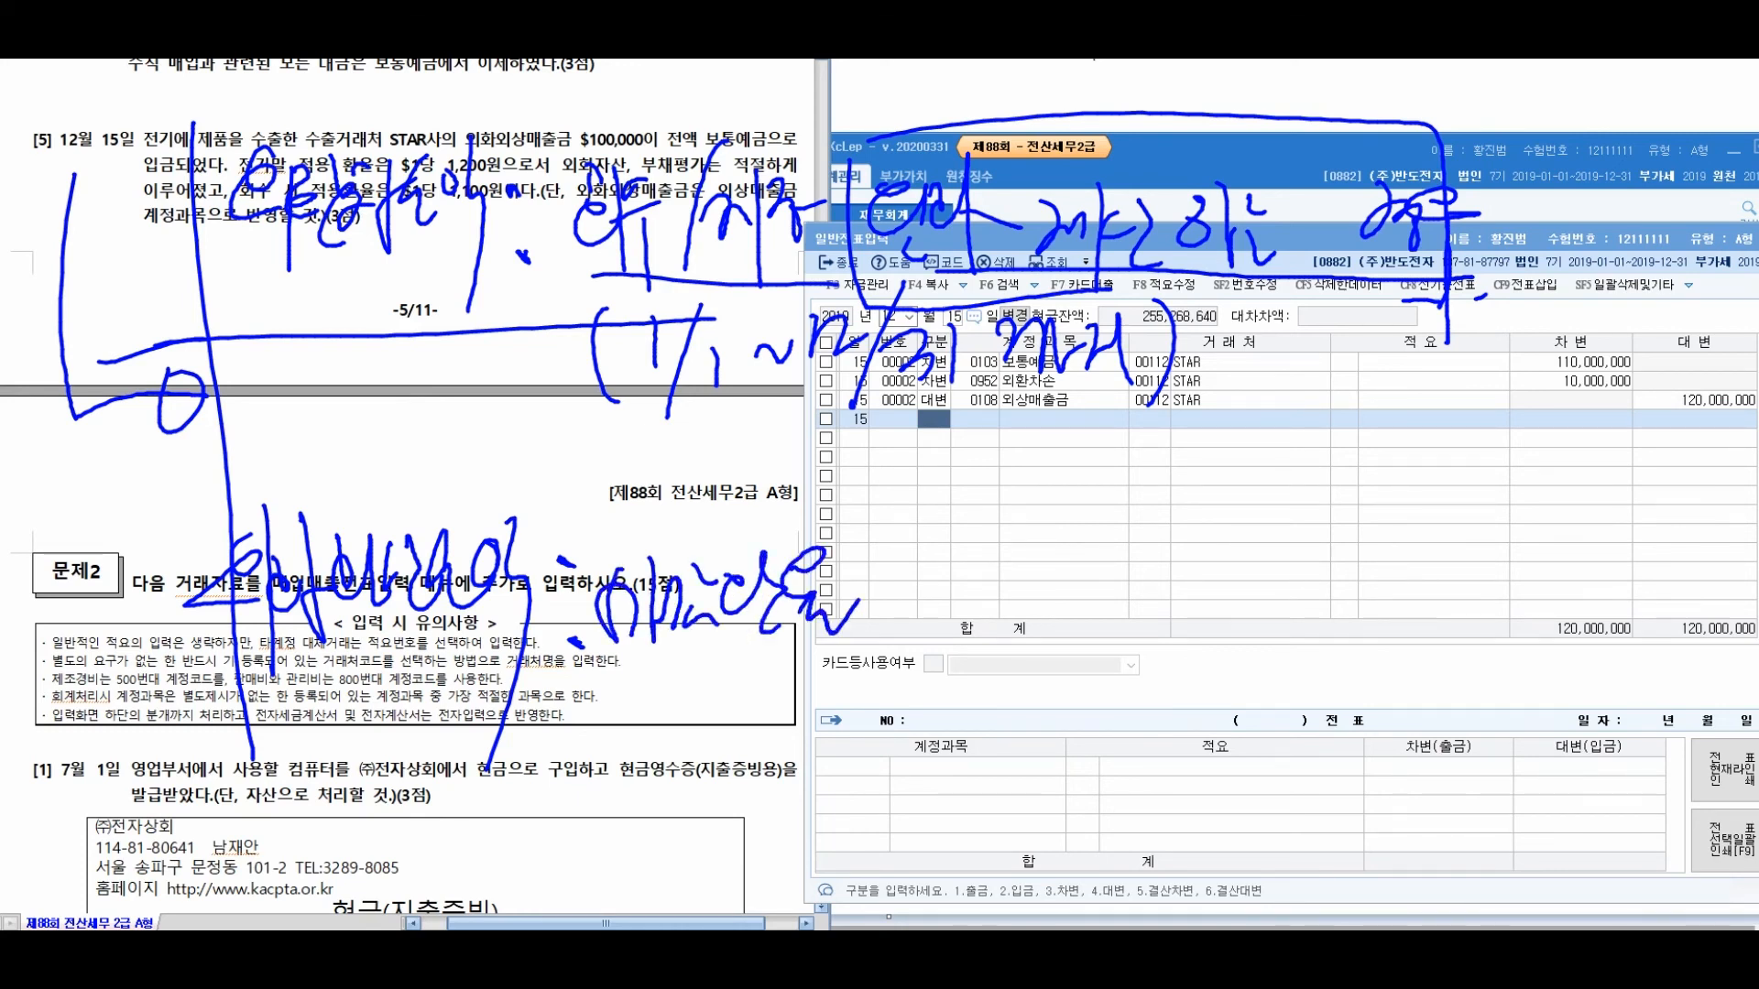
{"action": "mouse_move", "coordinate": [909, 540]}
{"action": "left_mouse_down"}
{"action": "mouse_move", "coordinate": [922, 607]}
{"action": "mouse_move", "coordinate": [959, 598]}
{"action": "left_mouse_up"}
{"action": "left_click_drag", "start_coordinate": [987, 530], "coordinate": [922, 679]}
{"action": "left_click_drag", "start_coordinate": [964, 586], "coordinate": [974, 632]}
{"action": "left_click_drag", "start_coordinate": [1015, 567], "coordinate": [1002, 646]}
{"action": "left_click_drag", "start_coordinate": [1030, 576], "coordinate": [1066, 611]}
{"action": "left_click_drag", "start_coordinate": [1080, 557], "coordinate": [1082, 624]}
{"action": "mouse_move", "coordinate": [1082, 601]}
{"action": "left_mouse_down"}
{"action": "mouse_move", "coordinate": [1106, 579]}
{"action": "mouse_move", "coordinate": [1134, 658]}
{"action": "left_mouse_up"}
{"action": "mouse_move", "coordinate": [1141, 600]}
{"action": "left_mouse_down"}
{"action": "mouse_move", "coordinate": [1163, 583]}
{"action": "mouse_move", "coordinate": [1167, 608]}
{"action": "left_mouse_up"}
{"action": "left_click_drag", "start_coordinate": [1183, 553], "coordinate": [1179, 701]}
{"action": "left_click_drag", "start_coordinate": [1255, 583], "coordinate": [1285, 631]}
{"action": "left_click_drag", "start_coordinate": [1303, 542], "coordinate": [1306, 658]}
{"action": "left_click_drag", "start_coordinate": [1328, 595], "coordinate": [1379, 628]}
{"action": "left_click_drag", "start_coordinate": [1393, 575], "coordinate": [1441, 626]}
{"action": "left_click_drag", "start_coordinate": [1466, 585], "coordinate": [1462, 581]}
{"action": "left_click_drag", "start_coordinate": [1473, 608], "coordinate": [1517, 652]}
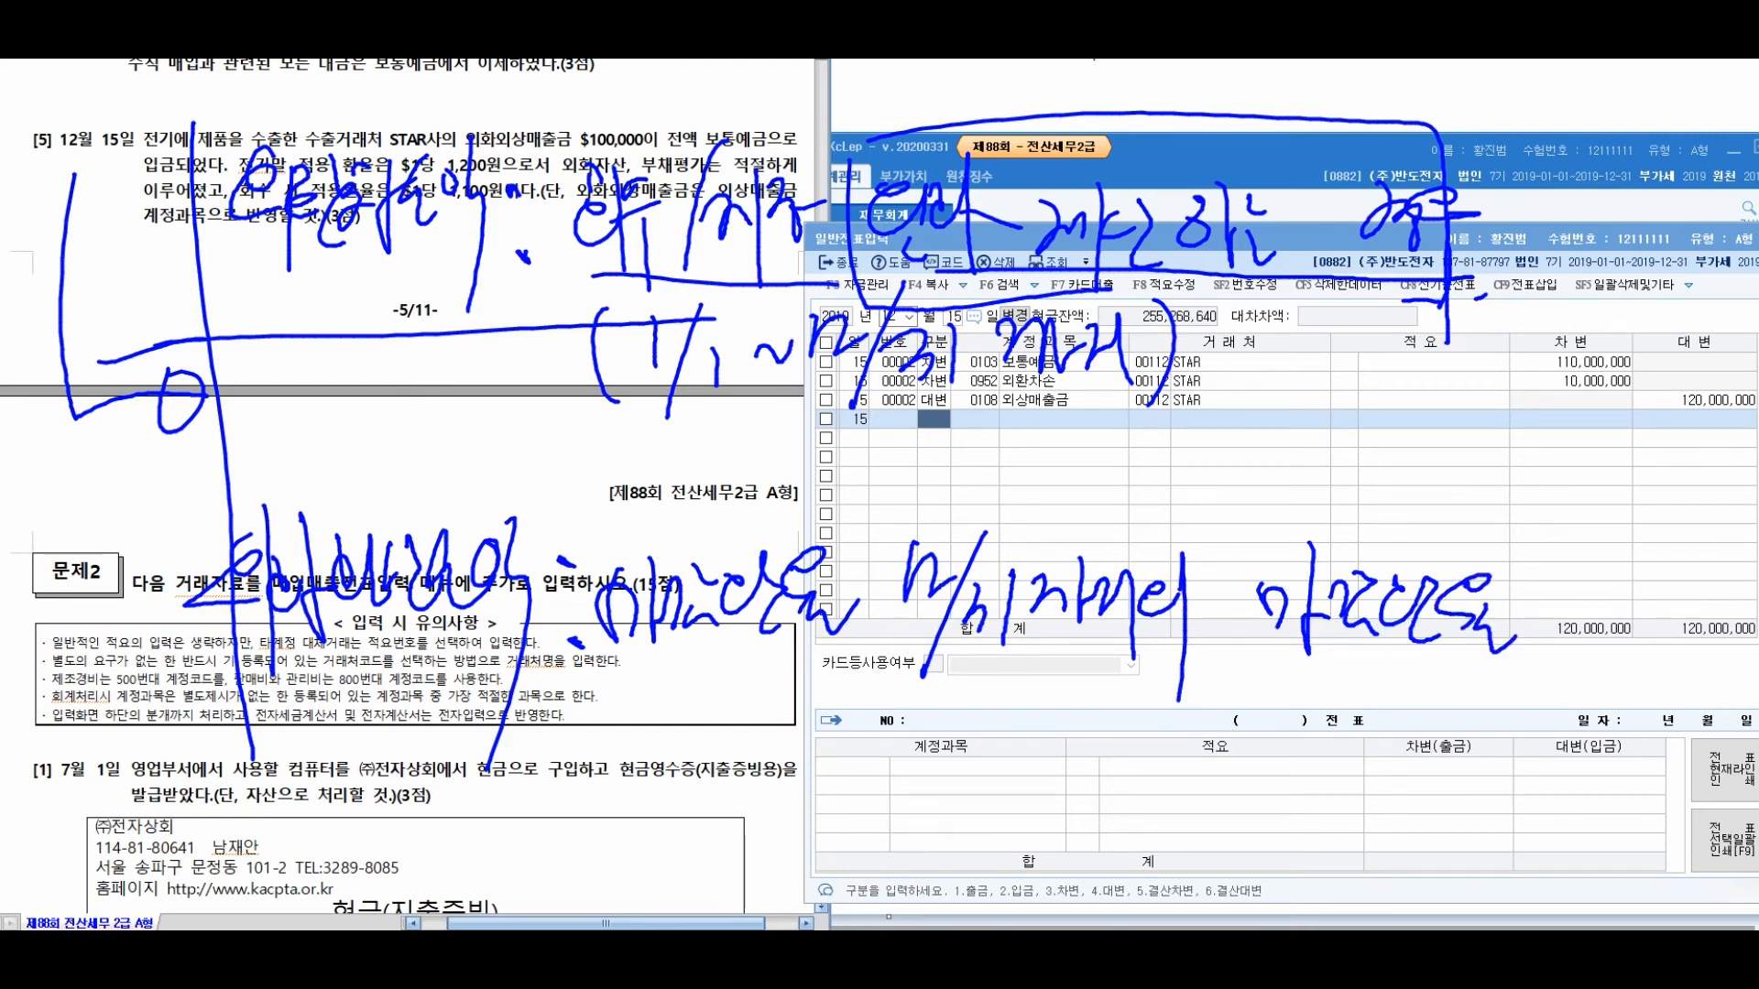
{"action": "left_click_drag", "start_coordinate": [736, 656], "coordinate": [1470, 641]}
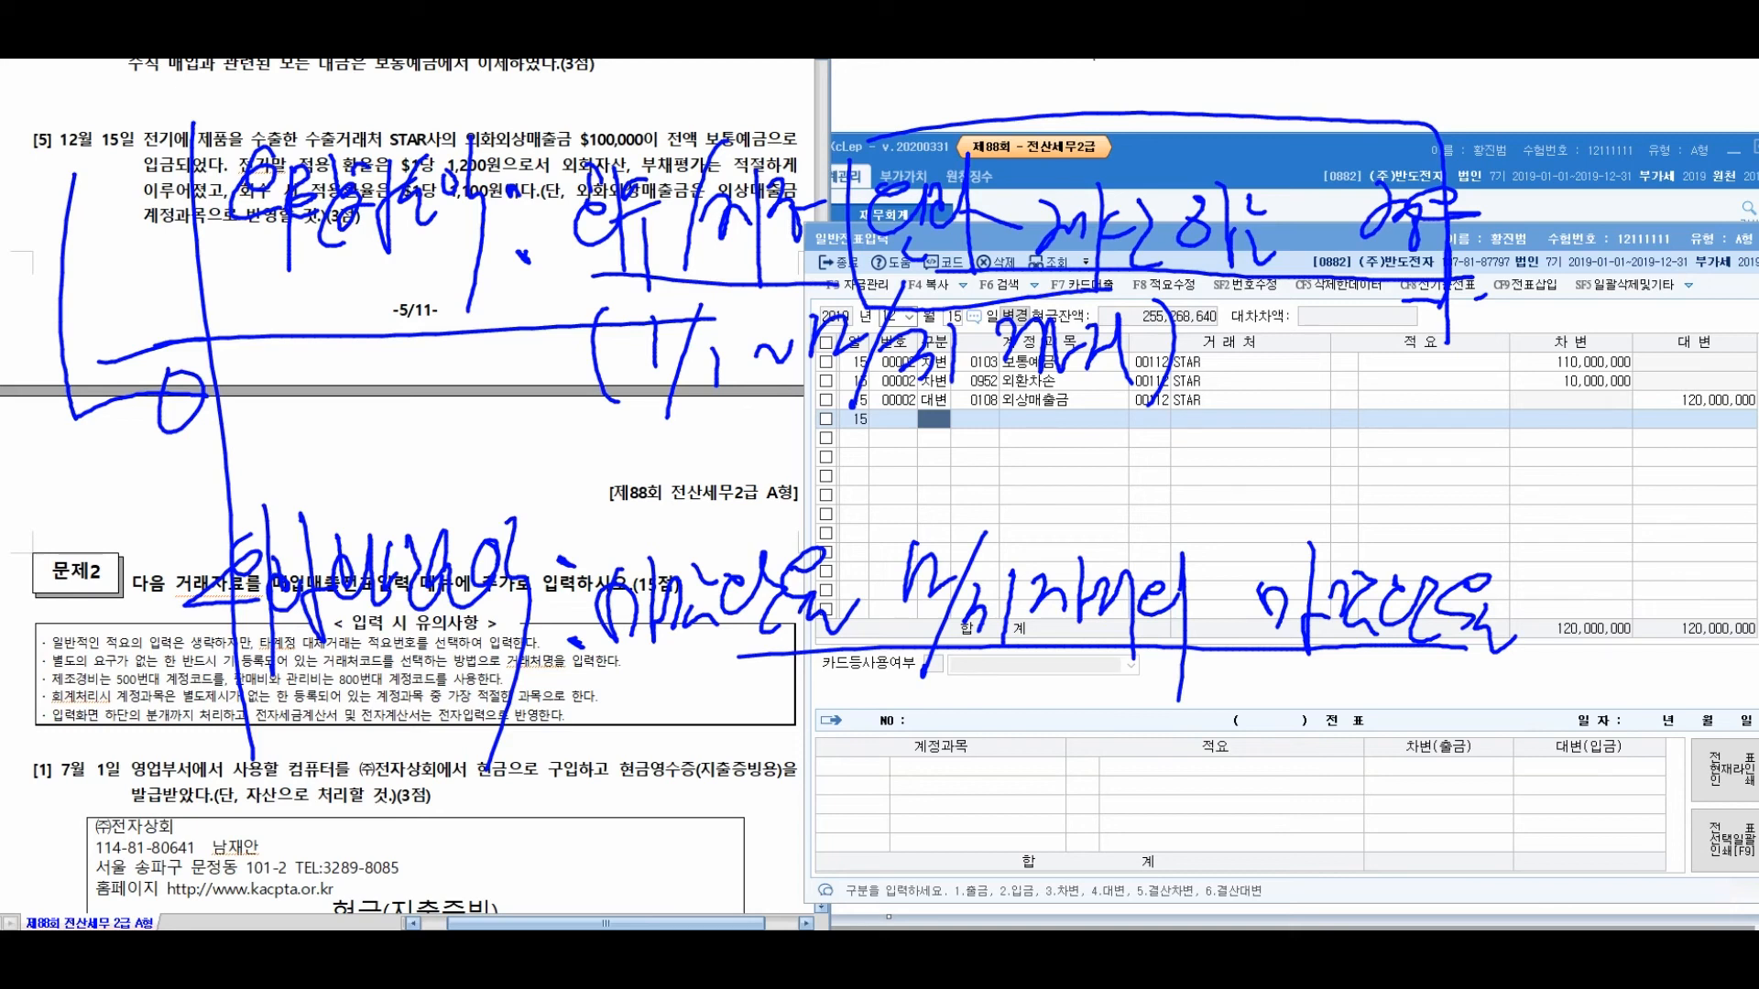
{"action": "left_click_drag", "start_coordinate": [634, 703], "coordinate": [652, 773]}
{"action": "left_click_drag", "start_coordinate": [669, 725], "coordinate": [691, 753]}
{"action": "left_click_drag", "start_coordinate": [690, 689], "coordinate": [674, 792]}
{"action": "left_click_drag", "start_coordinate": [677, 754], "coordinate": [726, 788]}
{"action": "left_click_drag", "start_coordinate": [714, 717], "coordinate": [763, 777]}
{"action": "left_click_drag", "start_coordinate": [775, 702], "coordinate": [783, 788]}
{"action": "left_click_drag", "start_coordinate": [810, 675], "coordinate": [630, 861]}
{"action": "left_click_drag", "start_coordinate": [621, 710], "coordinate": [808, 807]}
{"action": "left_click_drag", "start_coordinate": [831, 722], "coordinate": [893, 744]}
{"action": "mouse_move", "coordinate": [891, 733]}
{"action": "left_mouse_down"}
{"action": "mouse_move", "coordinate": [902, 777]}
{"action": "mouse_move", "coordinate": [929, 761]}
{"action": "left_mouse_up"}
{"action": "left_click_drag", "start_coordinate": [942, 702], "coordinate": [947, 781]}
{"action": "left_click_drag", "start_coordinate": [950, 753], "coordinate": [997, 739]}
{"action": "left_click_drag", "start_coordinate": [878, 695], "coordinate": [882, 692]}
{"action": "mouse_move", "coordinate": [1041, 752]}
{"action": "left_mouse_down"}
{"action": "mouse_move", "coordinate": [1127, 718]}
{"action": "mouse_move", "coordinate": [1118, 742]}
{"action": "left_mouse_up"}
{"action": "mouse_move", "coordinate": [1116, 724]}
{"action": "left_mouse_down"}
{"action": "mouse_move", "coordinate": [1145, 701]}
{"action": "mouse_move", "coordinate": [1140, 751]}
{"action": "left_mouse_up"}
{"action": "left_click_drag", "start_coordinate": [1113, 719], "coordinate": [1182, 678]}
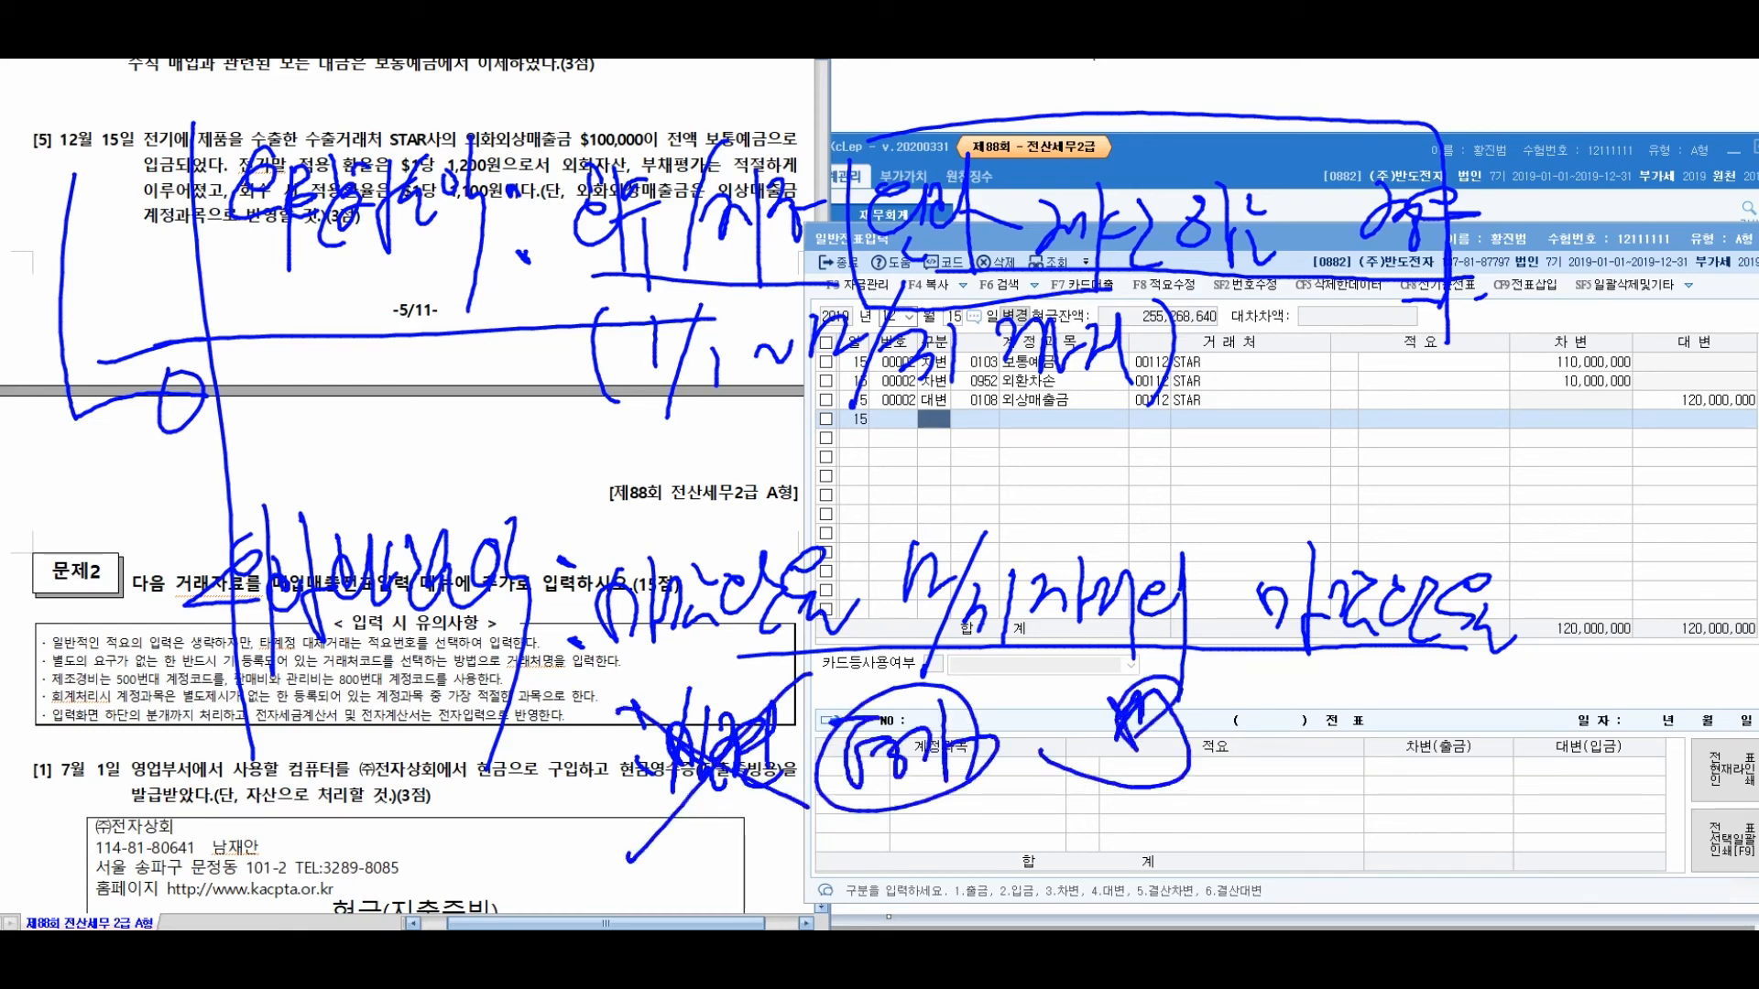
{"action": "left_click_drag", "start_coordinate": [878, 802], "coordinate": [1248, 786]}
{"action": "mouse_move", "coordinate": [1247, 785]}
{"action": "left_mouse_down"}
{"action": "mouse_move", "coordinate": [856, 813]}
{"action": "mouse_move", "coordinate": [1189, 781]}
{"action": "left_mouse_up"}
{"action": "left_click_drag", "start_coordinate": [1189, 782], "coordinate": [877, 822]}
{"action": "mouse_move", "coordinate": [1292, 718]}
{"action": "left_mouse_down"}
{"action": "mouse_move", "coordinate": [1283, 779]}
{"action": "mouse_move", "coordinate": [1320, 777]}
{"action": "left_mouse_up"}
{"action": "left_click_drag", "start_coordinate": [1344, 726], "coordinate": [1346, 758]}
{"action": "left_click_drag", "start_coordinate": [1311, 781], "coordinate": [1334, 784]}
{"action": "left_click_drag", "start_coordinate": [1367, 722], "coordinate": [1392, 795]}
{"action": "left_click_drag", "start_coordinate": [1437, 696], "coordinate": [1246, 837]}
{"action": "left_click_drag", "start_coordinate": [1221, 717], "coordinate": [1464, 810]}
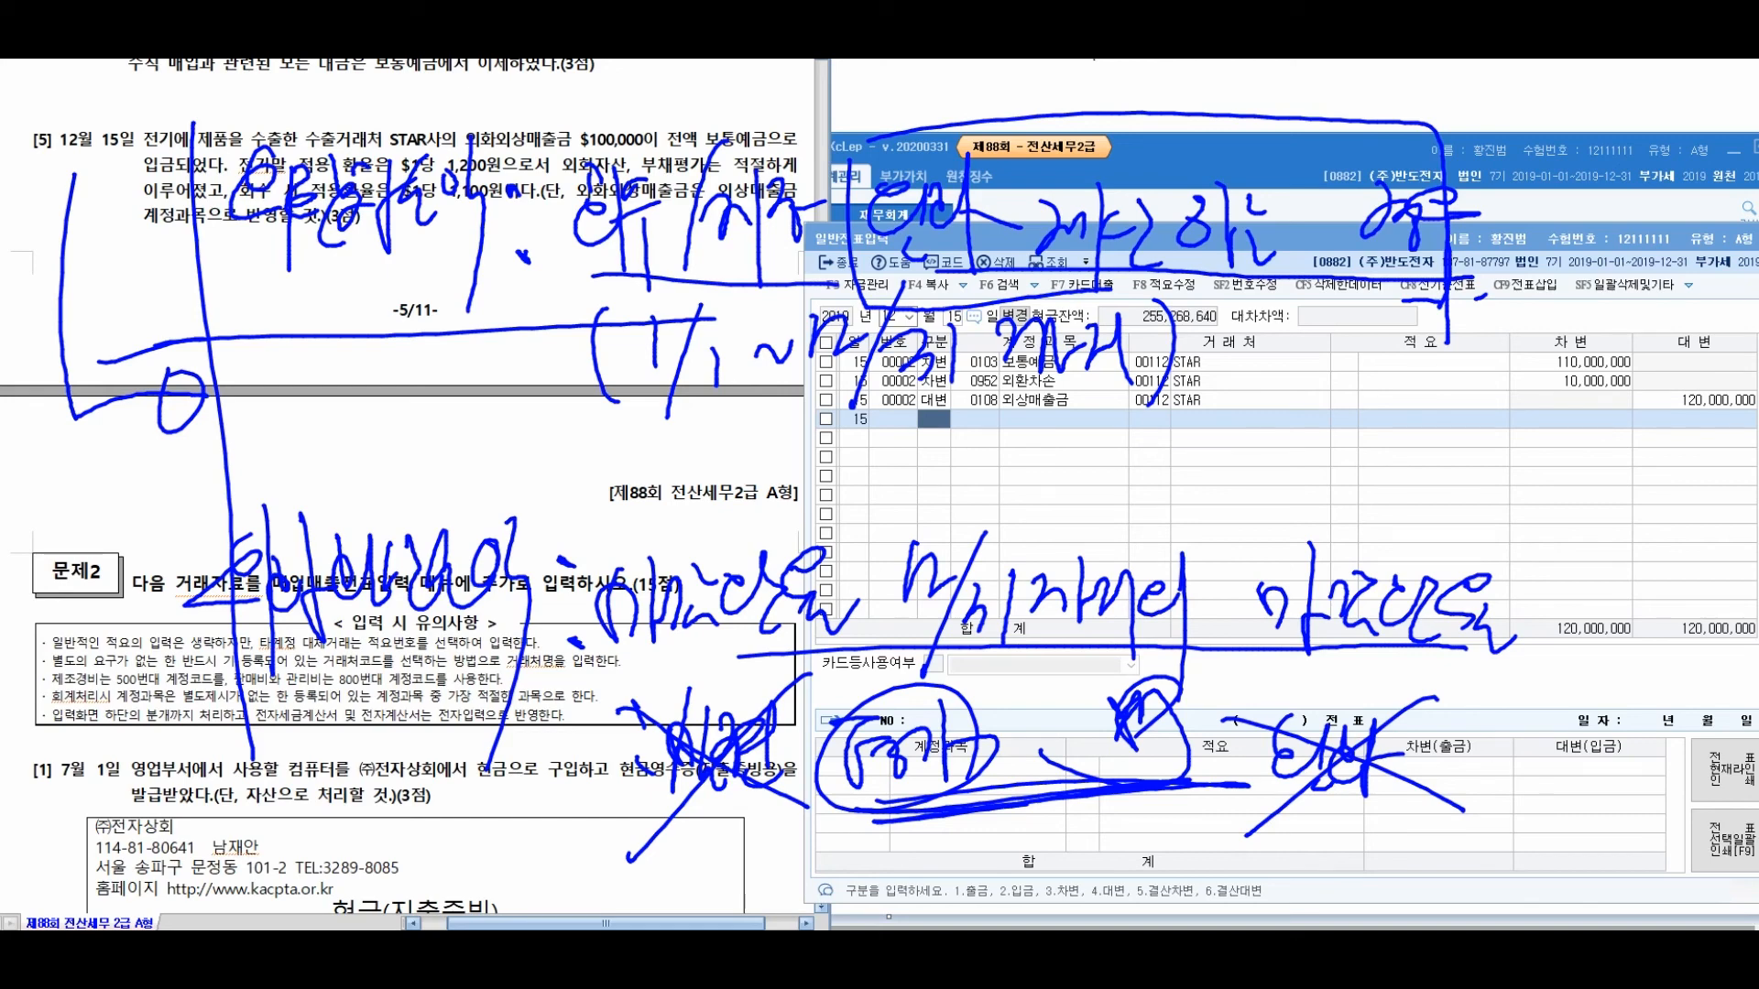
{"action": "mouse_move", "coordinate": [219, 84]}
{"action": "left_mouse_down"}
{"action": "mouse_move", "coordinate": [154, 165]}
{"action": "mouse_move", "coordinate": [249, 120]}
{"action": "mouse_move", "coordinate": [217, 169]}
{"action": "left_mouse_up"}
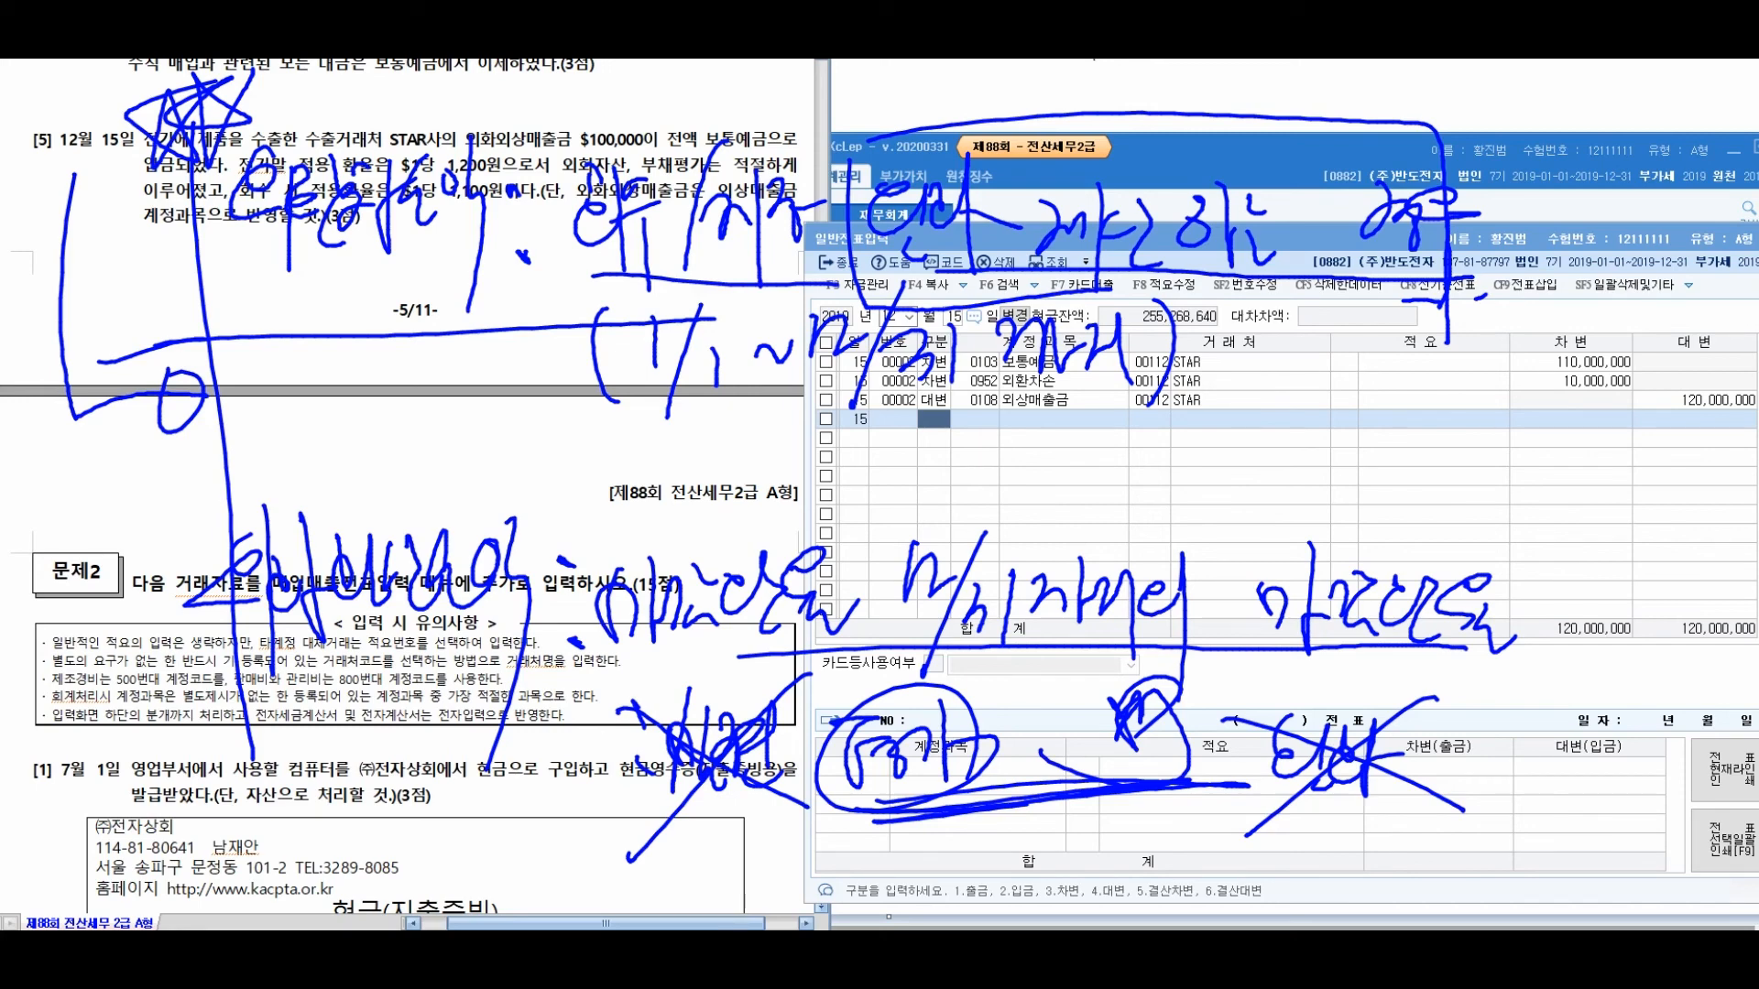
{"action": "mouse_move", "coordinate": [583, 560]}
{"action": "left_mouse_down"}
{"action": "mouse_move", "coordinate": [678, 513]}
{"action": "mouse_move", "coordinate": [683, 550]}
{"action": "left_mouse_up"}
{"action": "mouse_move", "coordinate": [608, 647]}
{"action": "left_mouse_down"}
{"action": "mouse_move", "coordinate": [632, 644]}
{"action": "mouse_move", "coordinate": [576, 611]}
{"action": "mouse_move", "coordinate": [882, 662]}
{"action": "mouse_move", "coordinate": [1544, 610]}
{"action": "mouse_move", "coordinate": [1513, 553]}
{"action": "mouse_move", "coordinate": [1356, 509]}
{"action": "mouse_move", "coordinate": [1219, 614]}
{"action": "left_mouse_up"}
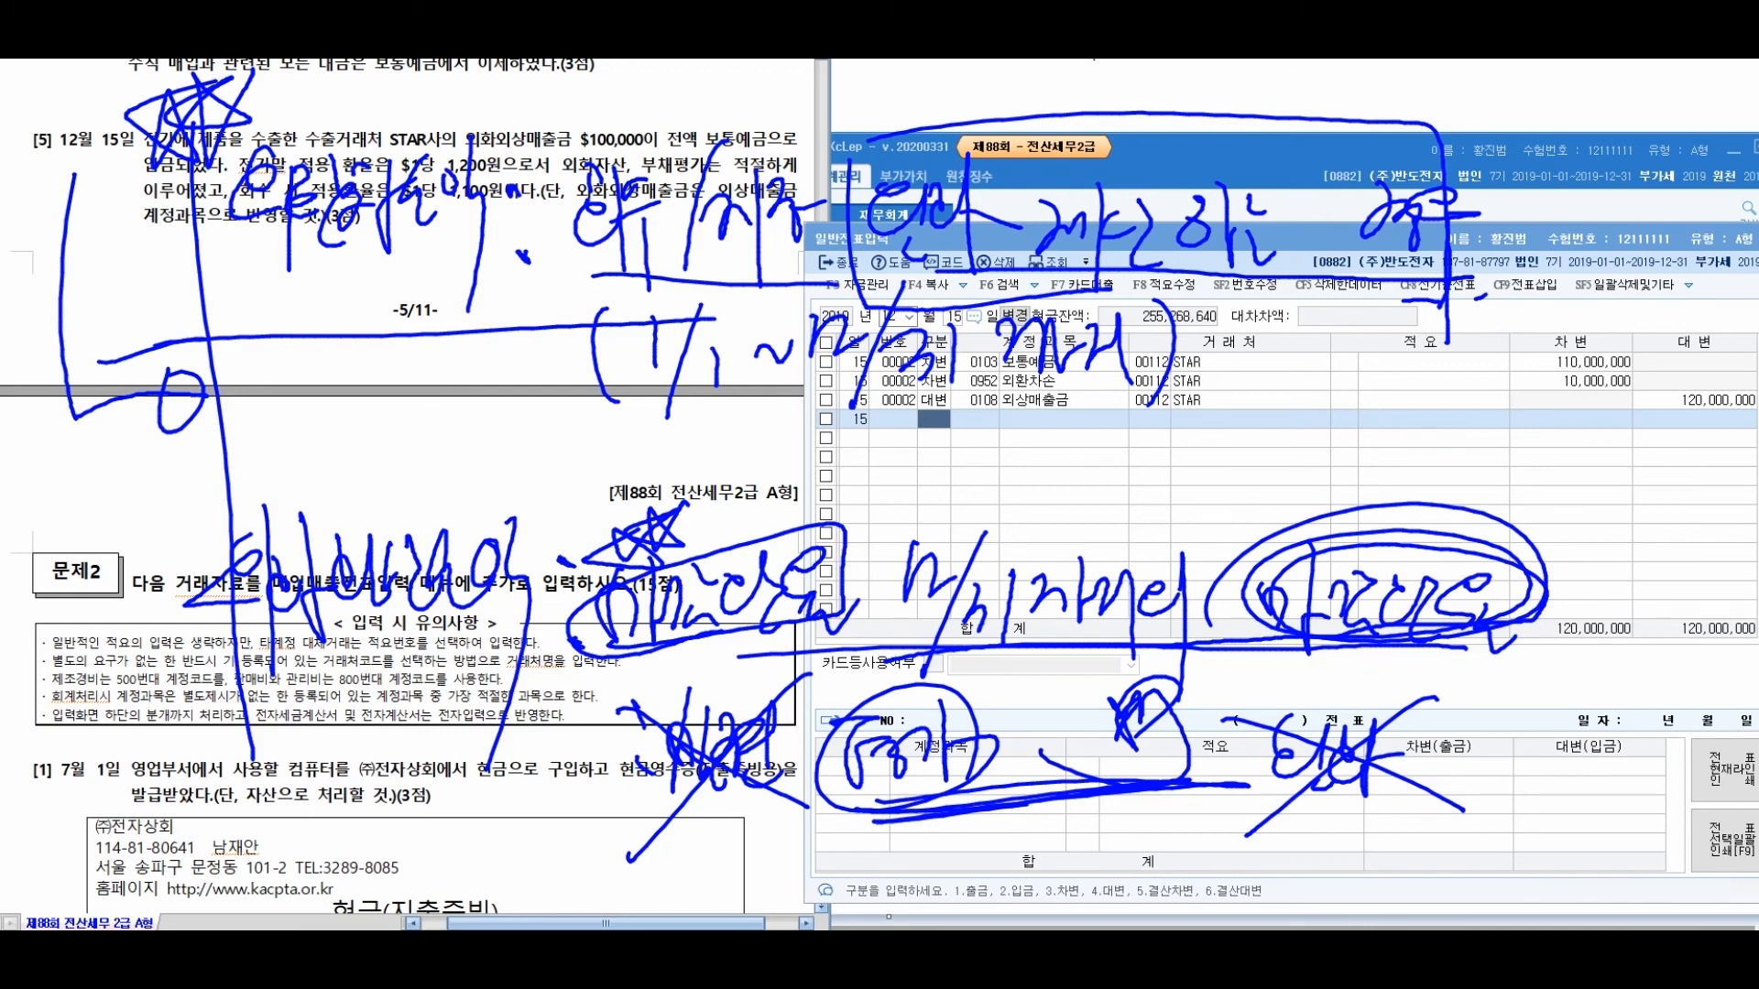